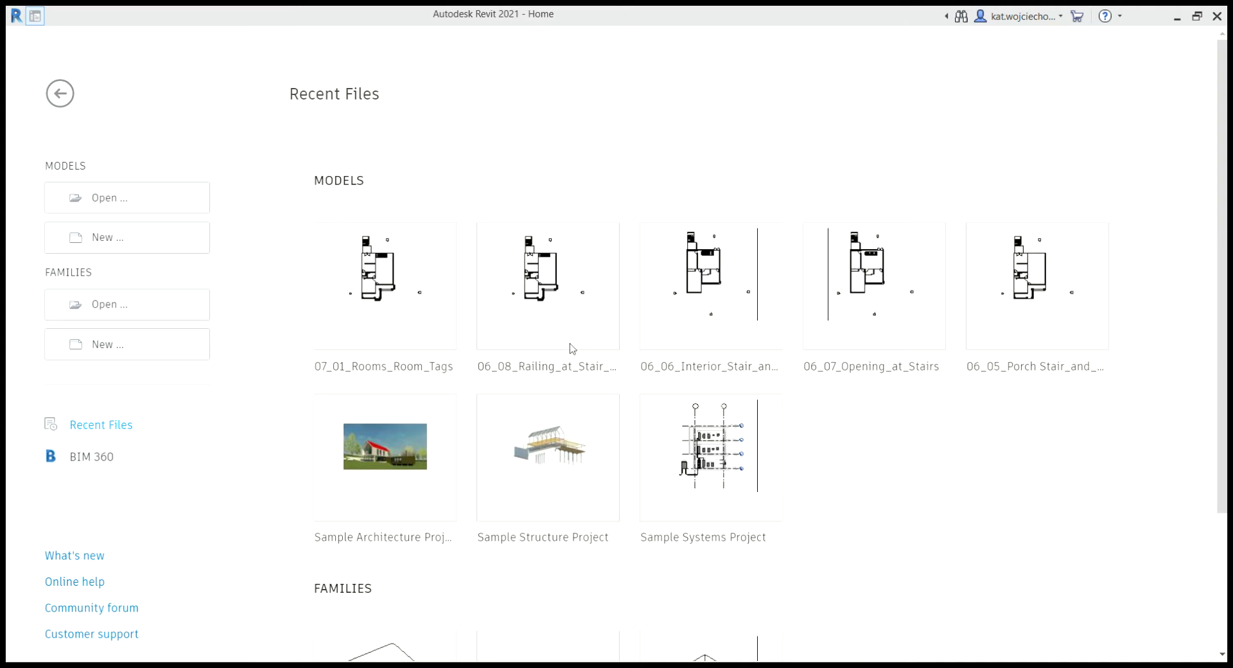
Step: Create a new project and open its East building elevation
{"action": "left_click", "coordinate": [574, 402]}
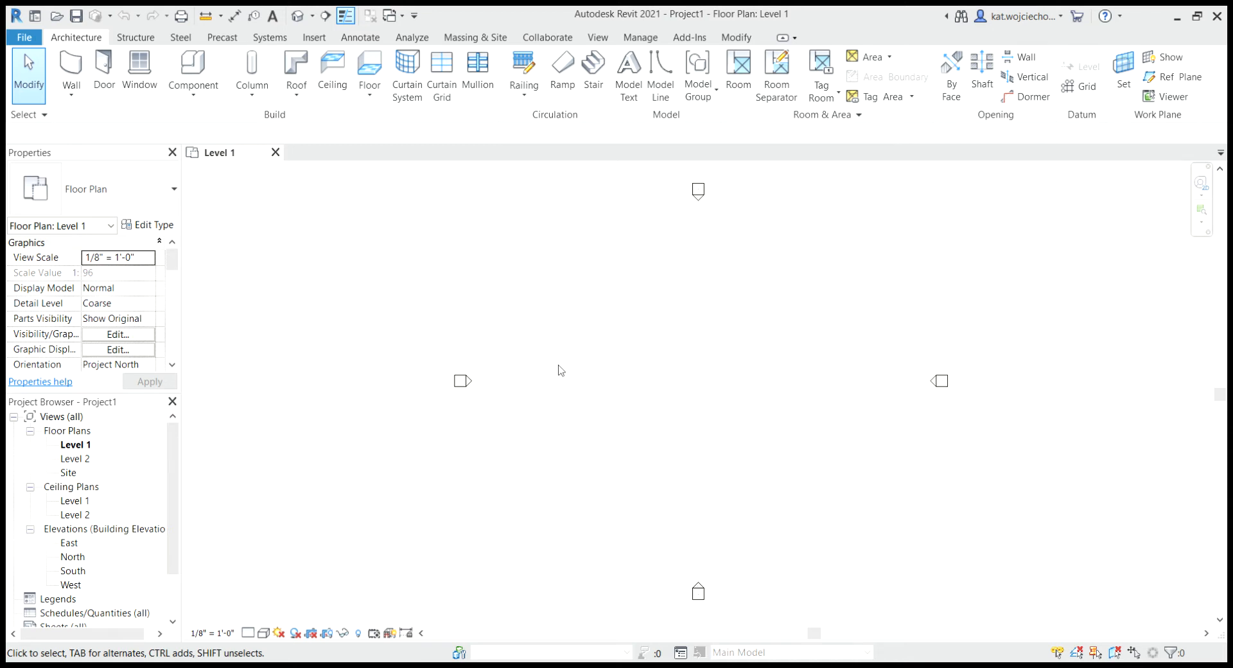
{"action": "scroll", "coordinate": [122, 524], "scroll_direction": "down", "scroll_amount": 1}
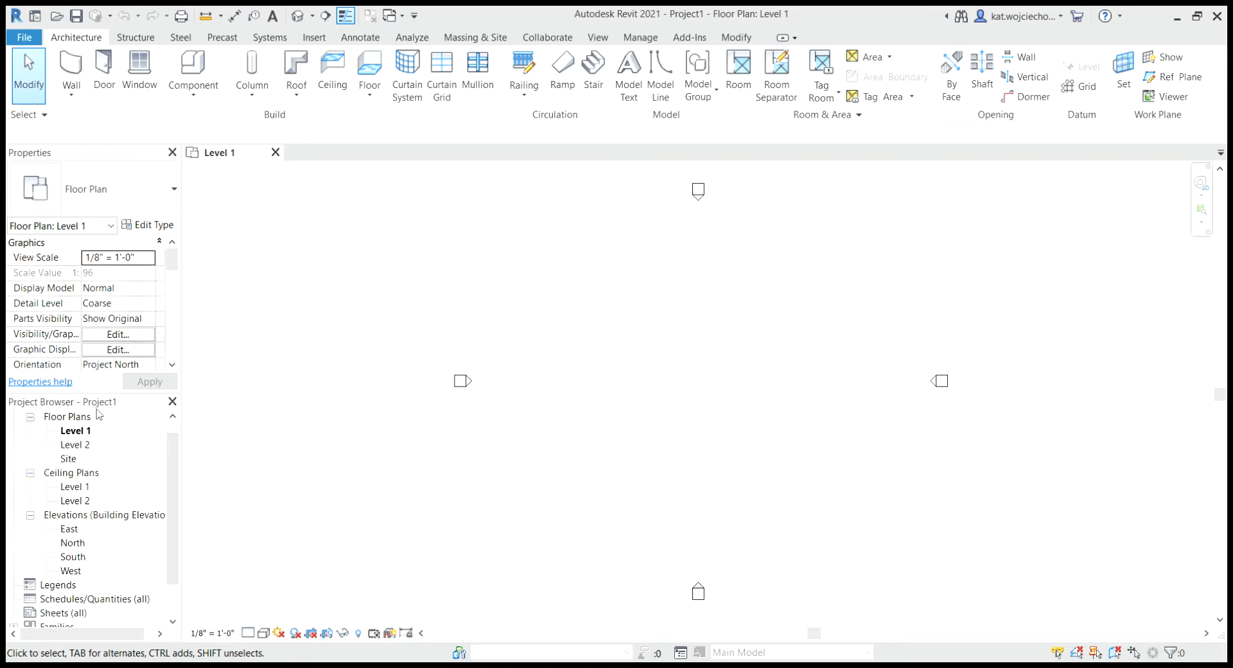
{"action": "double_click", "coordinate": [69, 529]}
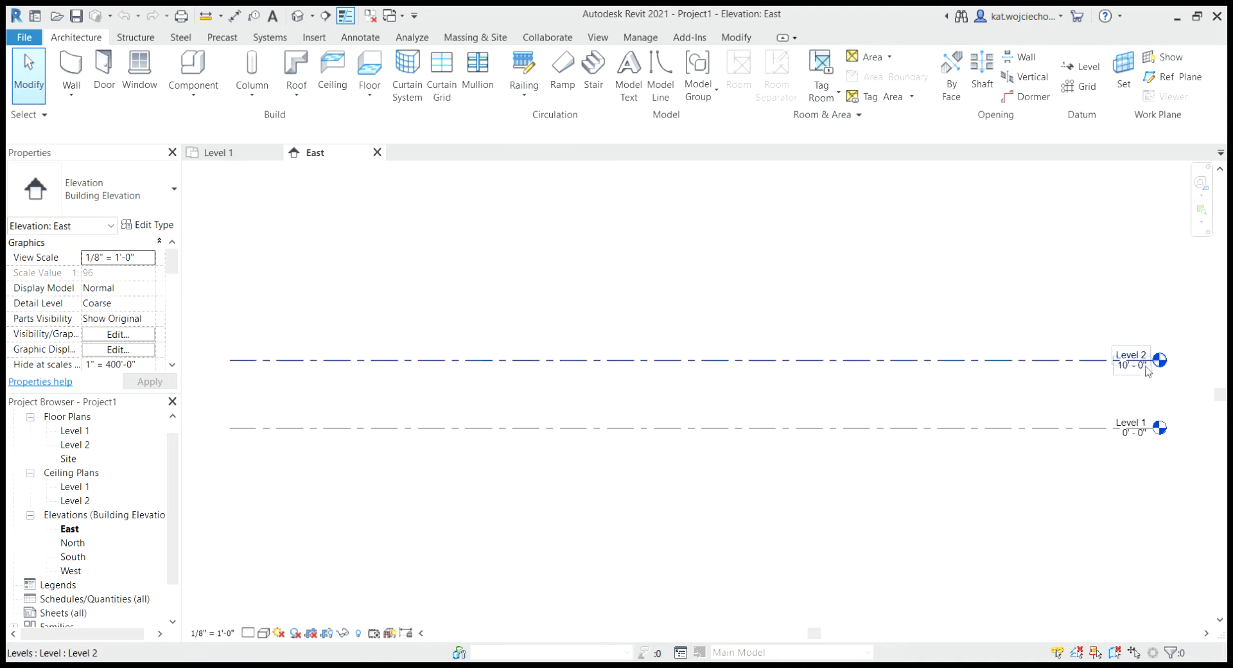
Step: Draw two full-width levels above Level 2, at elevations of about 16' and 22' 6"
{"action": "left_click", "coordinate": [1088, 71]}
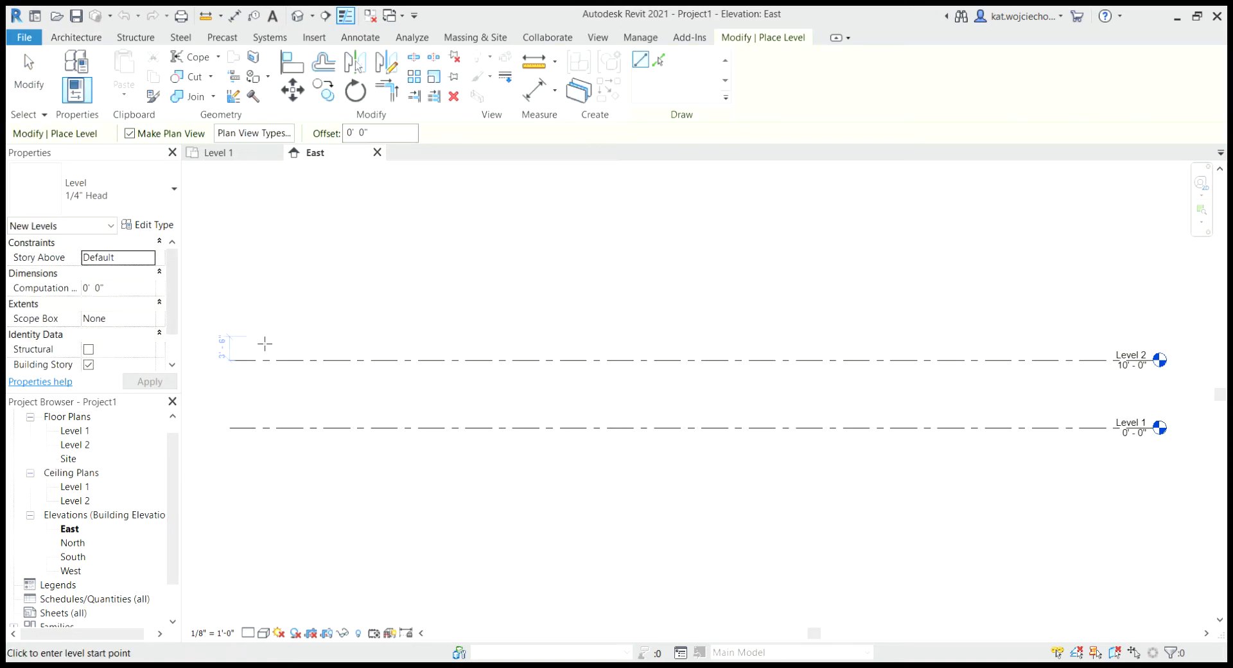
{"action": "left_click", "coordinate": [231, 319]}
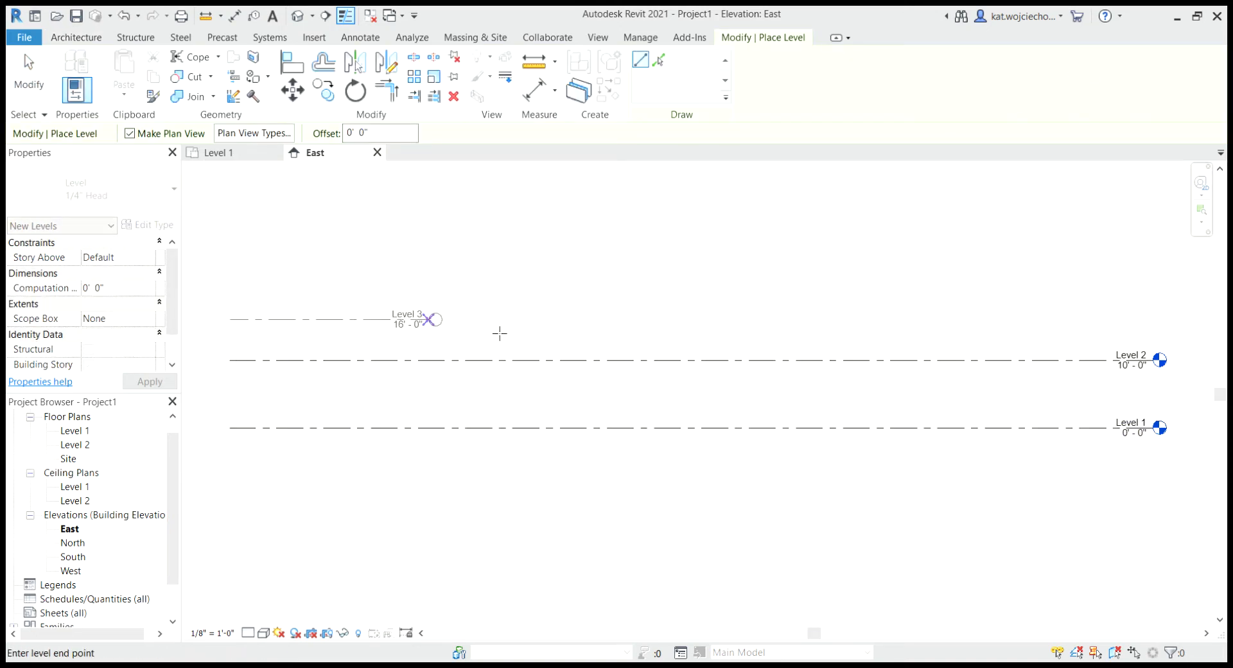
{"action": "left_click", "coordinate": [1156, 319]}
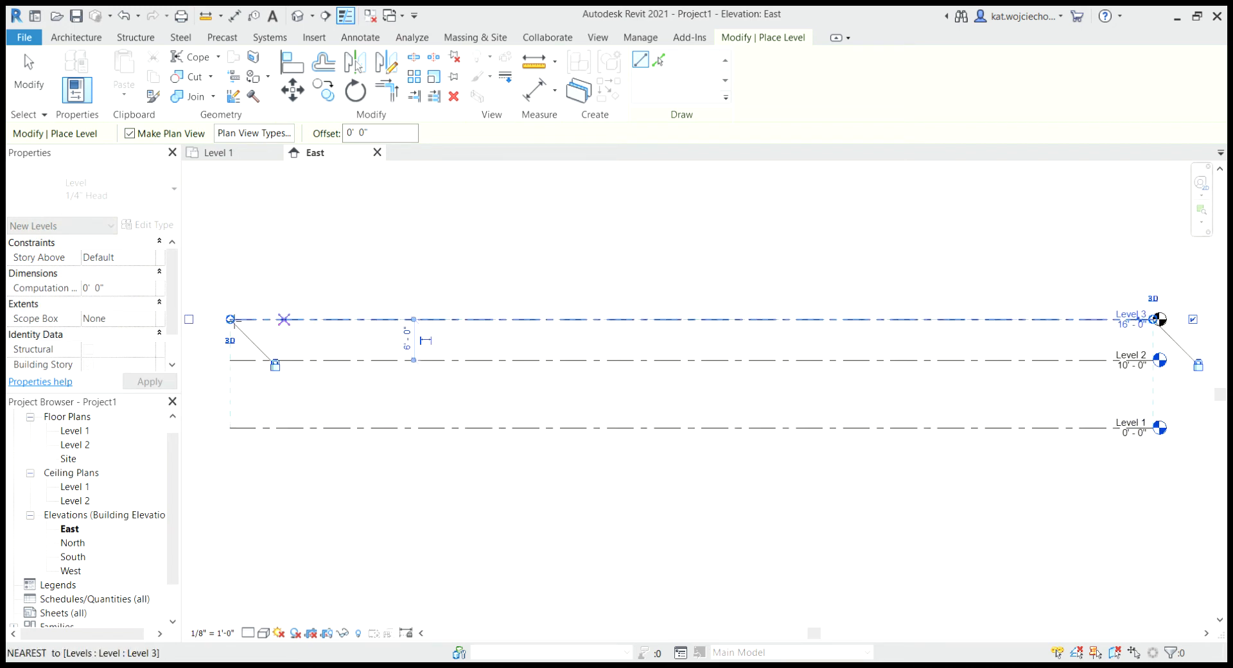
{"action": "left_click", "coordinate": [251, 276]}
{"action": "left_click", "coordinate": [1154, 275]}
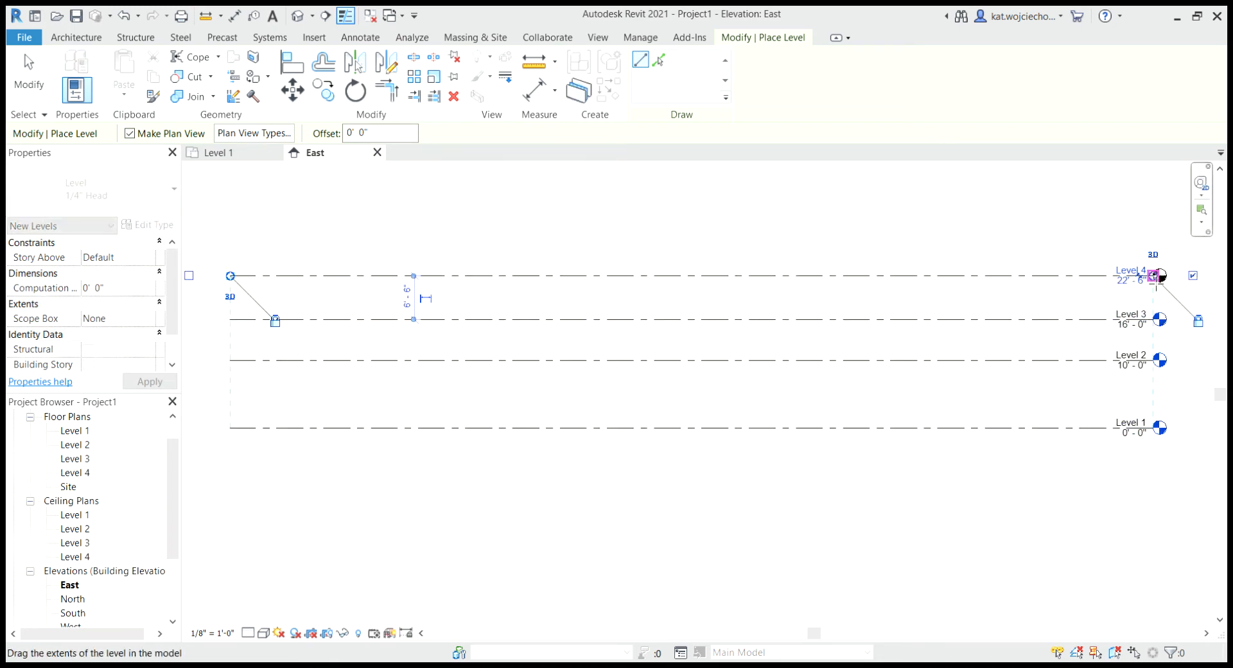
{"action": "key", "text": "Escape"}
{"action": "key", "text": "Escape"}
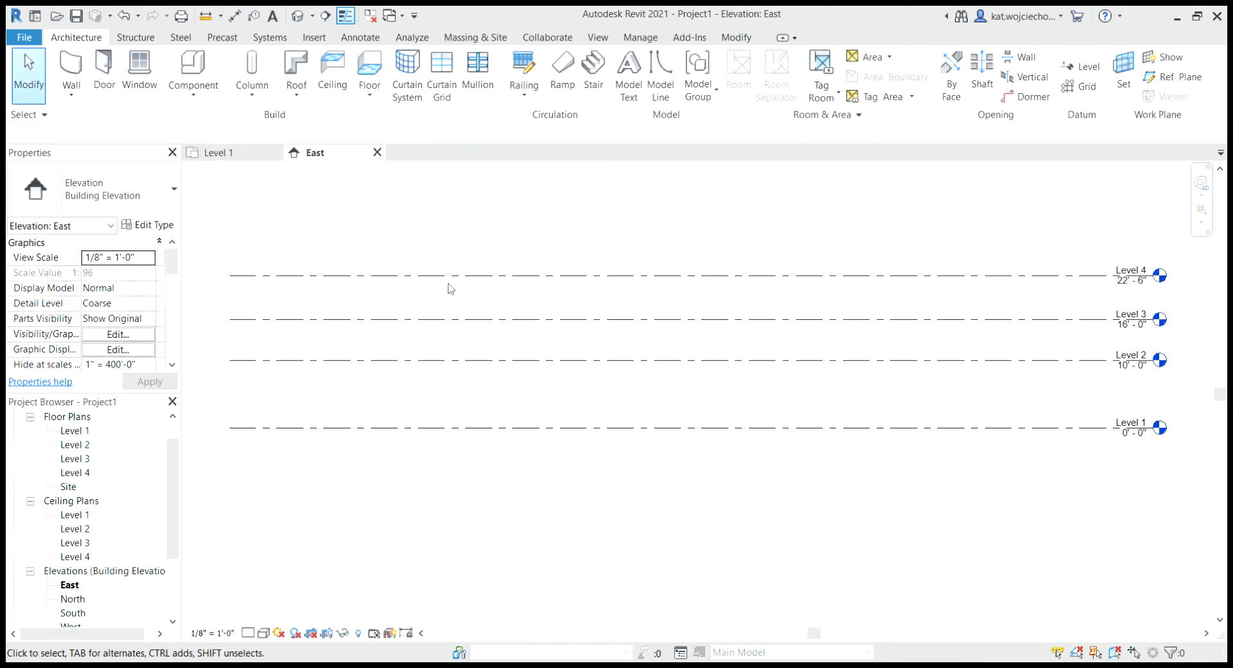
Step: Set the elevation of Level 2 to 8' and of Level 3 to 14'
{"action": "left_click", "coordinate": [1130, 375]}
{"action": "left_click", "coordinate": [1128, 371]}
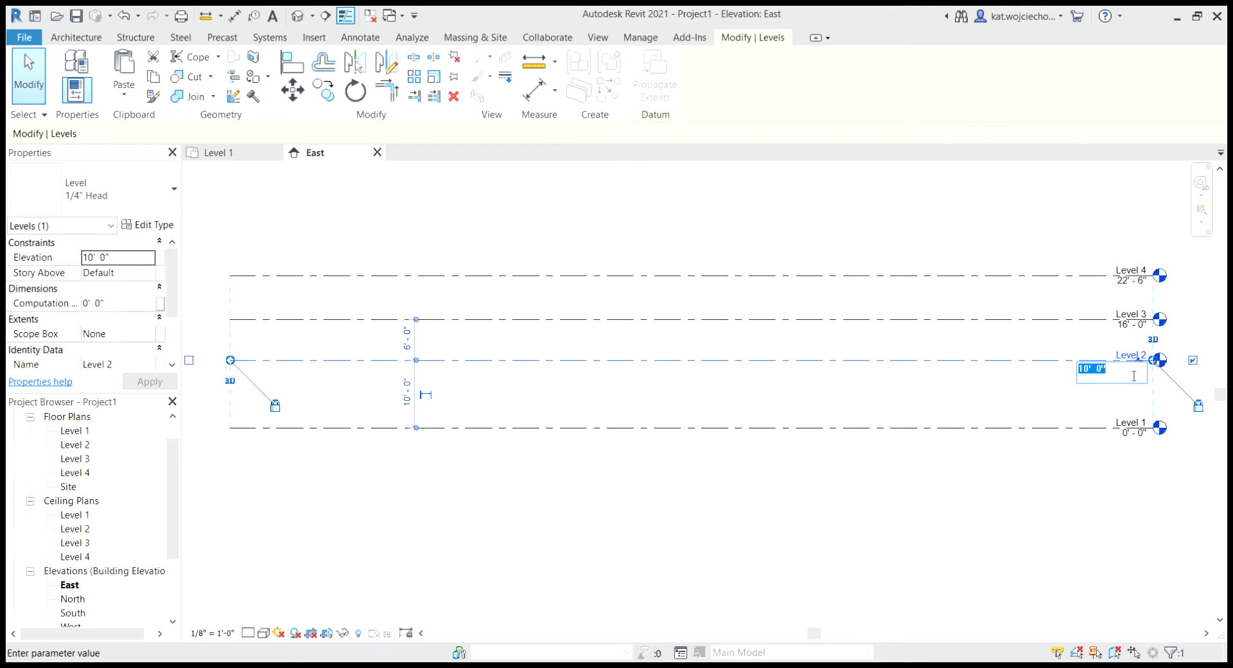
{"action": "type", "text": "8"}
{"action": "key", "text": "Return"}
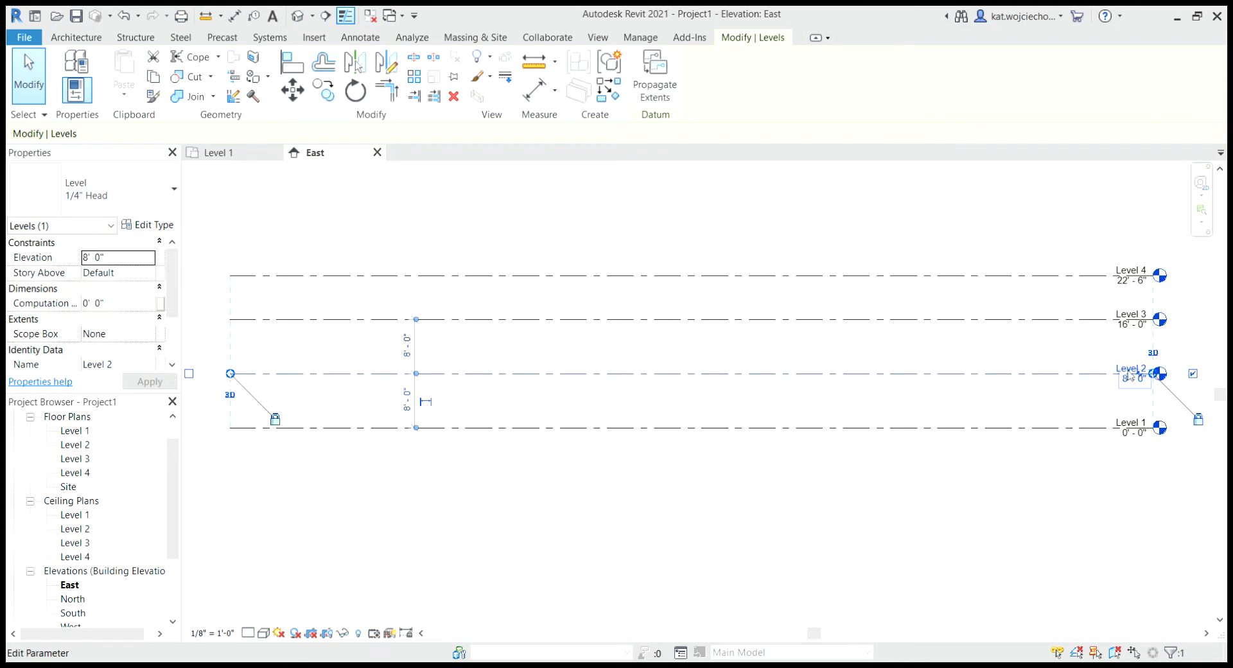
{"action": "left_click", "coordinate": [1134, 332]}
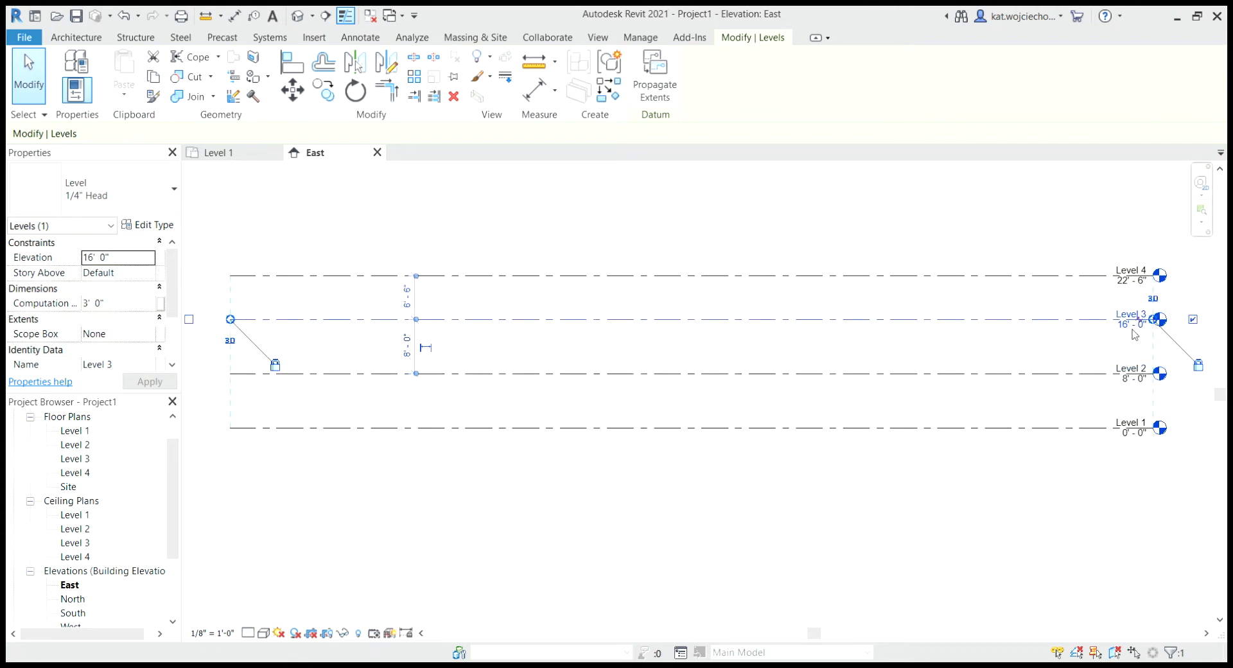
{"action": "left_click", "coordinate": [1134, 332]}
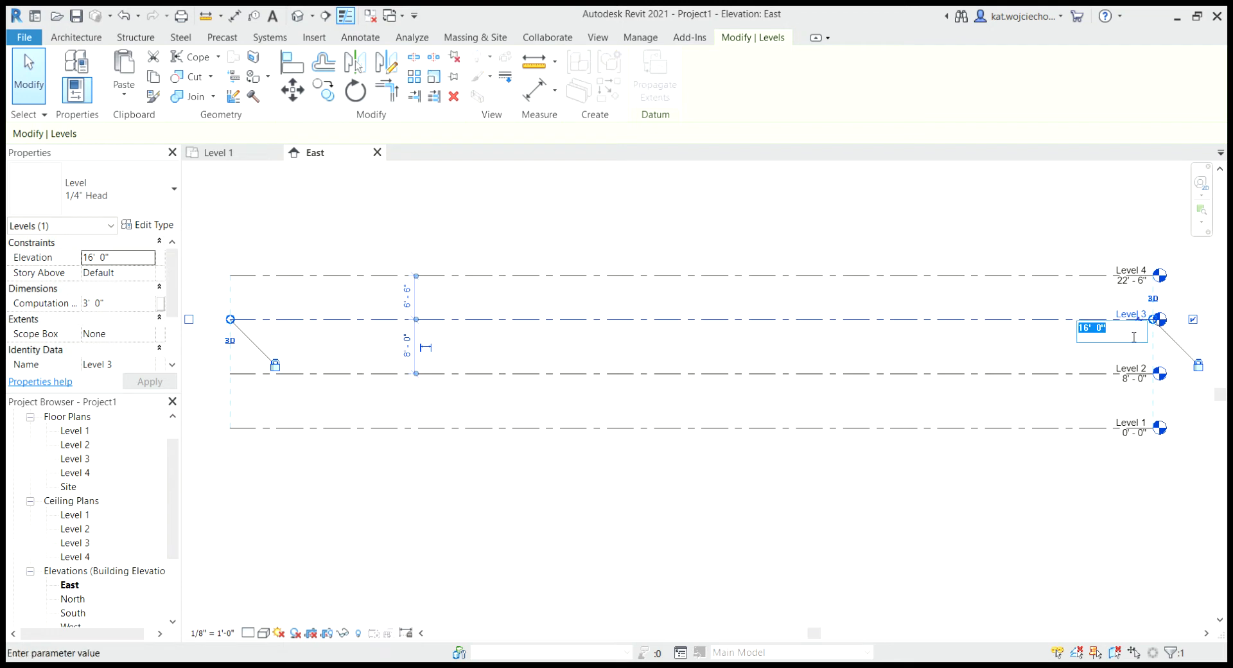
{"action": "type", "text": "14"}
{"action": "key", "text": "Return"}
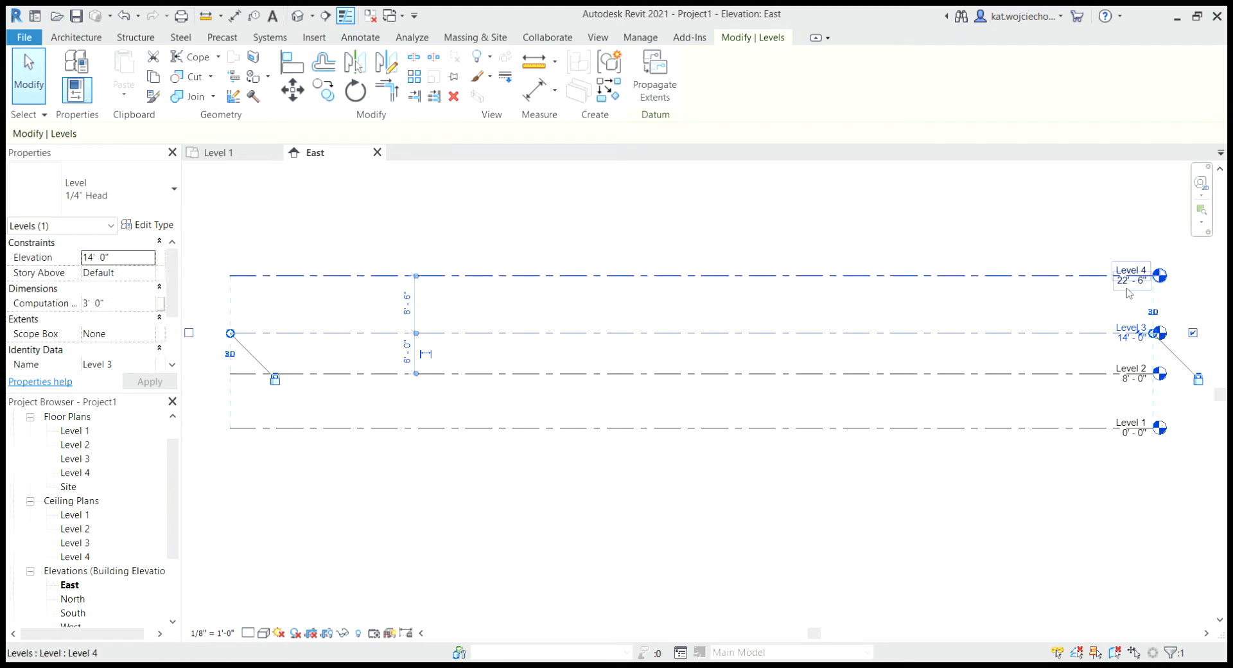
Step: Set the elevation of Level 4 to 18' and deselect the level
{"action": "left_click", "coordinate": [1127, 287]}
{"action": "left_click", "coordinate": [1128, 286]}
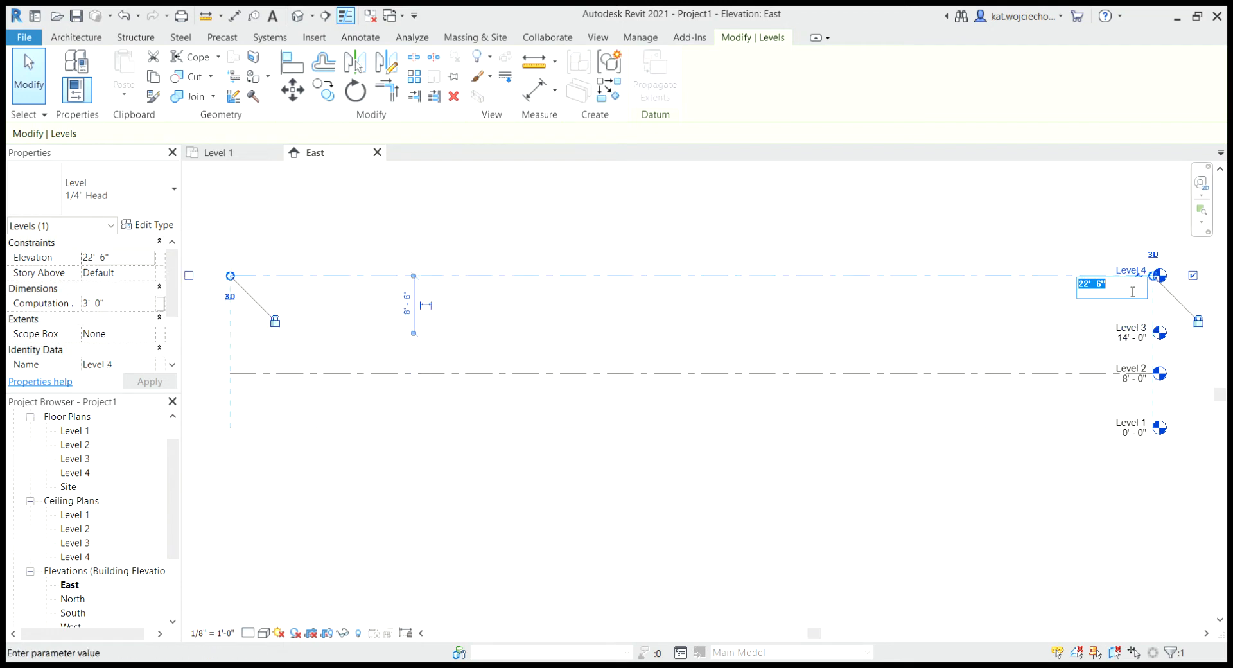
{"action": "type", "text": "1"}
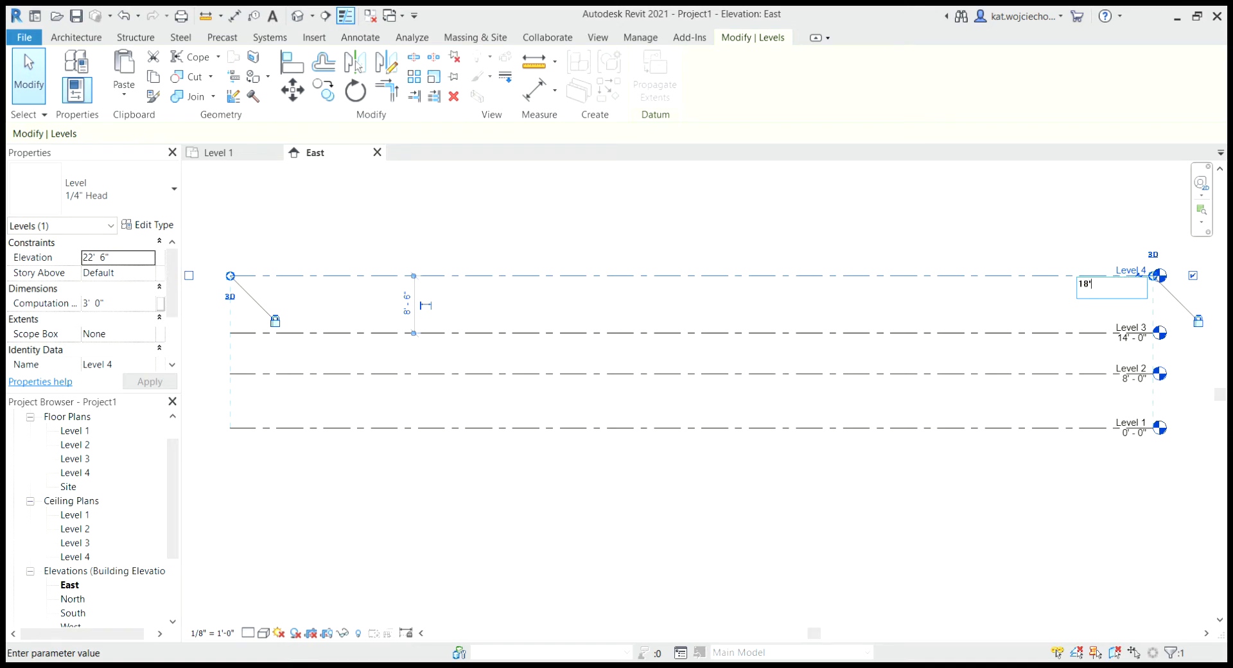
{"action": "type", "text": "8'"}
{"action": "key", "text": "Return"}
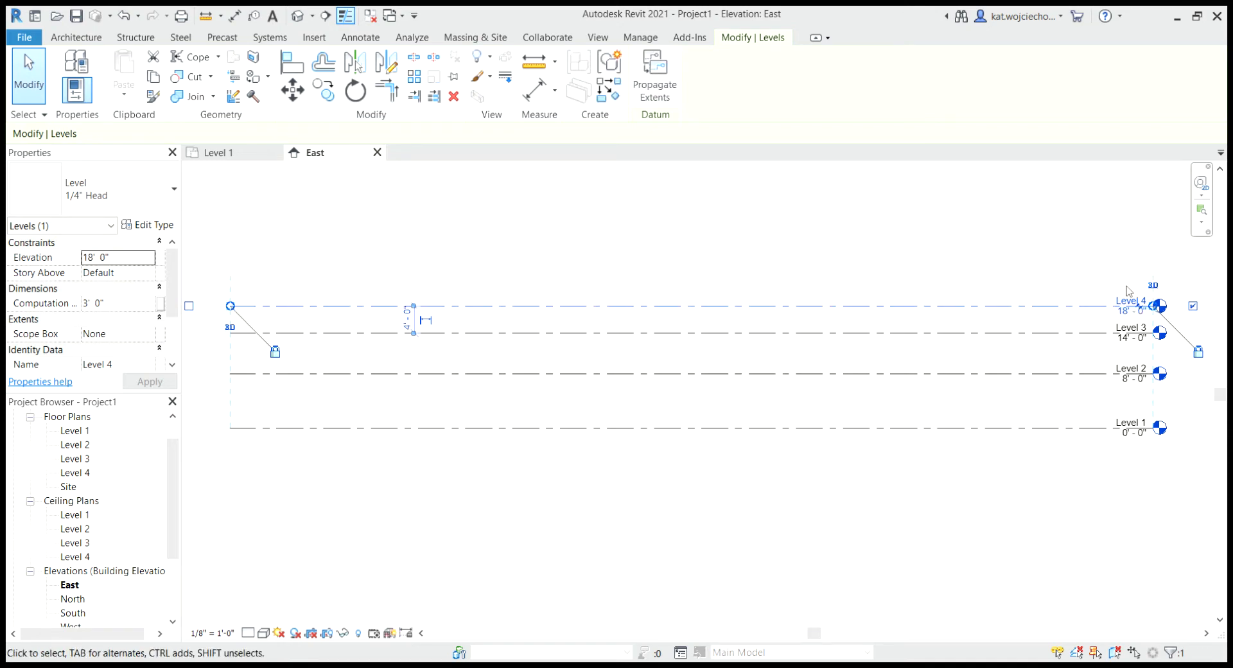
{"action": "left_click", "coordinate": [29, 77]}
Step: Draw a model-line rectangle about 52' by 24' between the elevation markers in the Level 1 floor plan
{"action": "left_click", "coordinate": [223, 158]}
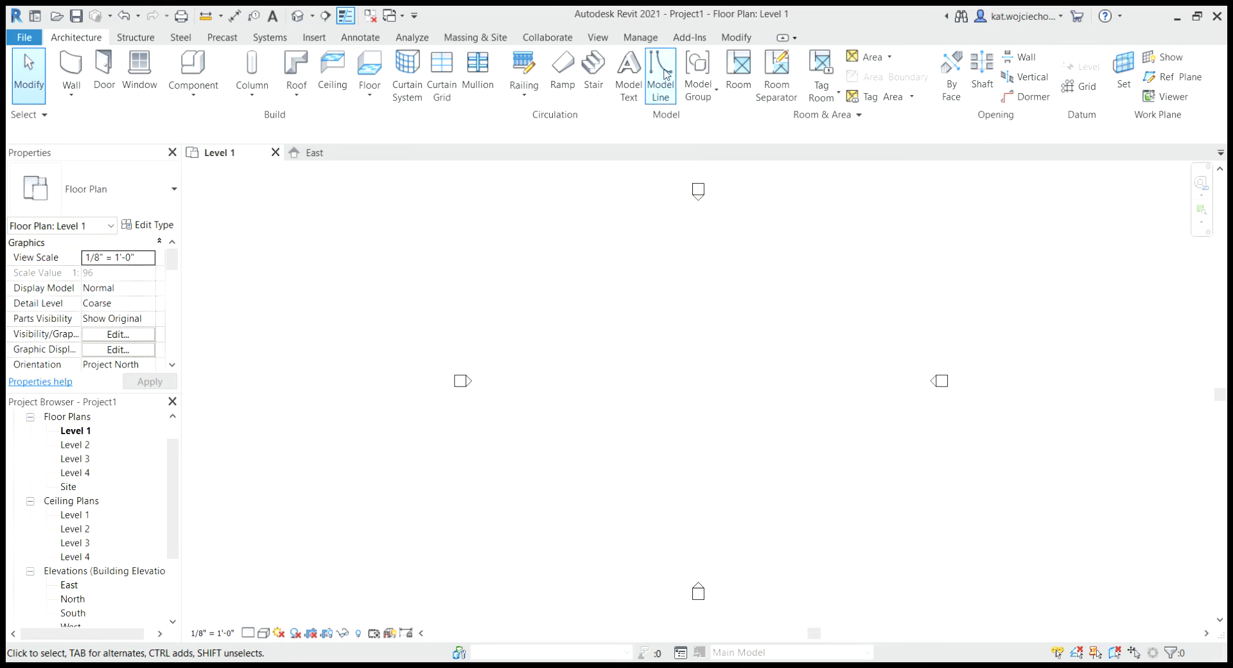
{"action": "left_click", "coordinate": [658, 101]}
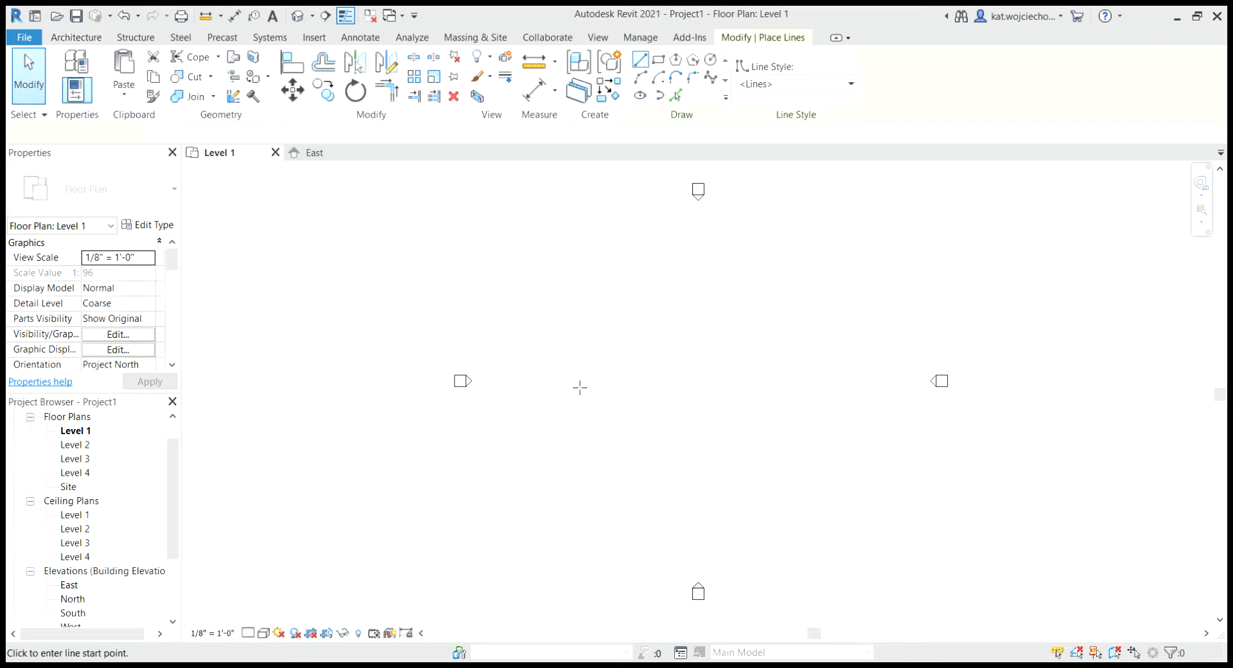
{"action": "left_click", "coordinate": [658, 59]}
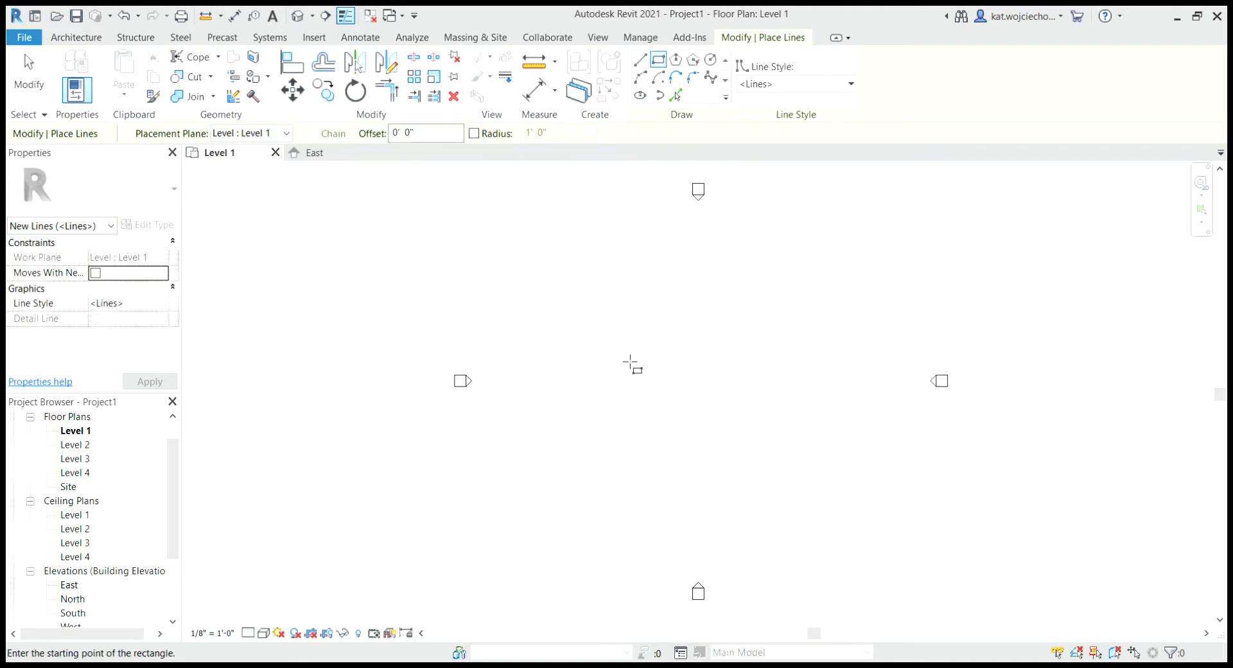
{"action": "left_click", "coordinate": [590, 339]}
{"action": "left_click", "coordinate": [742, 408]}
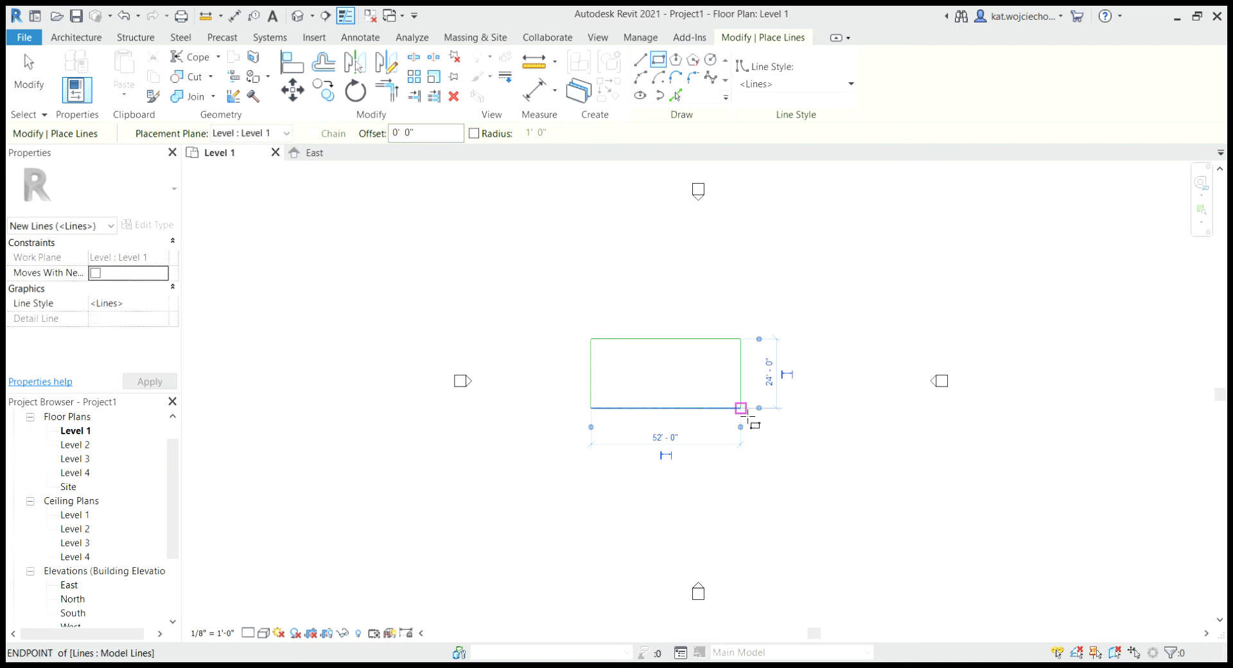
Step: Set the rectangle's width to 20' and its height to 10'
{"action": "left_click", "coordinate": [667, 439]}
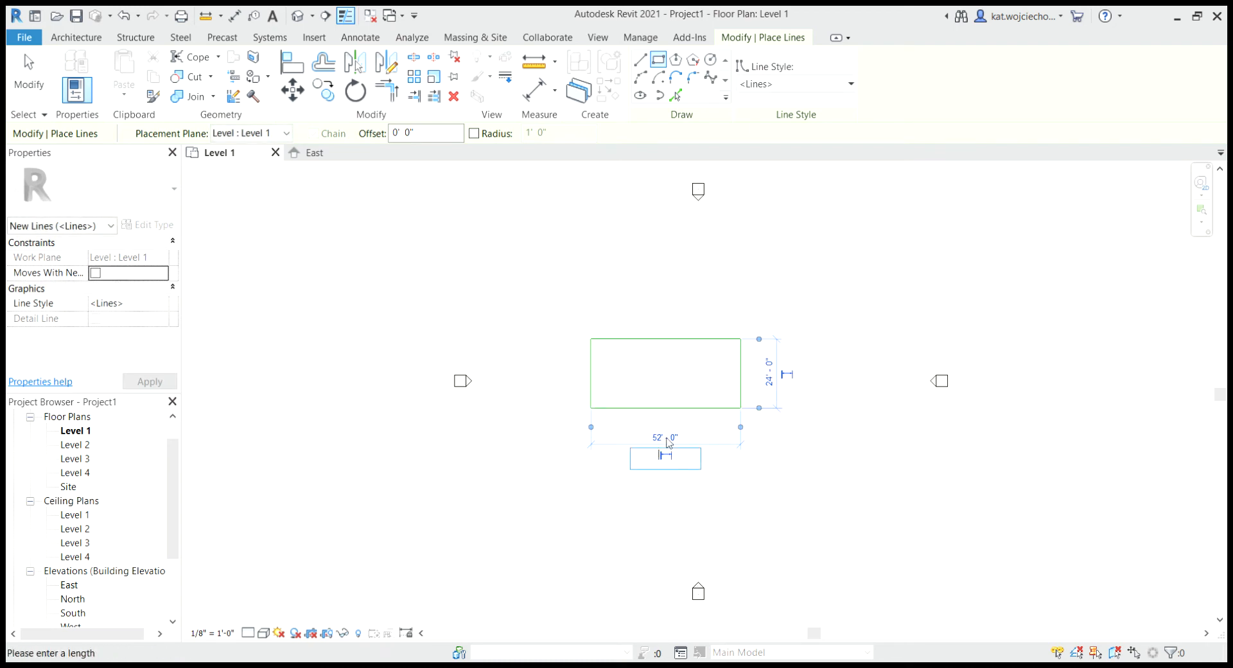
{"action": "type", "text": "20'"}
{"action": "key", "text": "Return"}
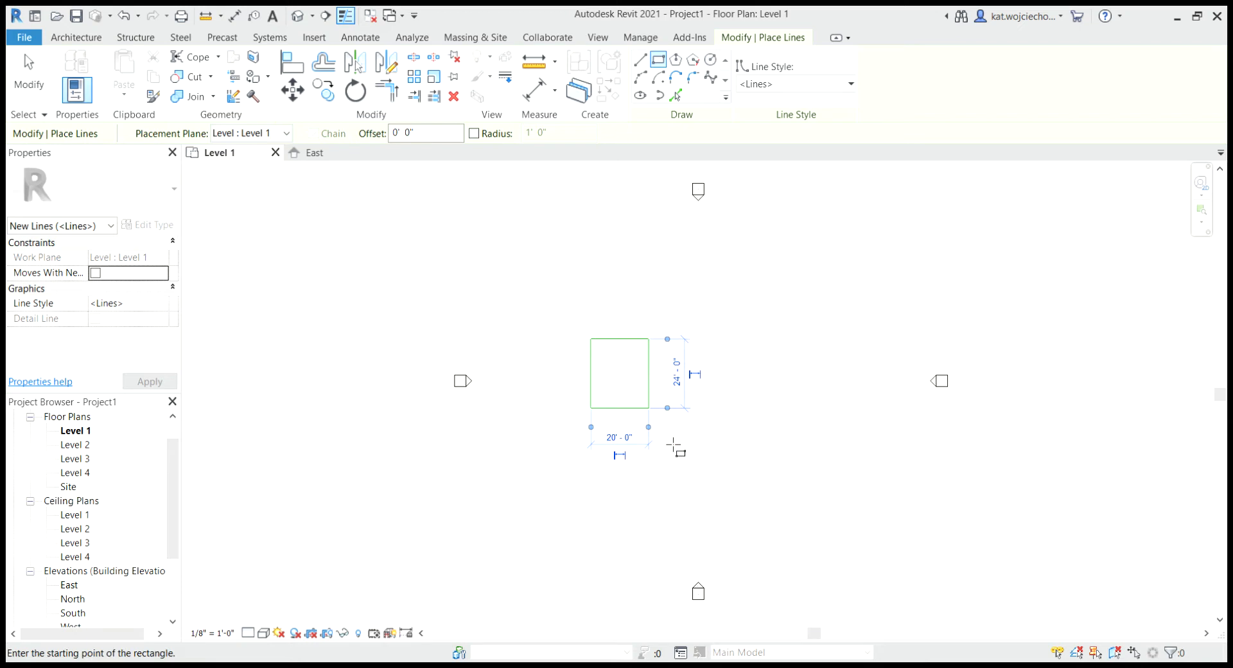
{"action": "left_click", "coordinate": [681, 379]}
{"action": "type", "text": "10'"}
{"action": "key", "text": "Return"}
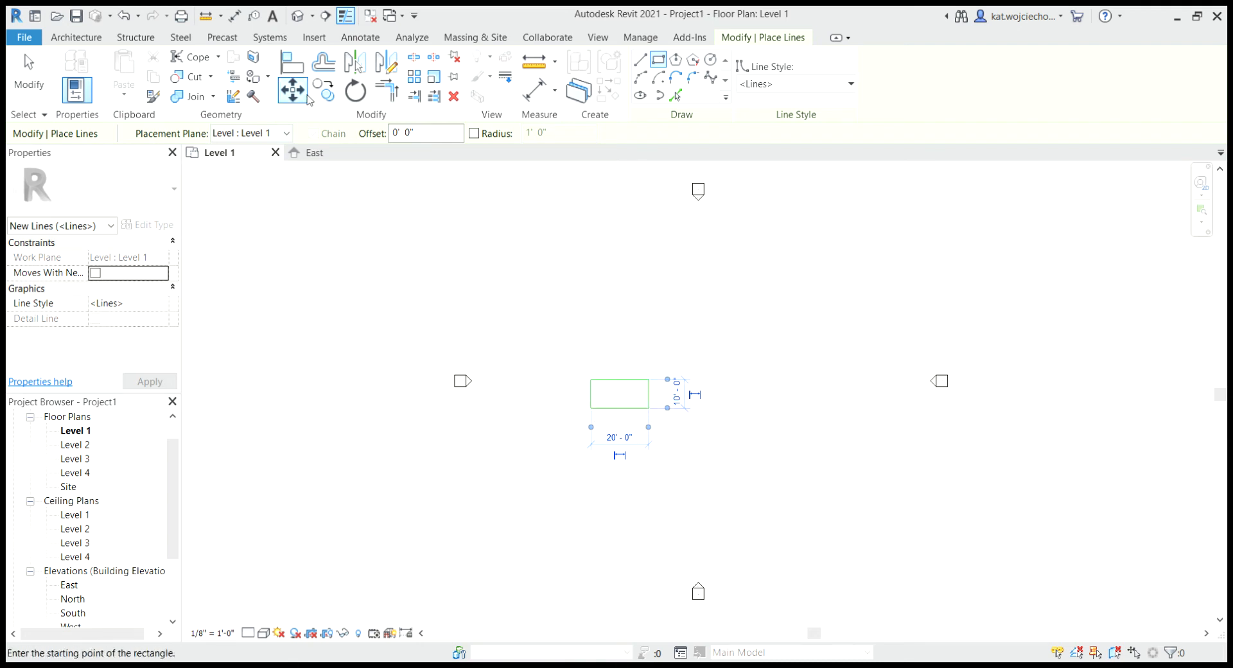
Step: Offset copies of all four rectangle sides outward by 2' to form an enclosing outer rectangle
{"action": "left_click", "coordinate": [323, 63]}
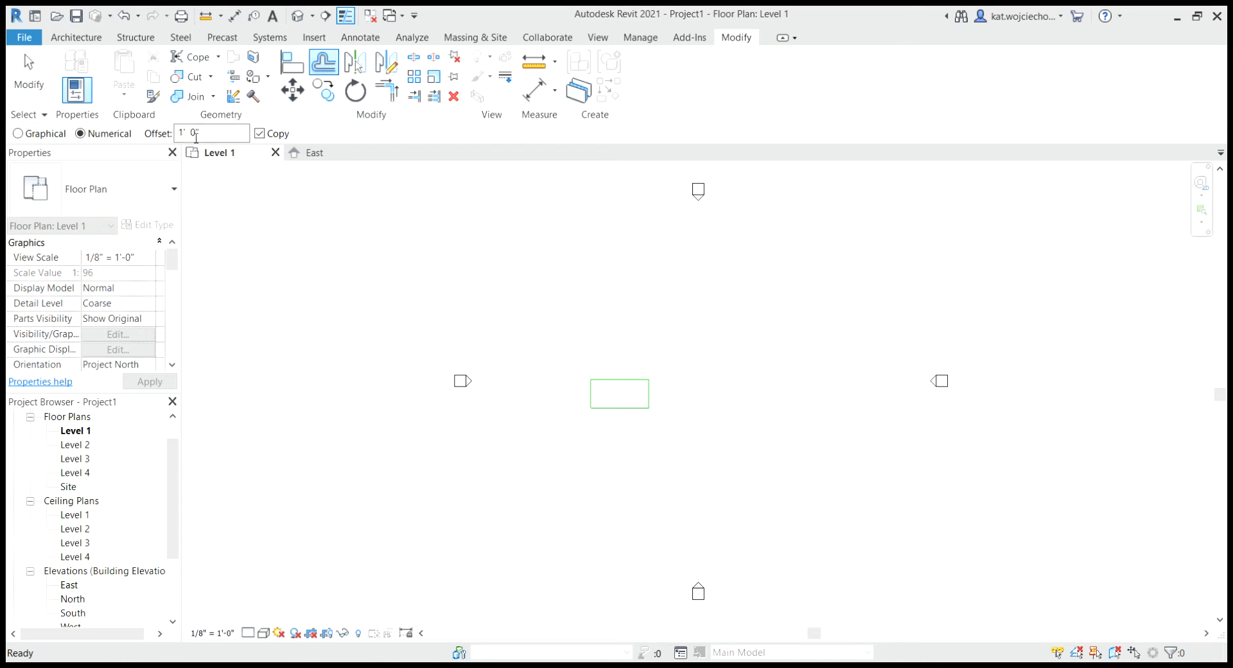
{"action": "left_click", "coordinate": [187, 138]}
{"action": "key", "text": "BackSpace"}
{"action": "key", "text": "BackSpace"}
{"action": "key", "text": "BackSpace"}
{"action": "type", "text": "2'"}
{"action": "scroll", "coordinate": [630, 388], "scroll_direction": "up", "scroll_amount": 4}
{"action": "middle_click_drag", "start_coordinate": [623, 385], "coordinate": [628, 353]}
{"action": "left_click", "coordinate": [626, 352]}
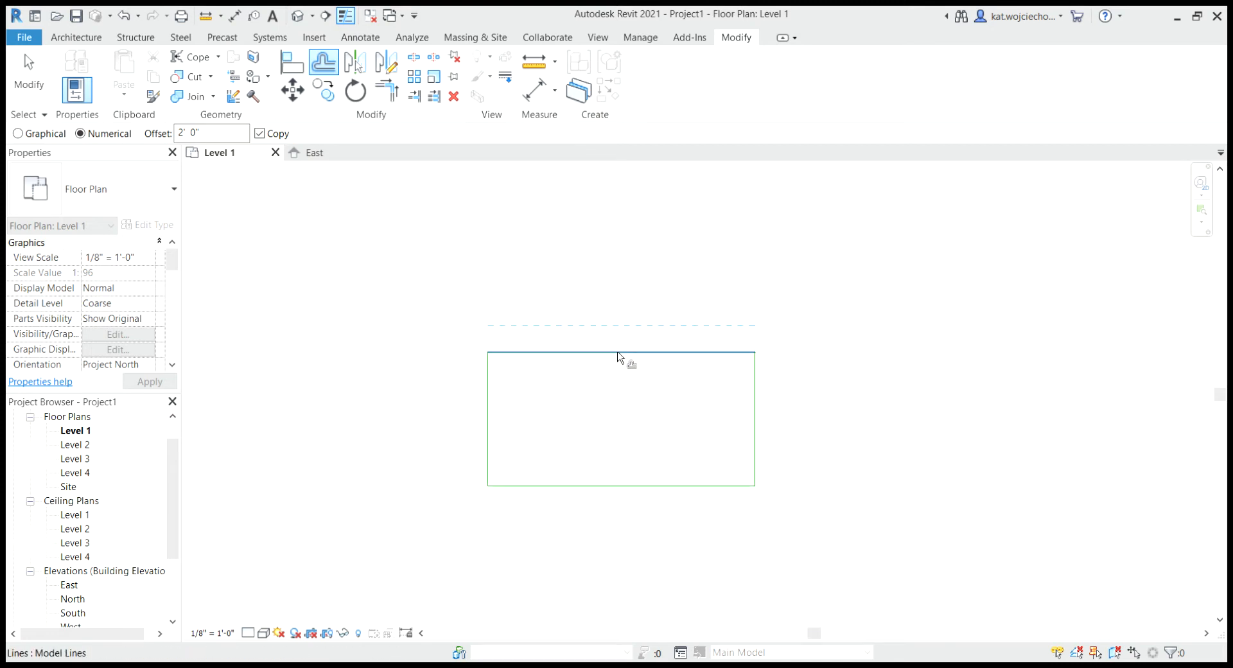
{"action": "left_click", "coordinate": [489, 405]}
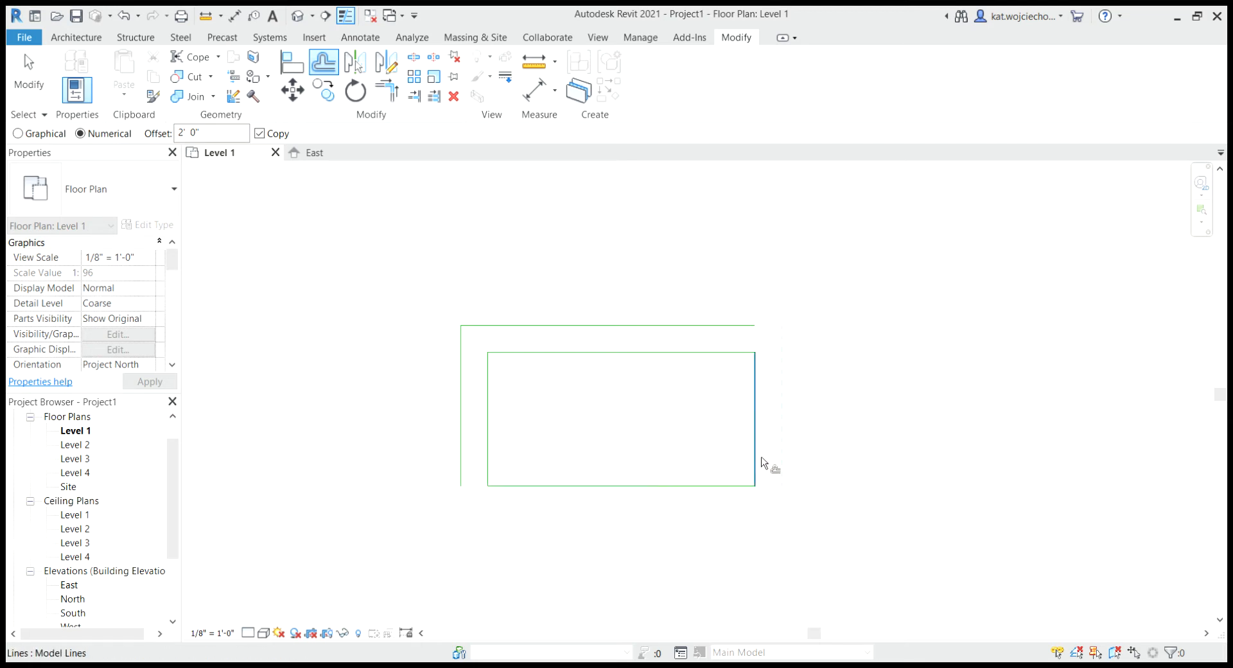
{"action": "left_click", "coordinate": [636, 492]}
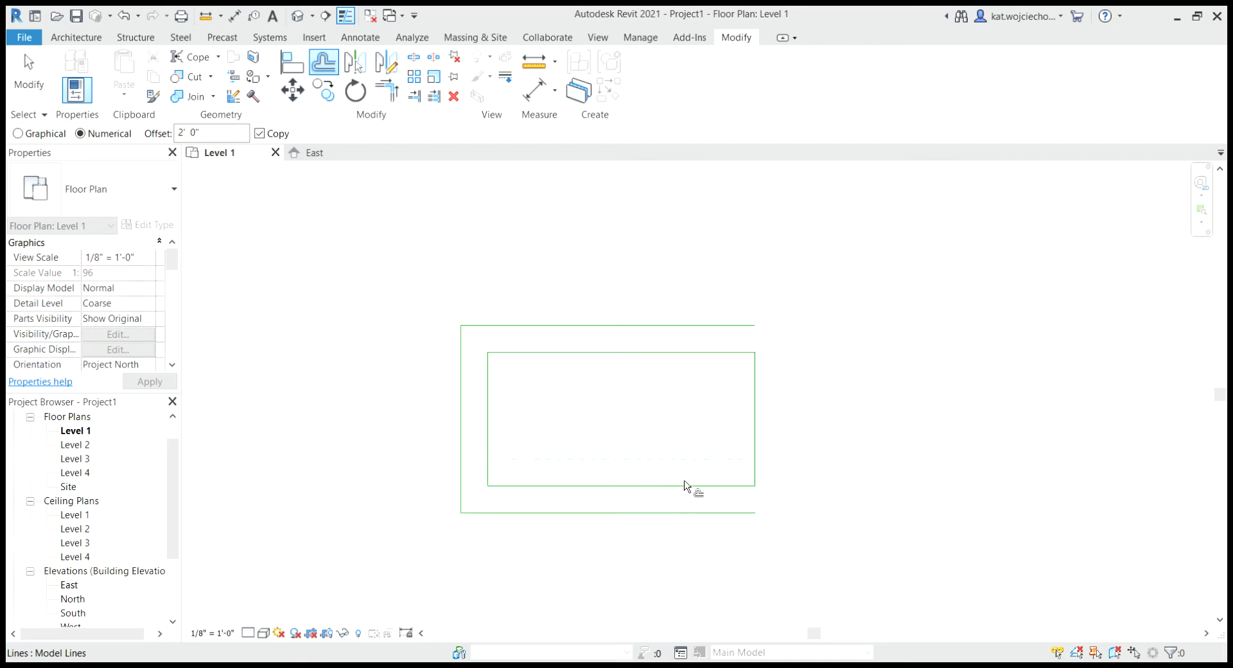
{"action": "left_click", "coordinate": [764, 464]}
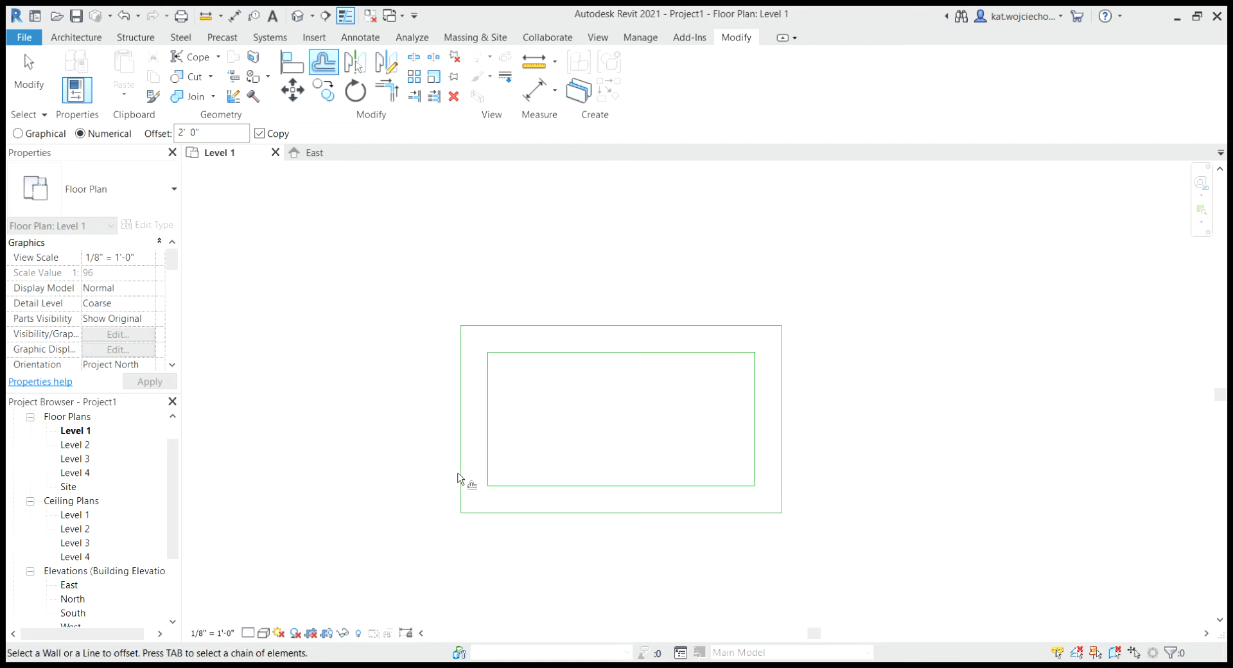
{"action": "left_click", "coordinate": [29, 64]}
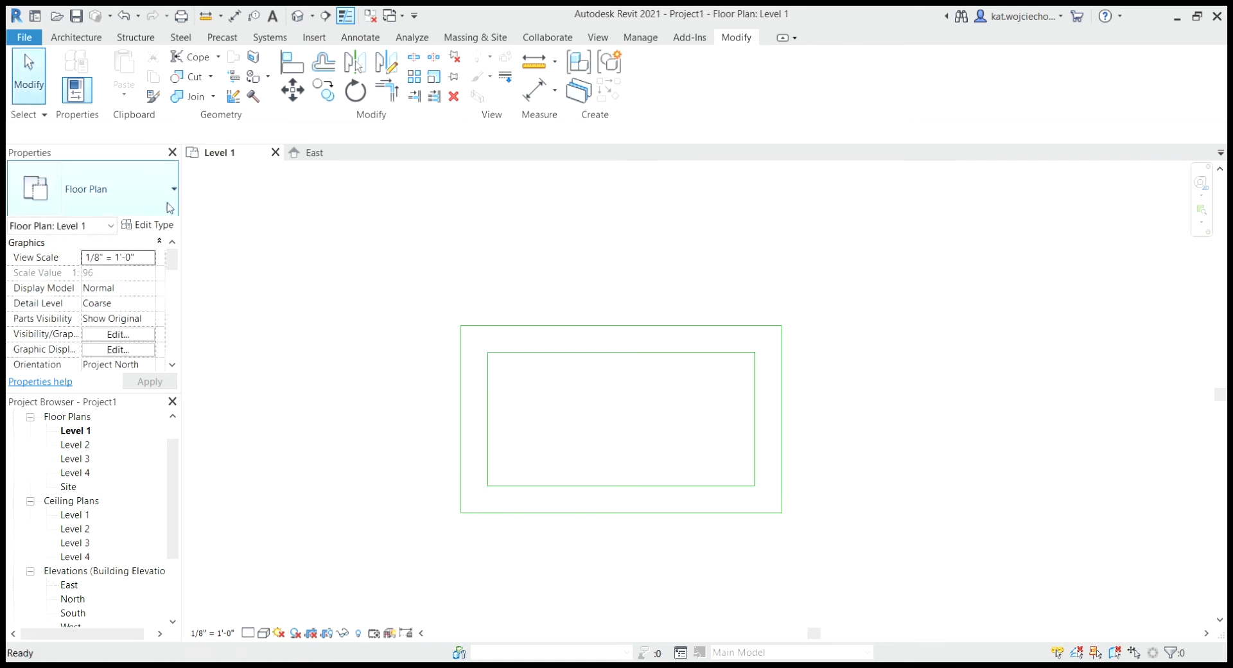
Step: Create a 6" structural foundation slab on Level 1 with a 6" height offset, its boundary tracing the inner 20' by 10' rectangle
{"action": "left_click", "coordinate": [132, 39]}
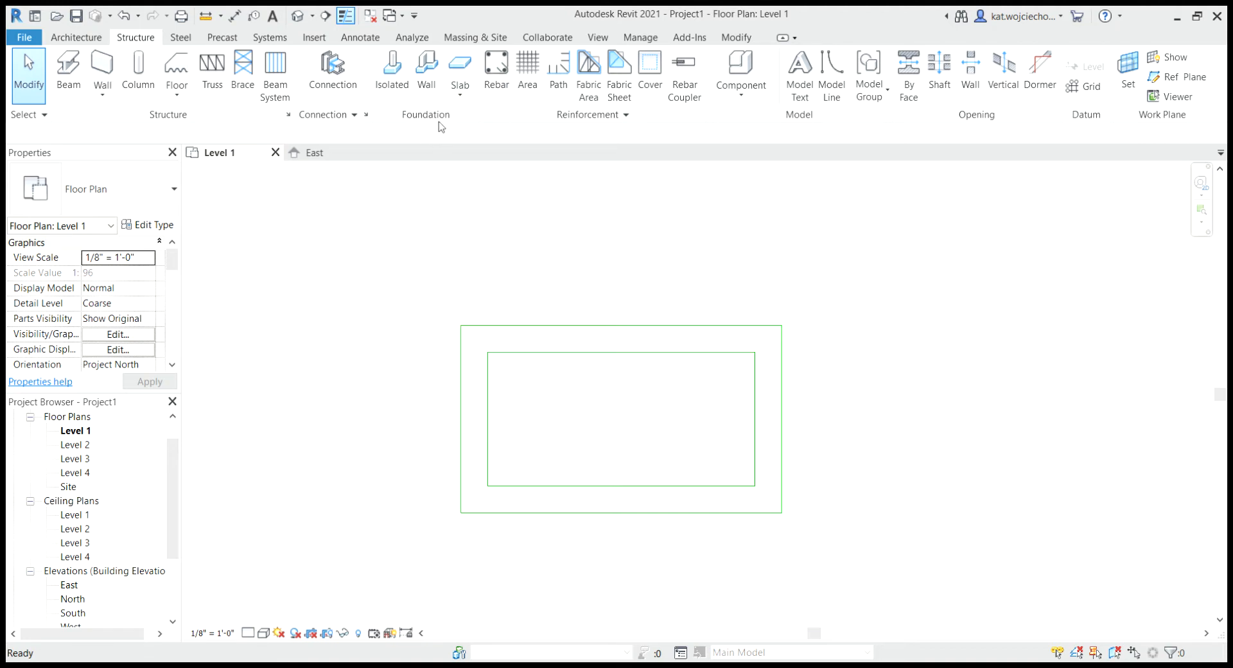
{"action": "left_click", "coordinate": [462, 68]}
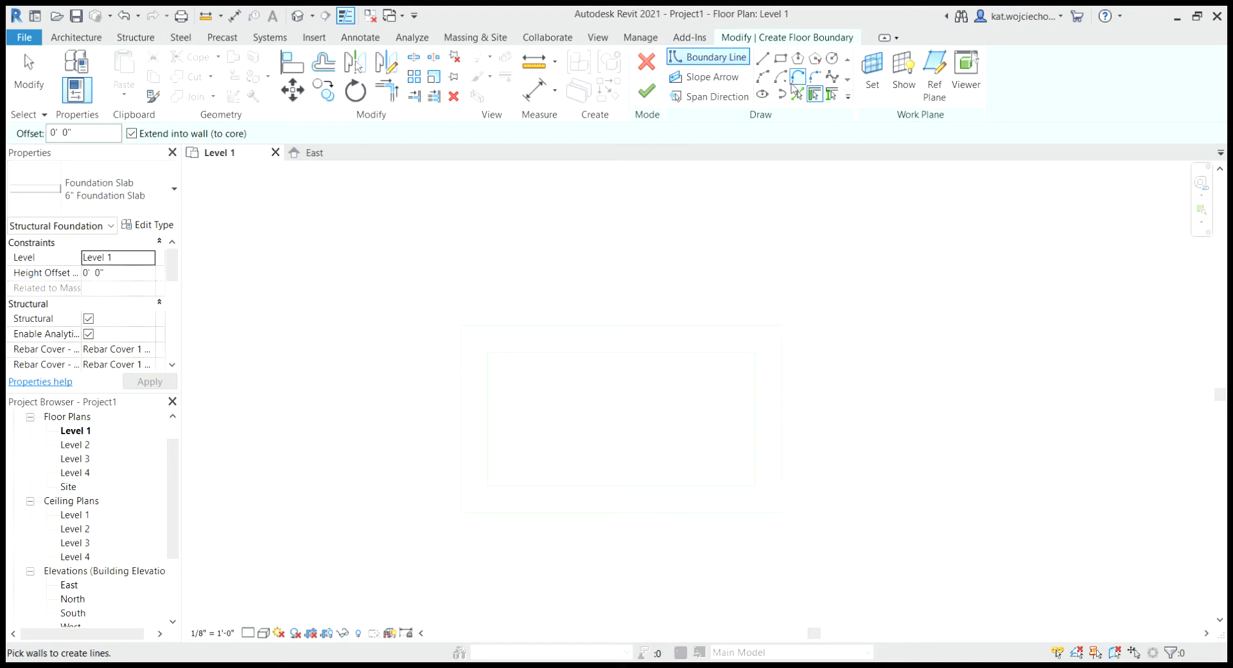
{"action": "left_click", "coordinate": [780, 61]}
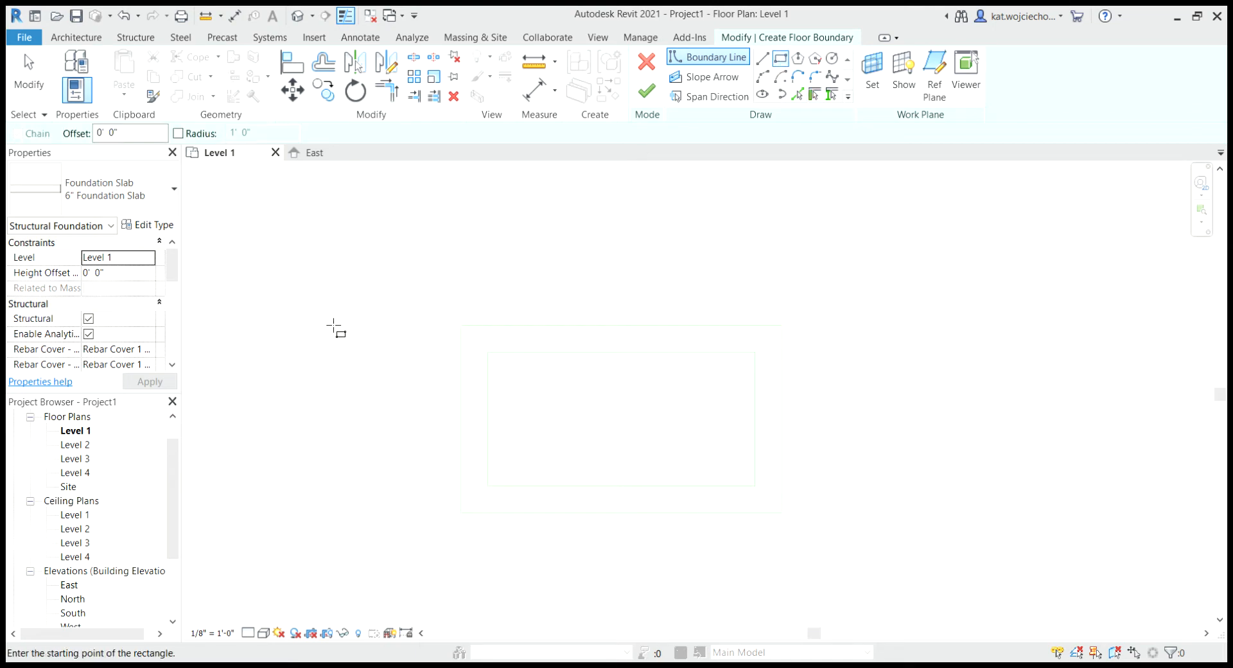
{"action": "left_click", "coordinate": [104, 278]}
{"action": "key", "text": "BackSpace"}
{"action": "key", "text": "BackSpace"}
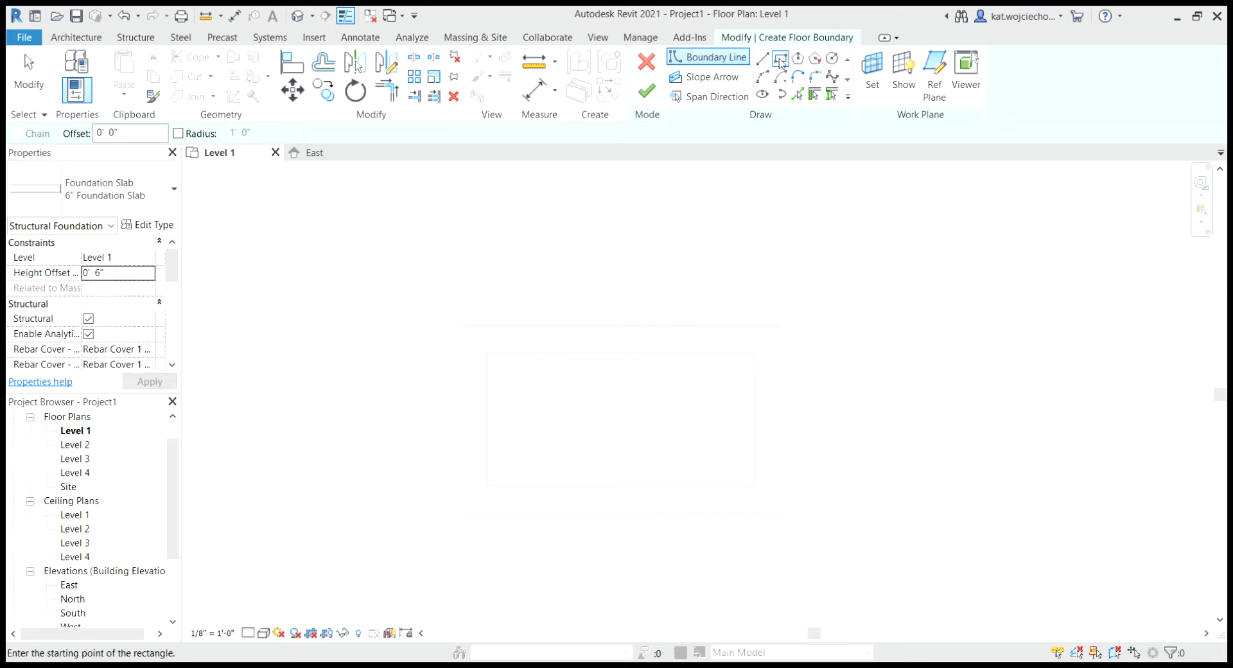
{"action": "left_click", "coordinate": [489, 353]}
{"action": "left_click", "coordinate": [756, 487]}
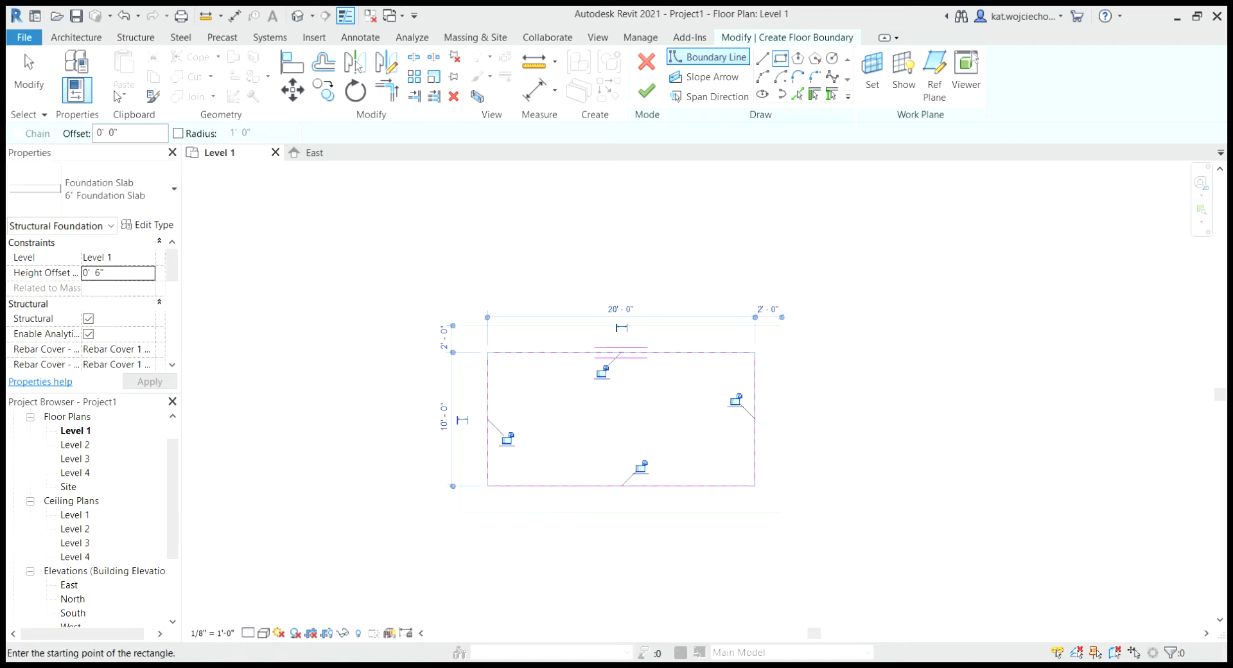
{"action": "left_click", "coordinate": [647, 92]}
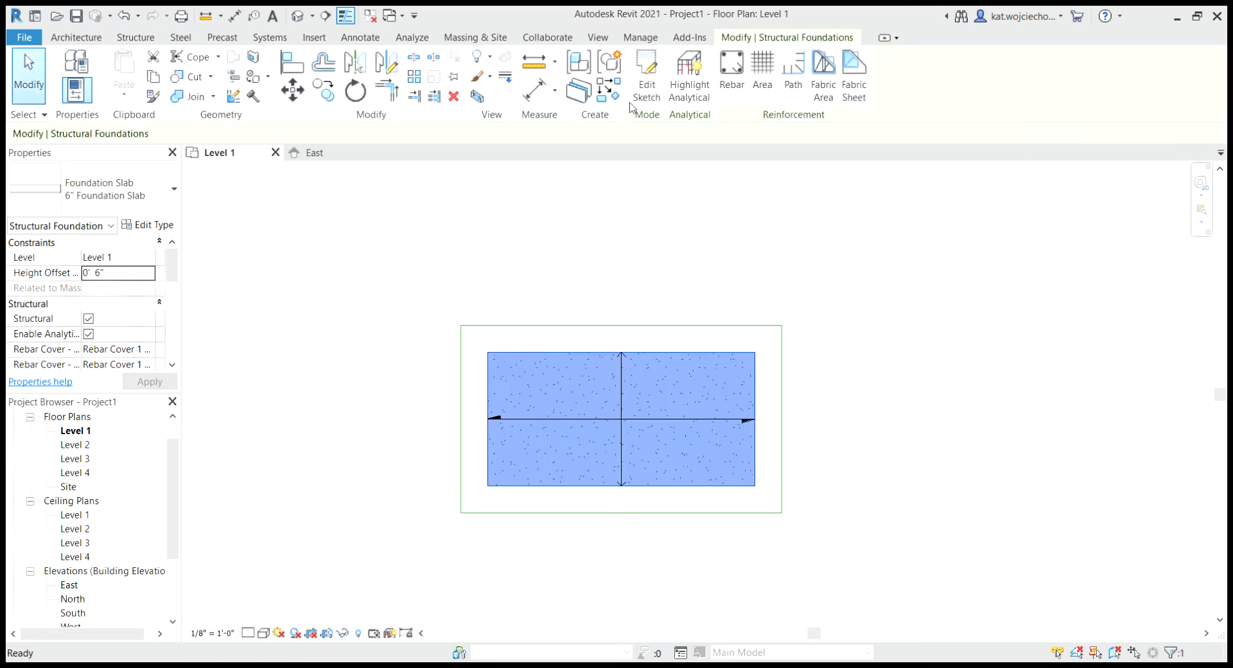
Step: Check the foundation slab's position in the East elevation, return to the Level 1 plan and deselect the slab
{"action": "left_click", "coordinate": [334, 157]}
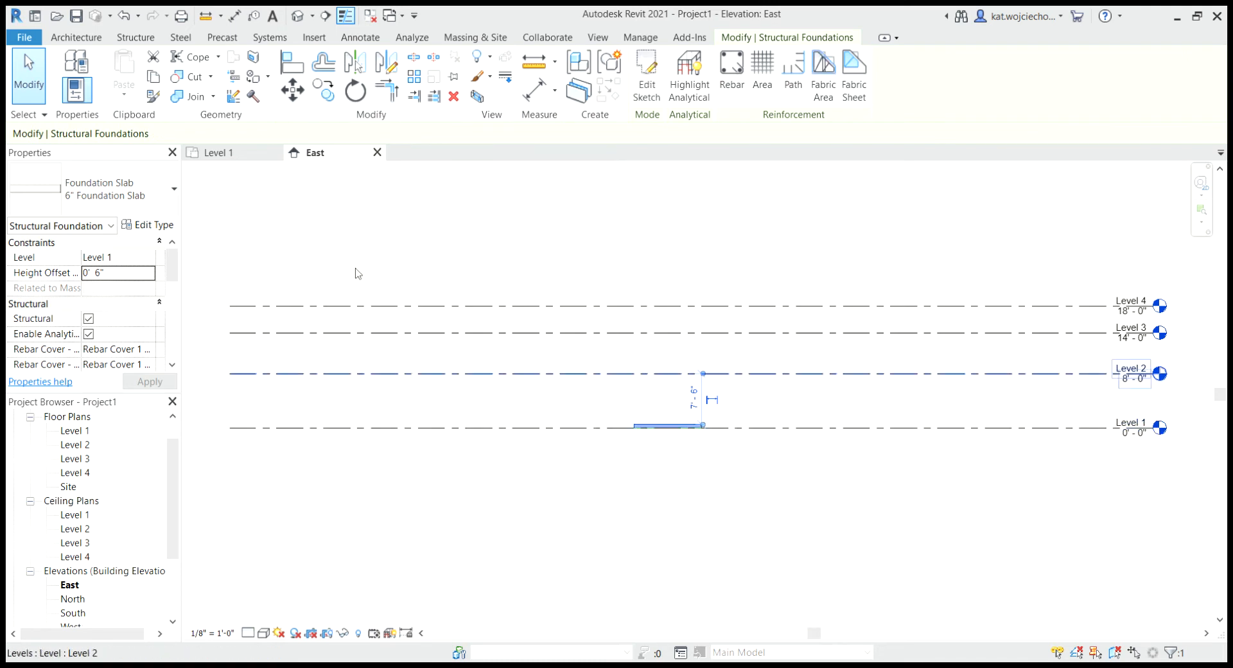
{"action": "left_click", "coordinate": [229, 153]}
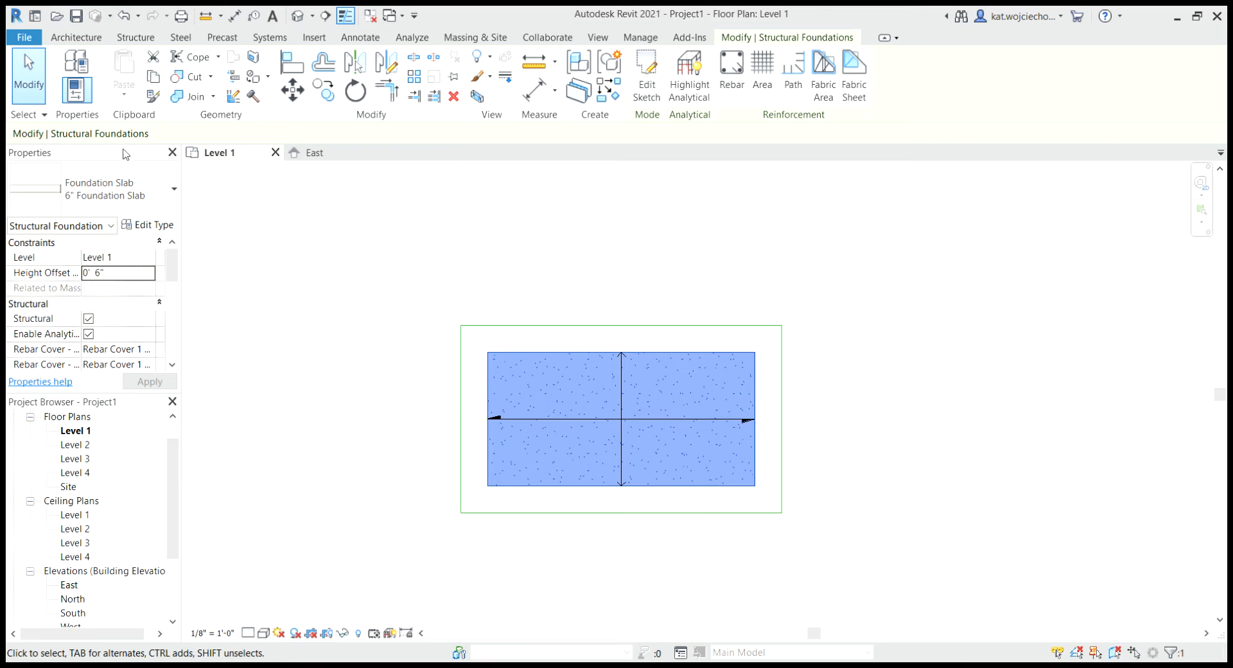
{"action": "left_click", "coordinate": [243, 214]}
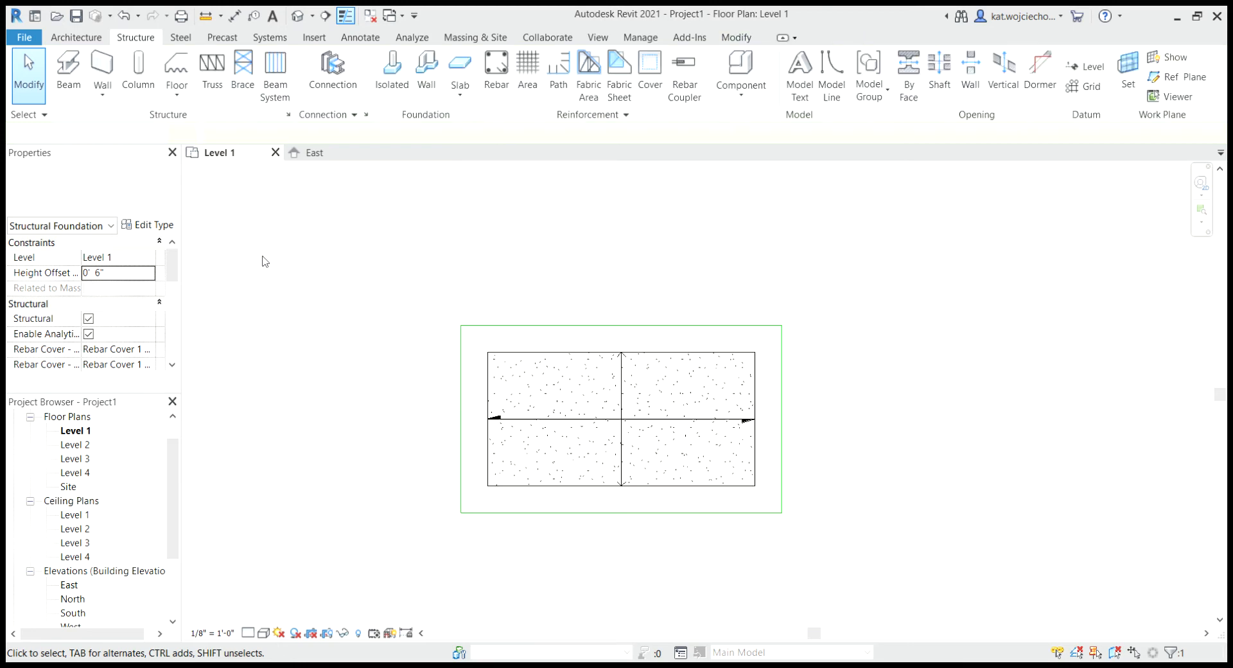
Step: Set up a Basic Wall Generic - 6" with its height up to Level 2 and its location line at Finish Face: Exterior
{"action": "left_click", "coordinate": [79, 40]}
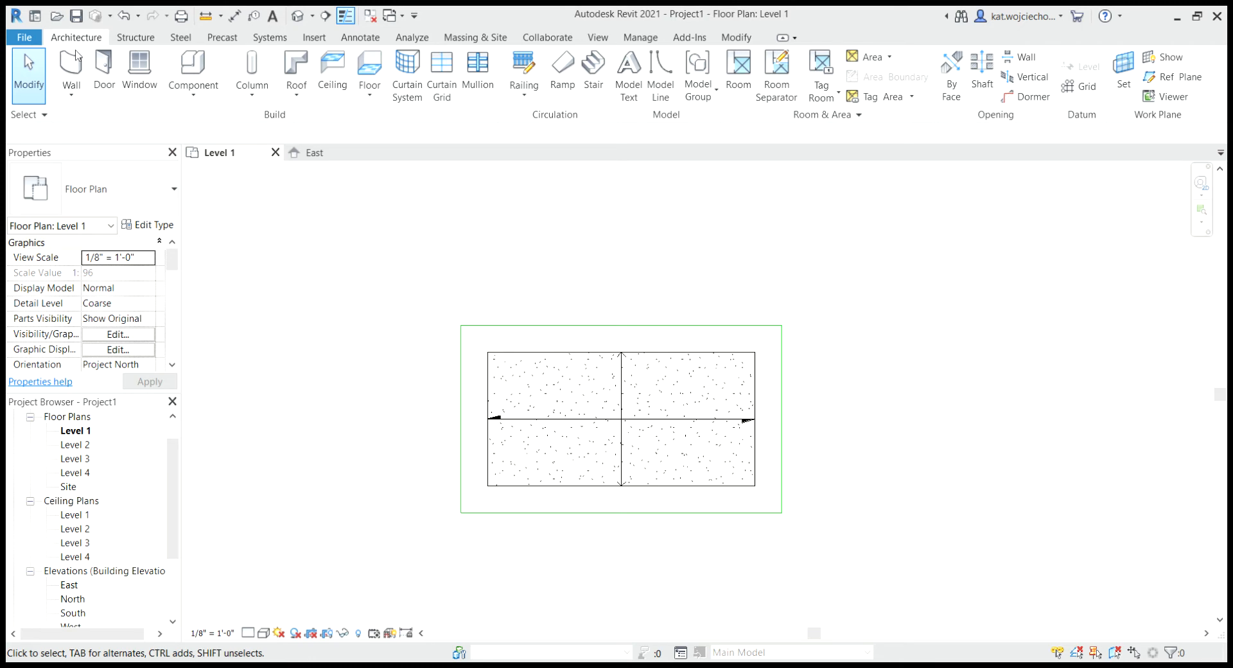
{"action": "left_click", "coordinate": [75, 66]}
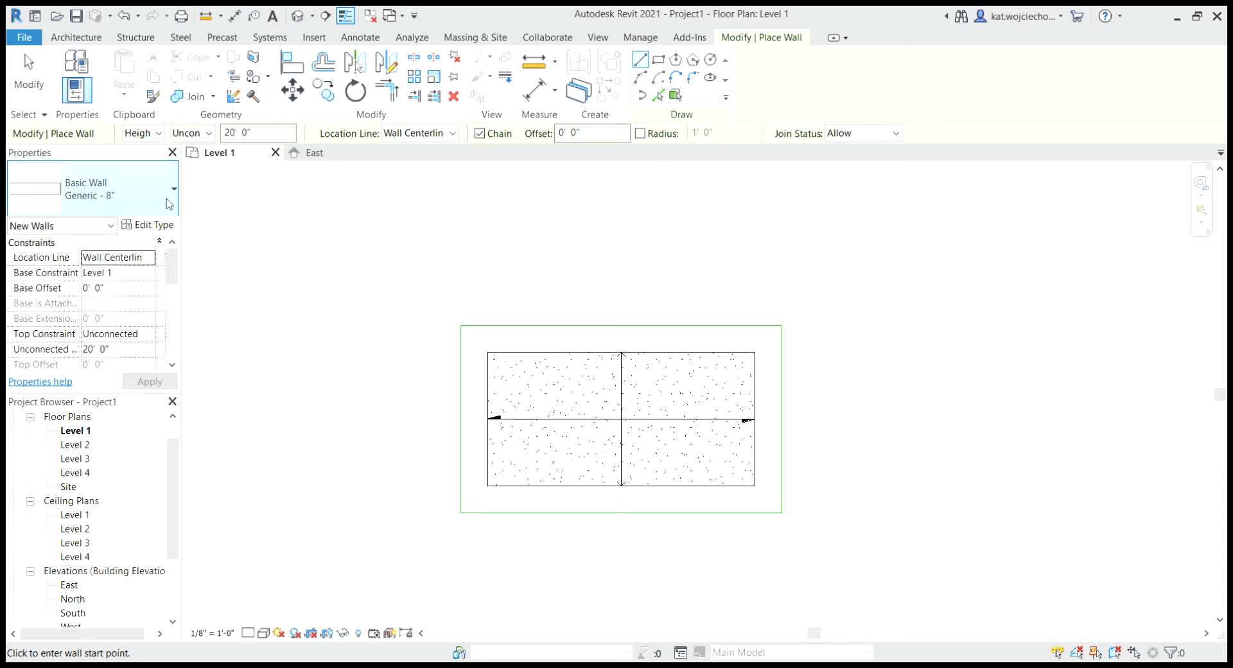
{"action": "left_click", "coordinate": [84, 549]}
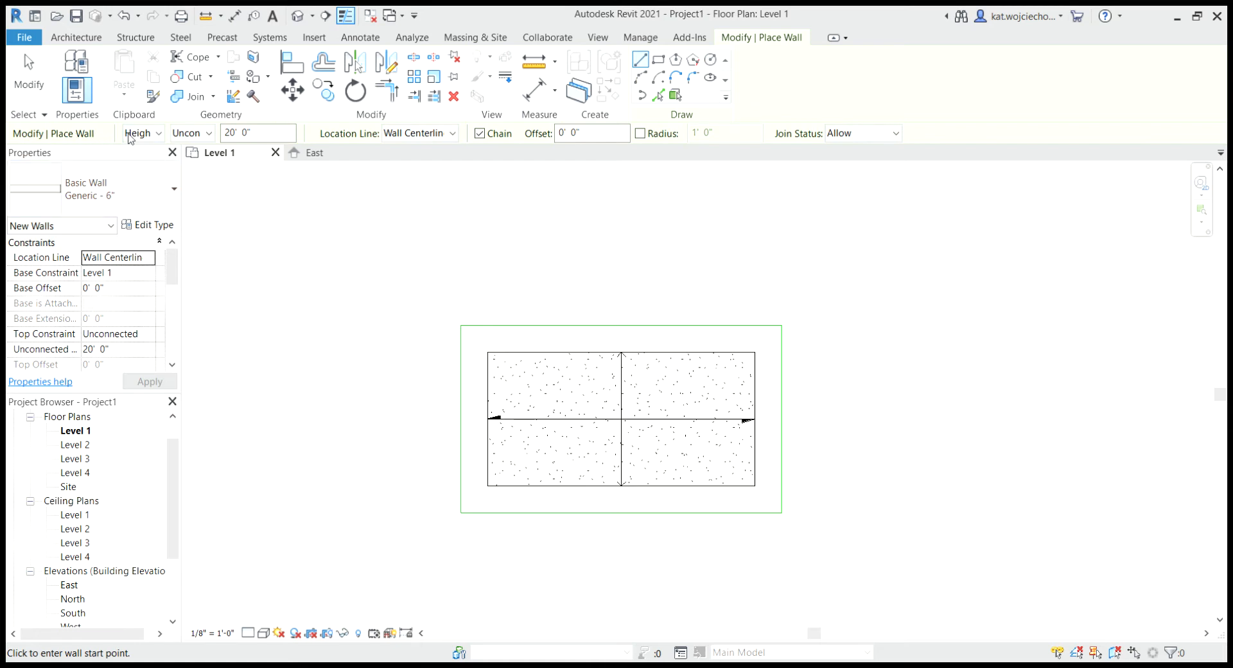
{"action": "left_click", "coordinate": [210, 134]}
{"action": "key", "text": "Down"}
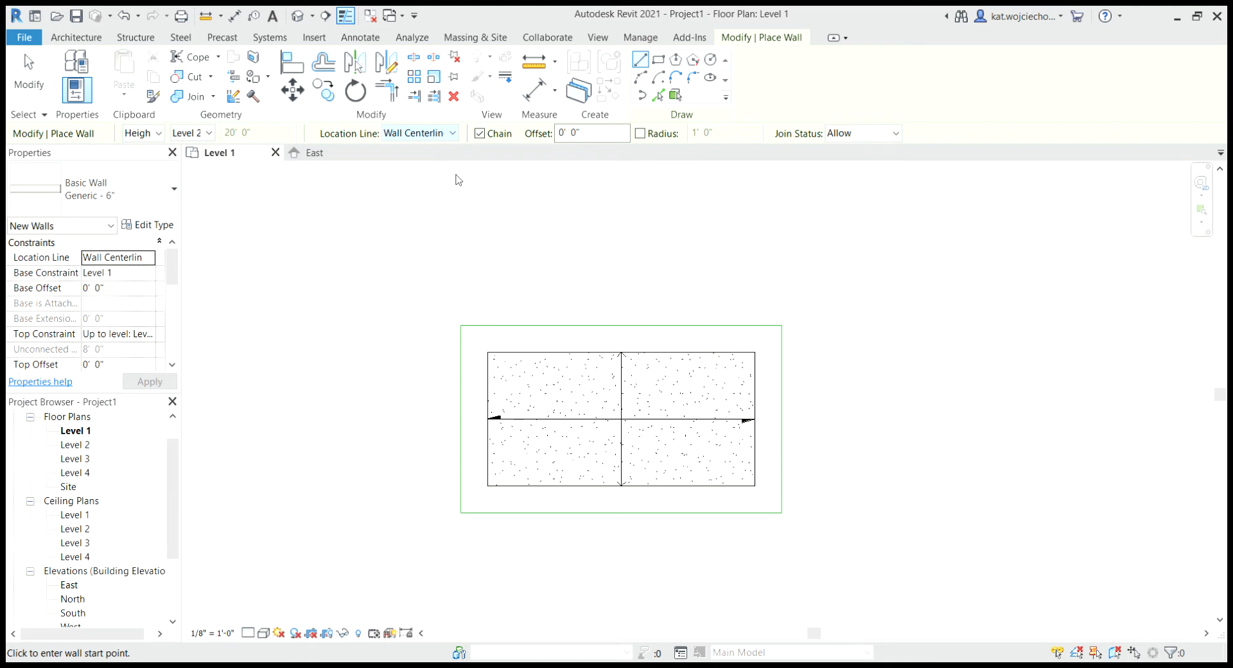
{"action": "key", "text": "Down"}
{"action": "key", "text": "Down"}
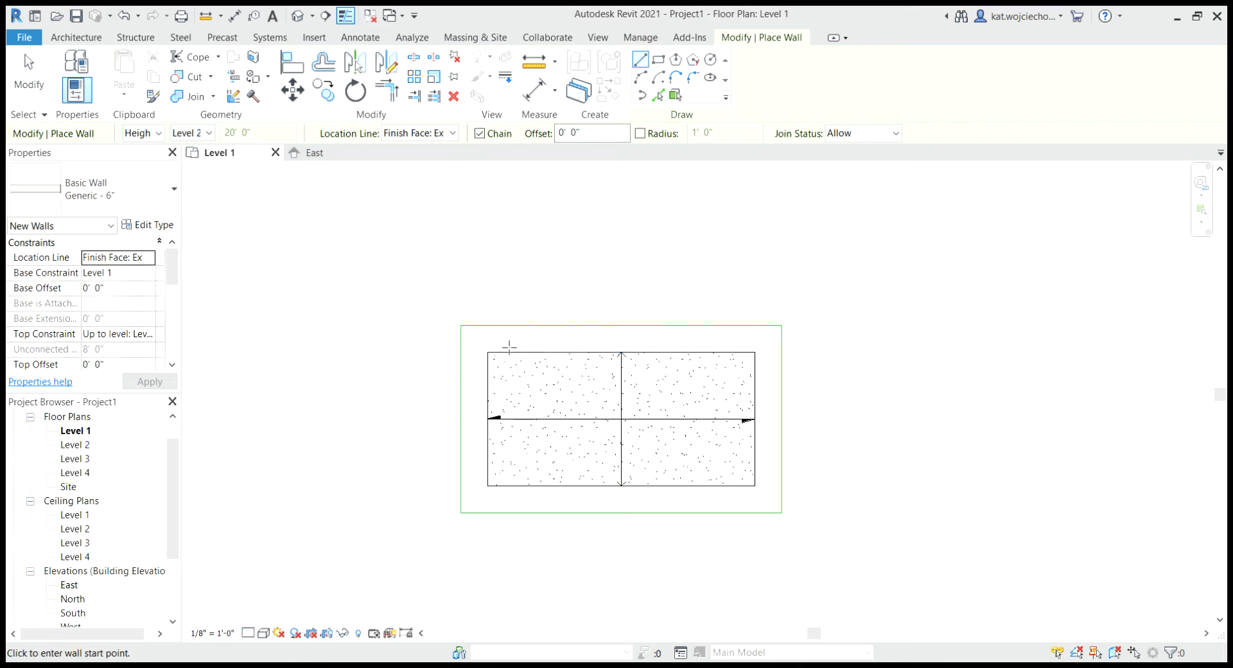
Step: Draw the walls as a rectangle between opposite corners of the foundation slab and finish the wall command
{"action": "left_click", "coordinate": [658, 61]}
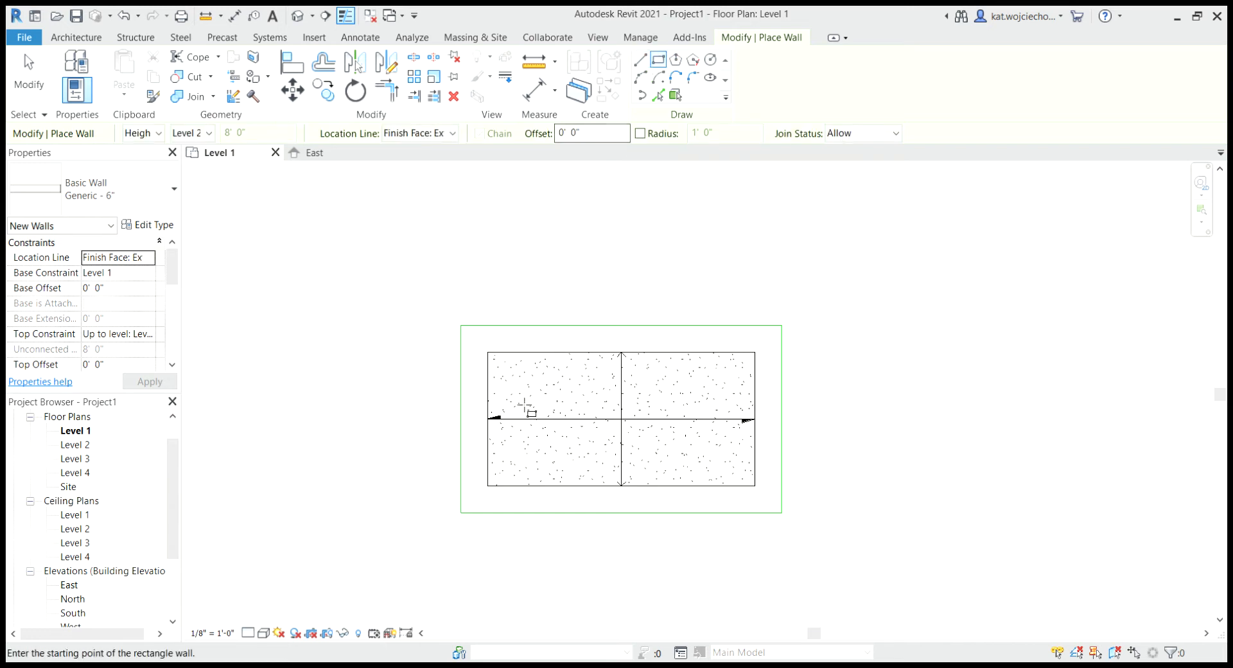
{"action": "left_click", "coordinate": [488, 353]}
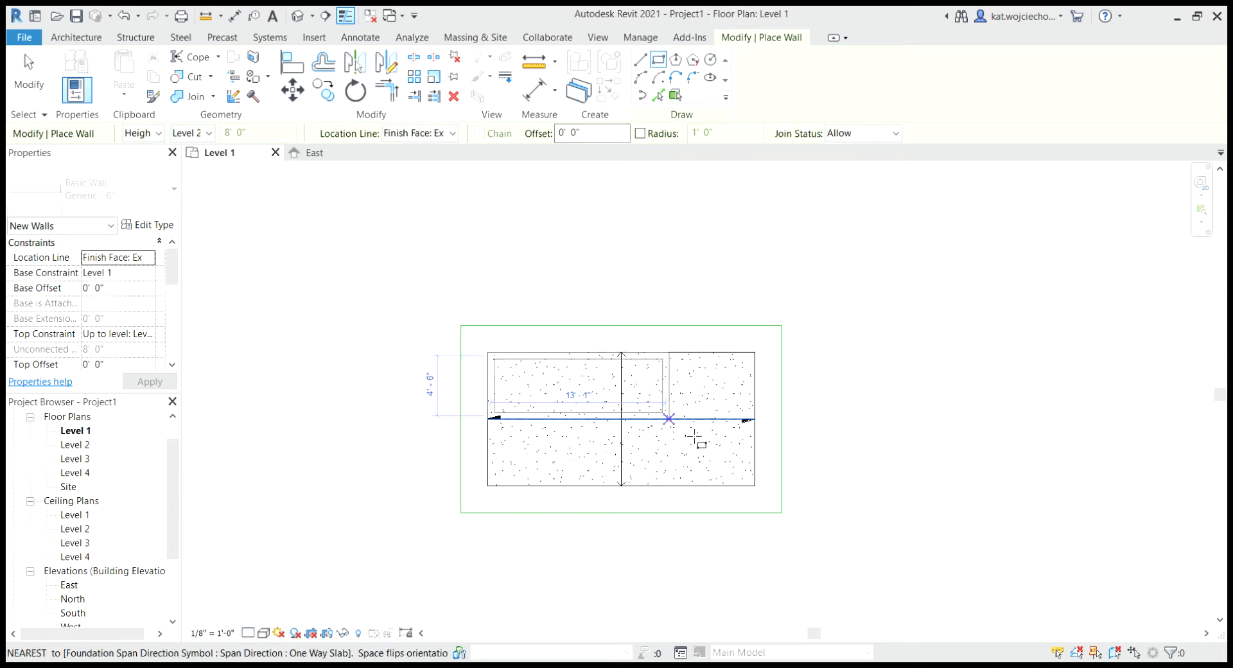
{"action": "left_click", "coordinate": [756, 486]}
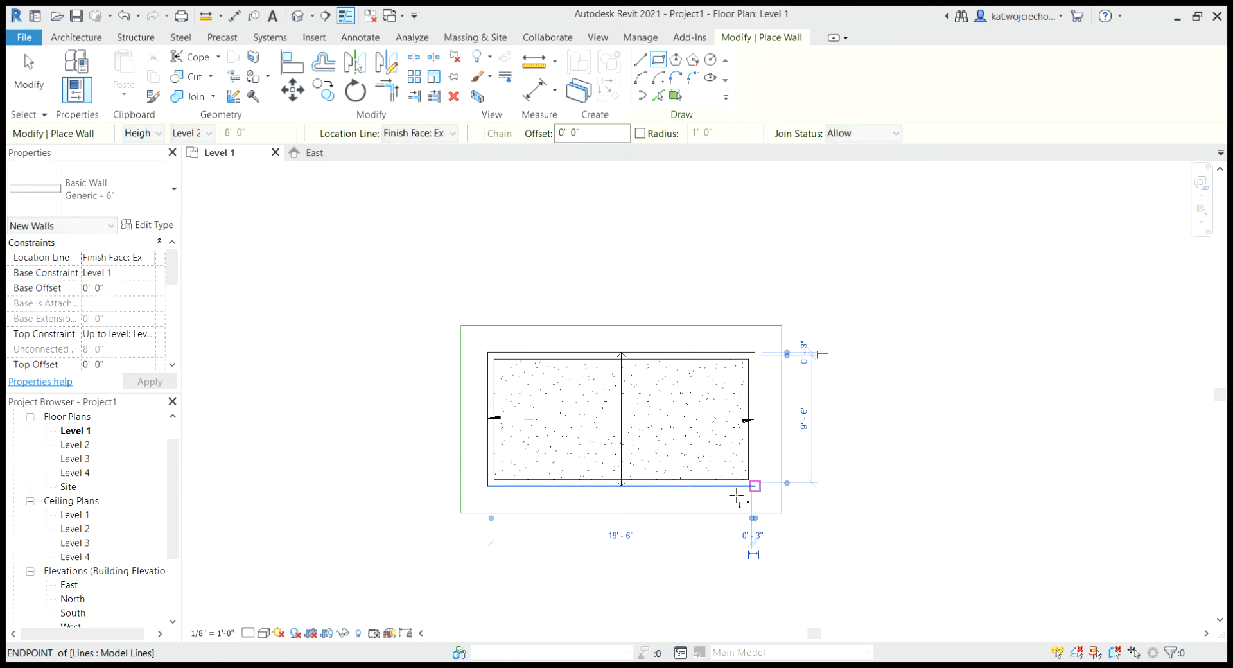
{"action": "left_click", "coordinate": [30, 84]}
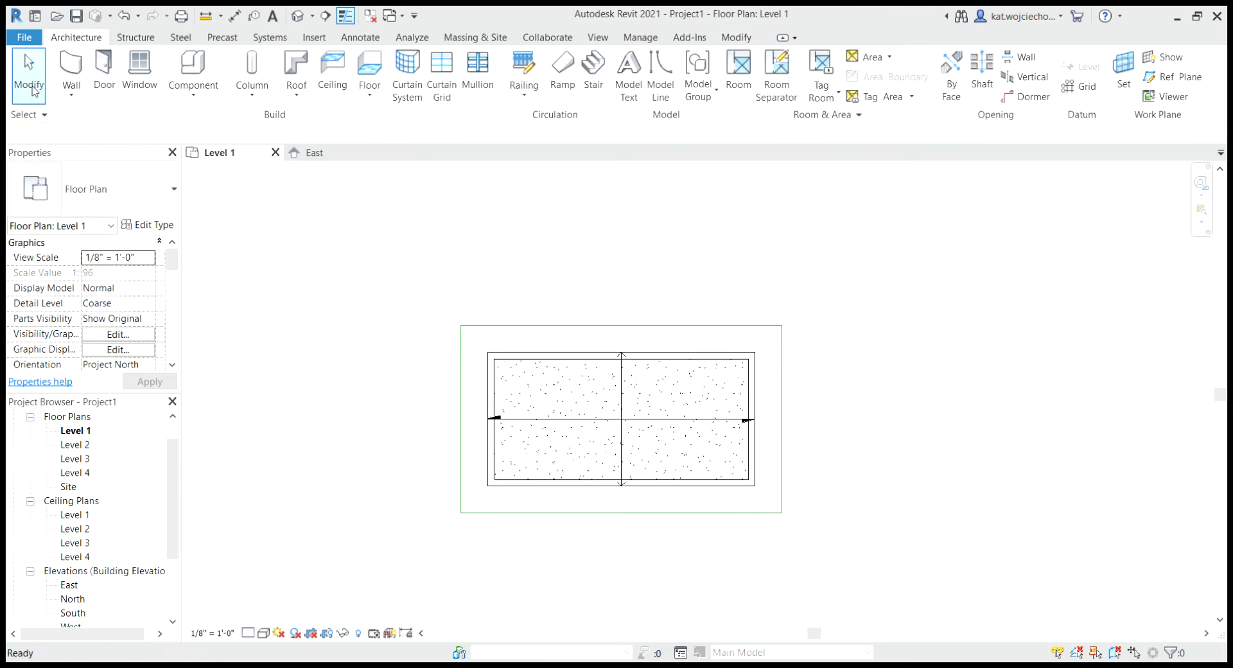
Step: Inspect the walls and levels in the 3D view and the East elevation, and return to the Level 1 plan
{"action": "left_click", "coordinate": [297, 15]}
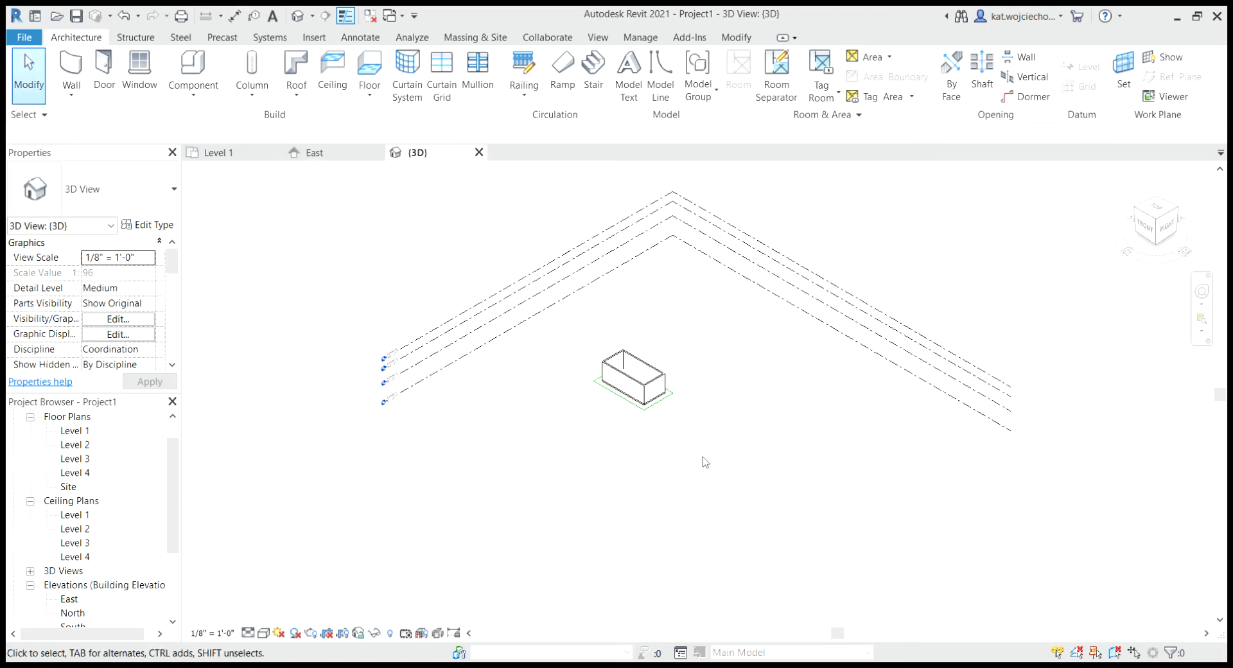
{"action": "scroll", "coordinate": [667, 433], "scroll_direction": "up", "scroll_amount": 4}
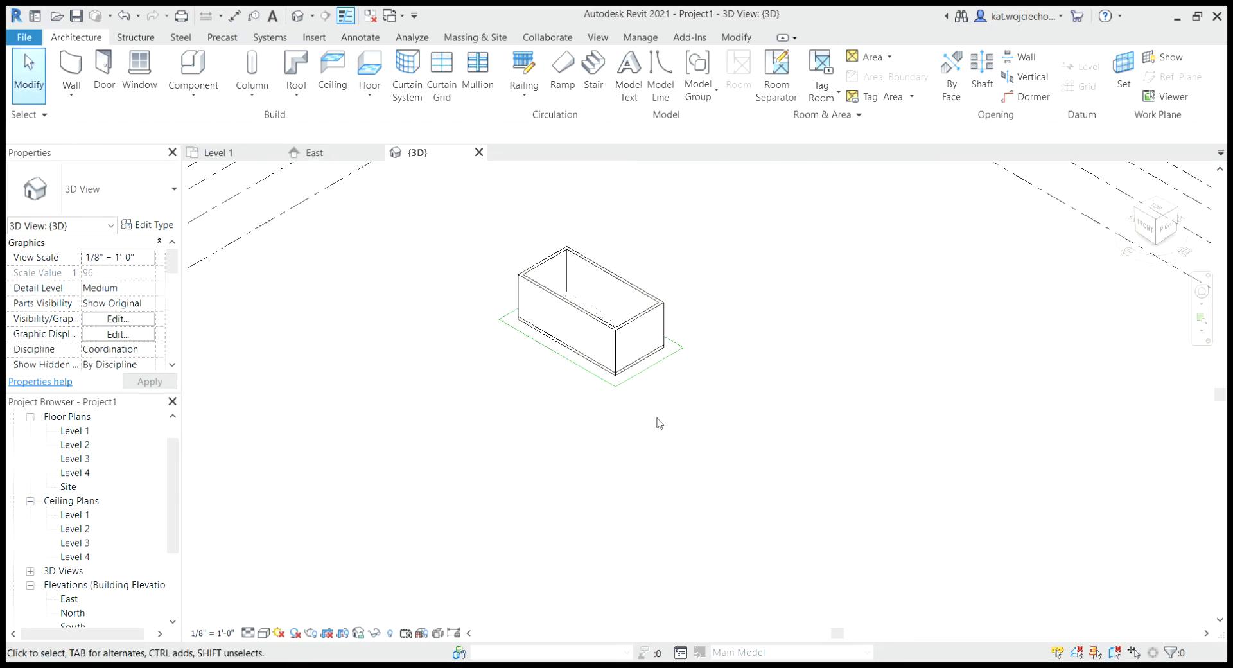
{"action": "middle_click_drag", "start_coordinate": [658, 423], "coordinate": [562, 429], "text": "shift"}
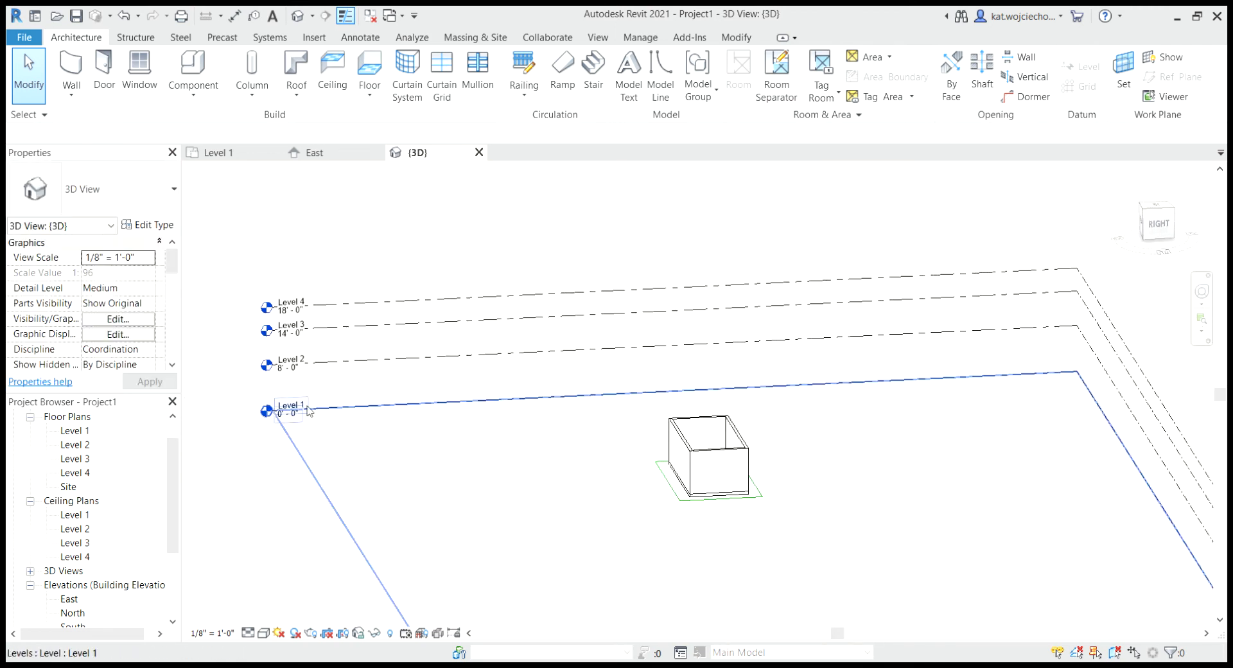
{"action": "middle_click_drag", "start_coordinate": [651, 492], "coordinate": [686, 441], "text": "shift"}
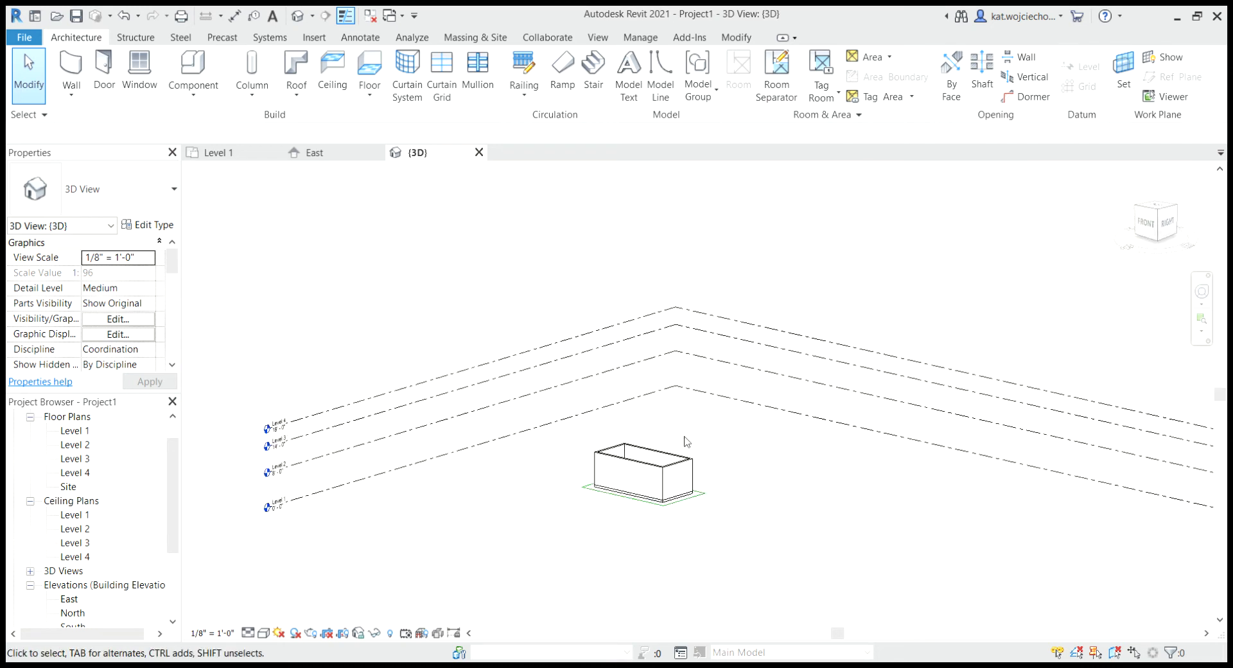
{"action": "left_click", "coordinate": [337, 158]}
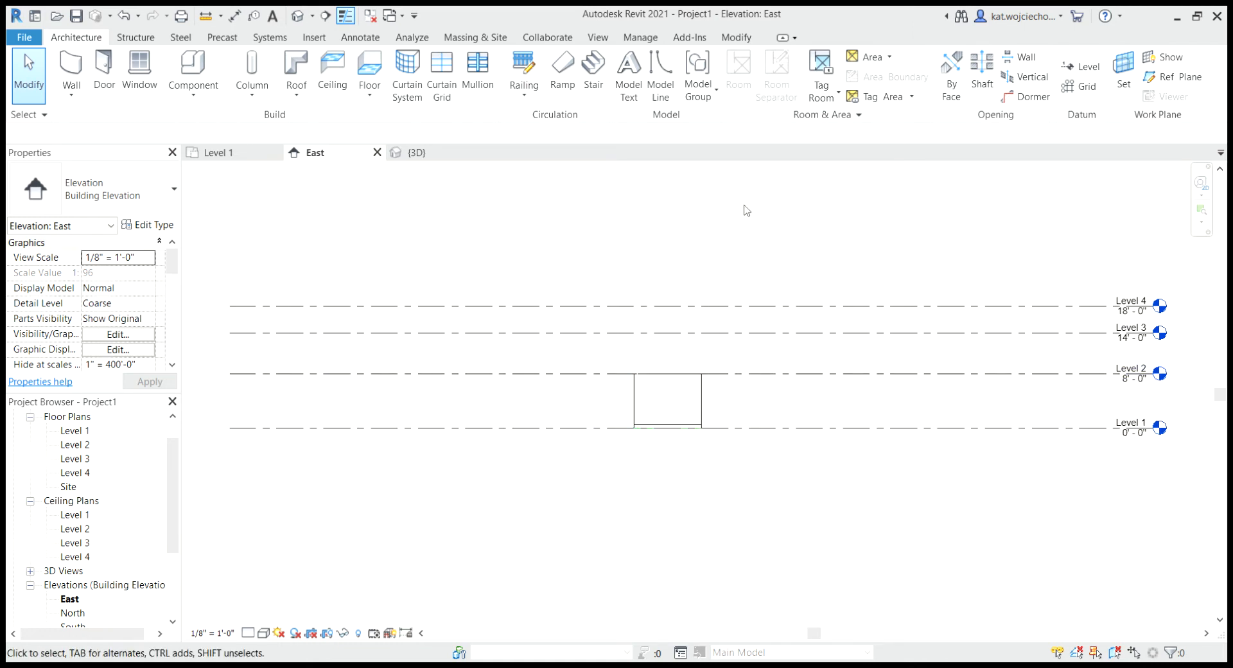
{"action": "left_click", "coordinate": [234, 154]}
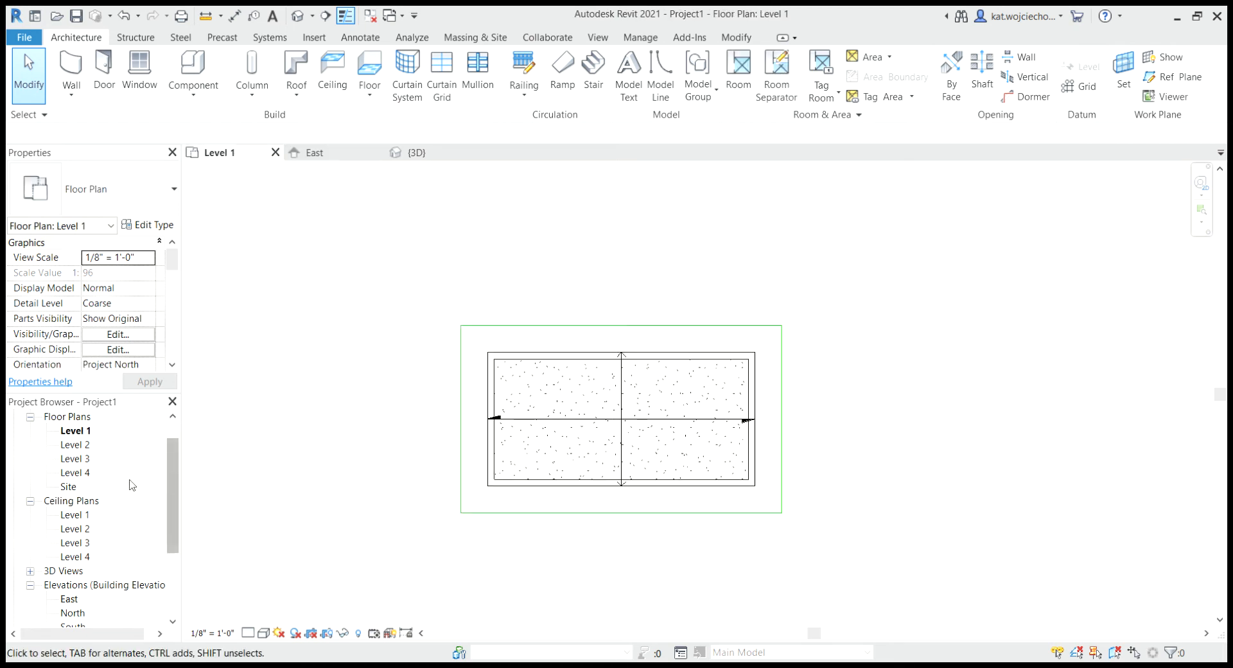
Step: Start a 6" foundation slab on Level 2, sketching its boundary 12' along the upper wall's outer edge, 2' outward and 10' to the outer rectangle's corner
{"action": "double_click", "coordinate": [75, 445]}
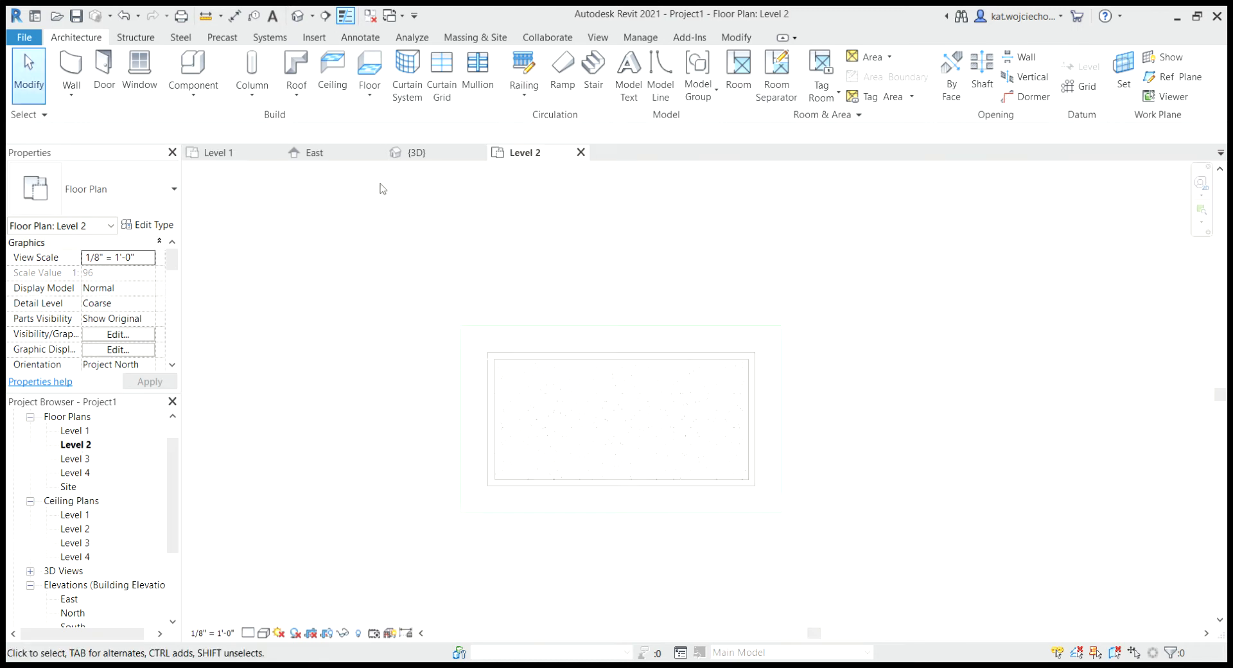
{"action": "left_click", "coordinate": [148, 39]}
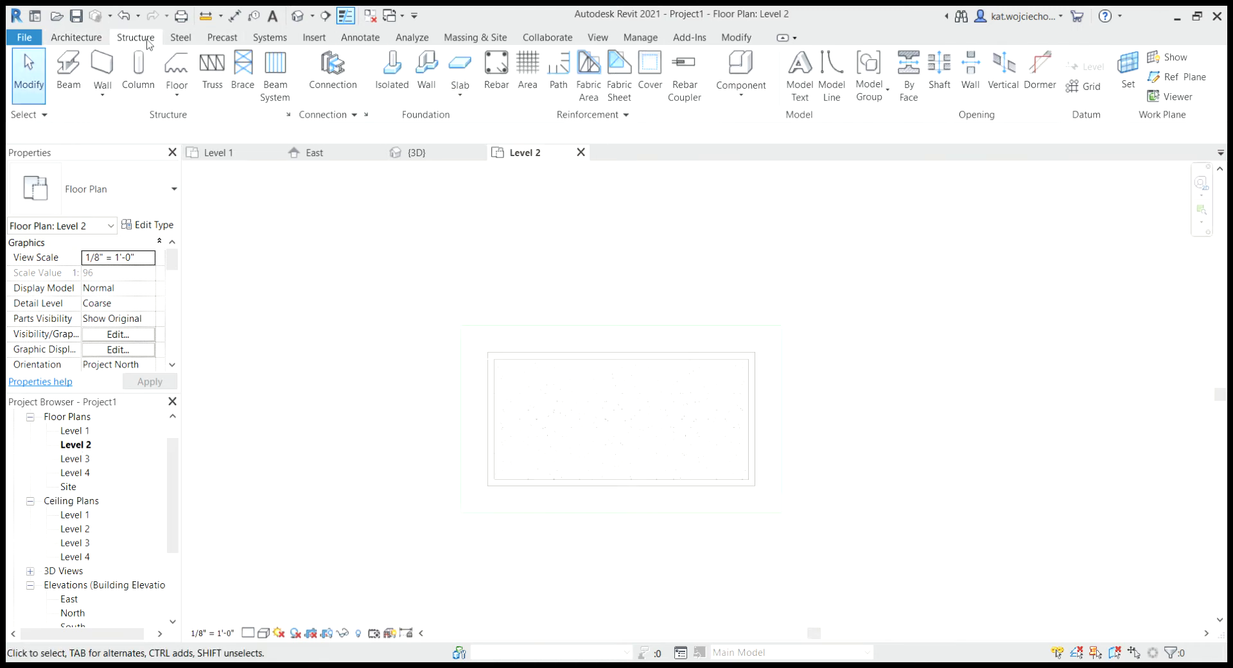
{"action": "left_click", "coordinate": [462, 67]}
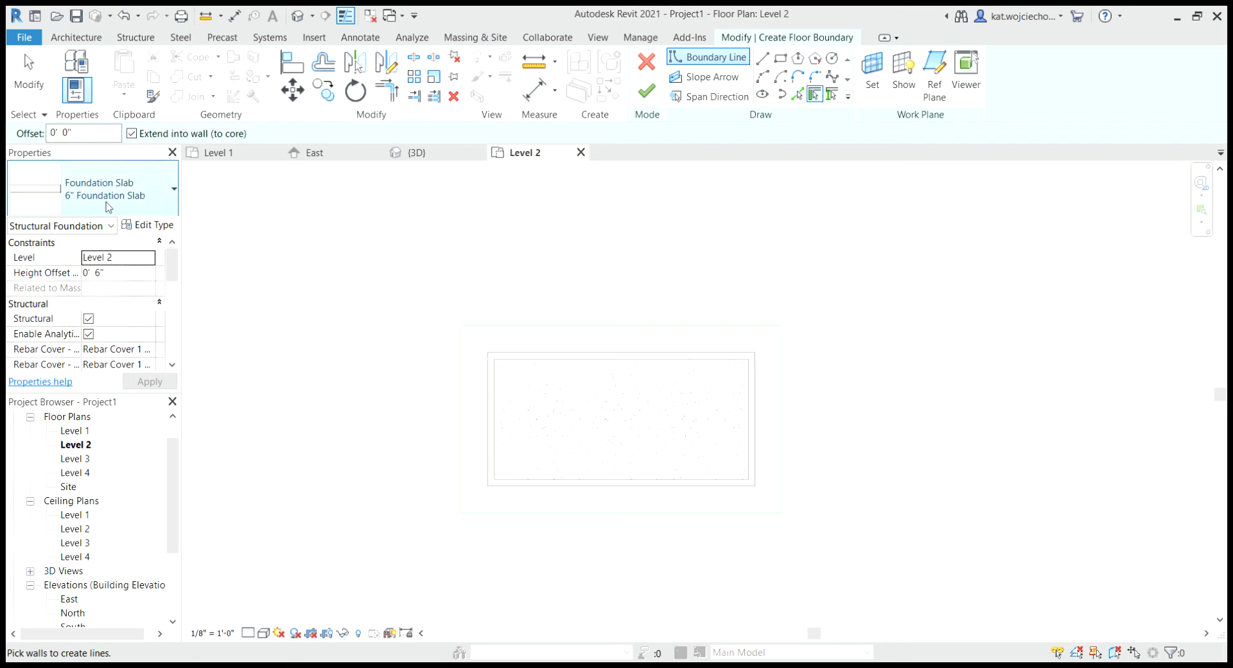
{"action": "left_click", "coordinate": [763, 59]}
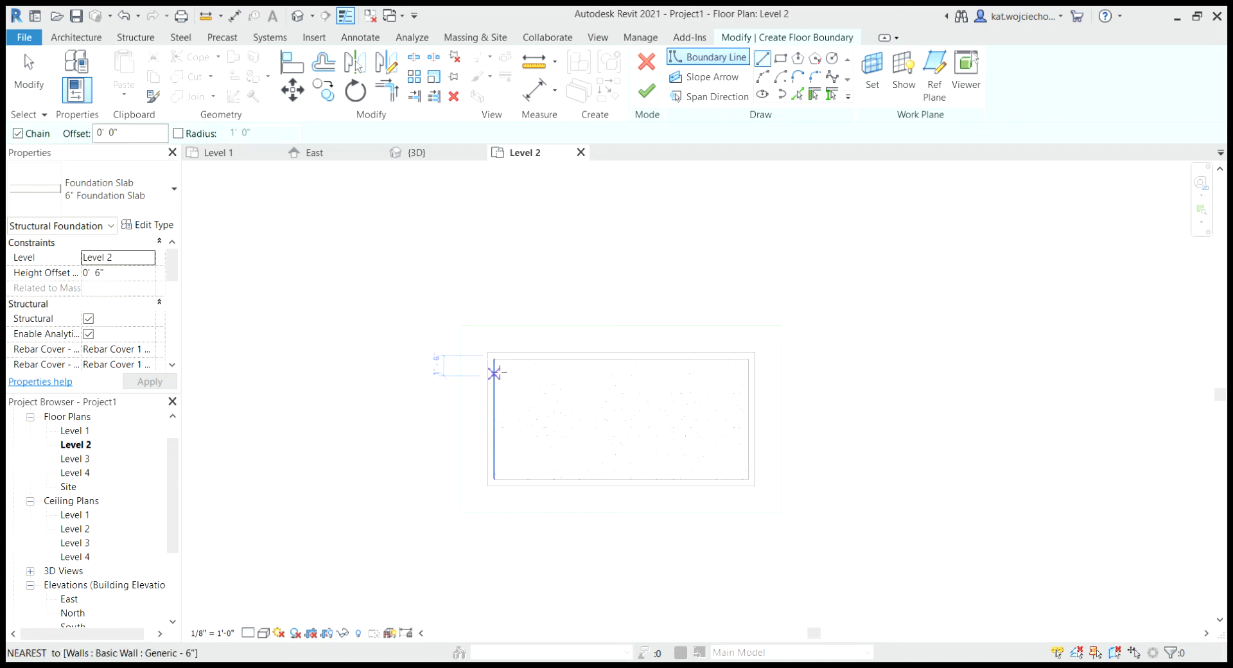
{"action": "scroll", "coordinate": [570, 393], "scroll_direction": "up", "scroll_amount": 3}
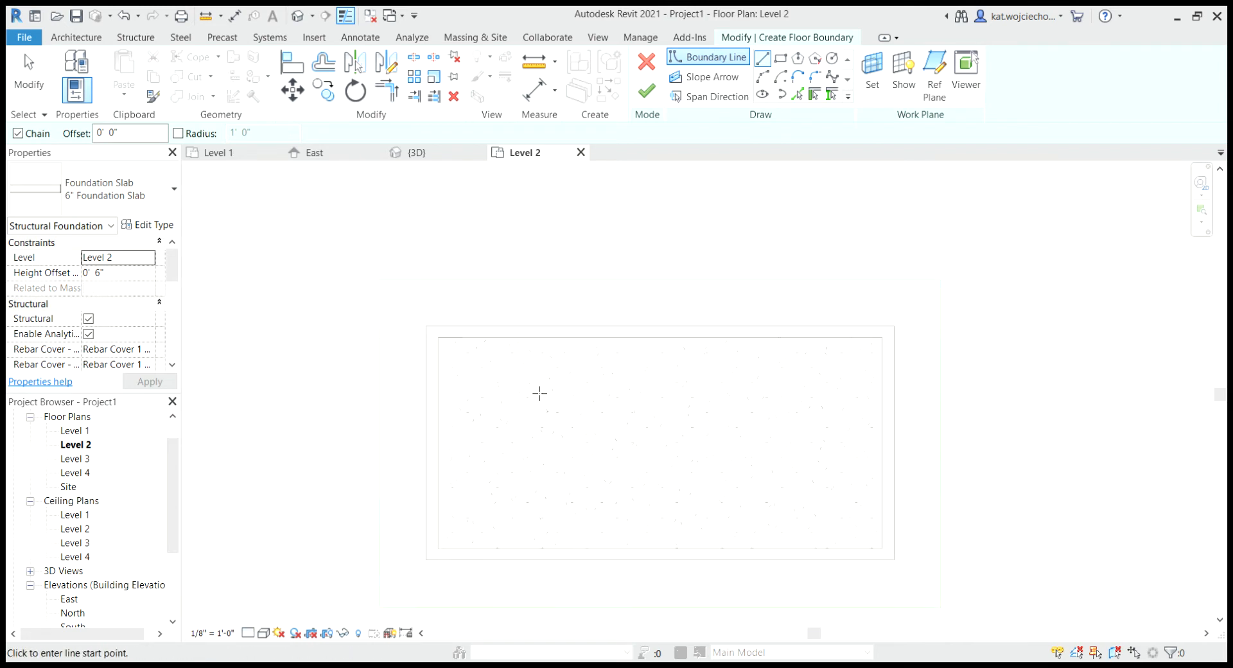
{"action": "left_click", "coordinate": [426, 327]}
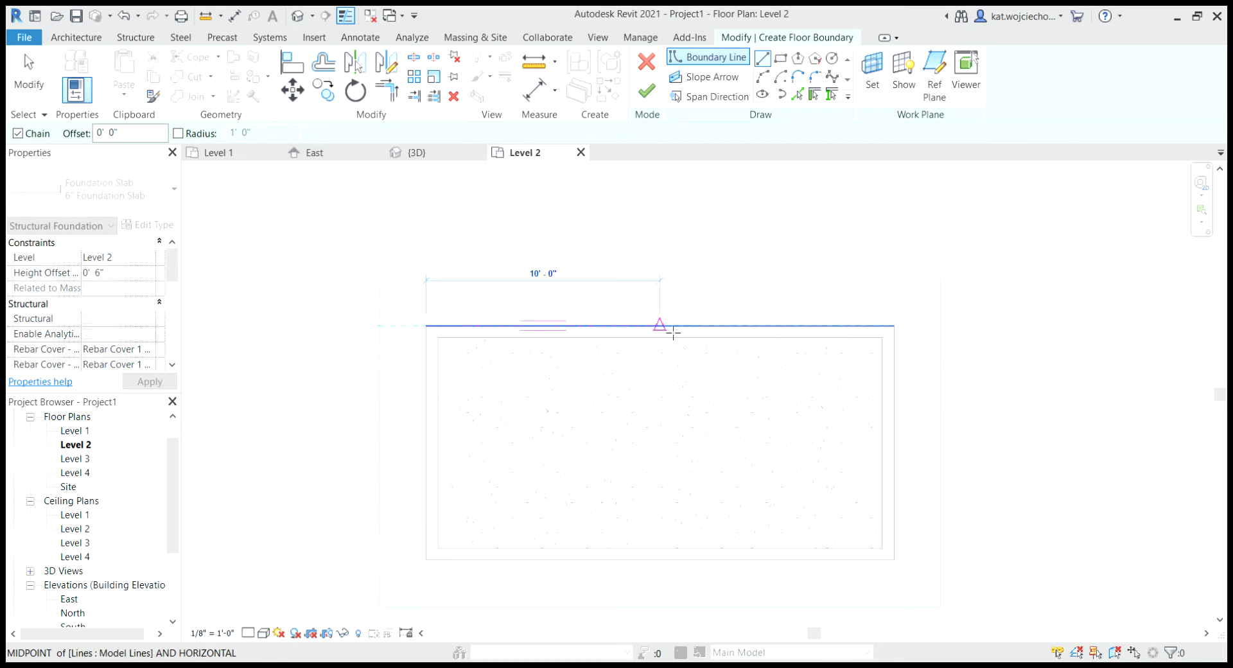
{"action": "left_click", "coordinate": [709, 327]}
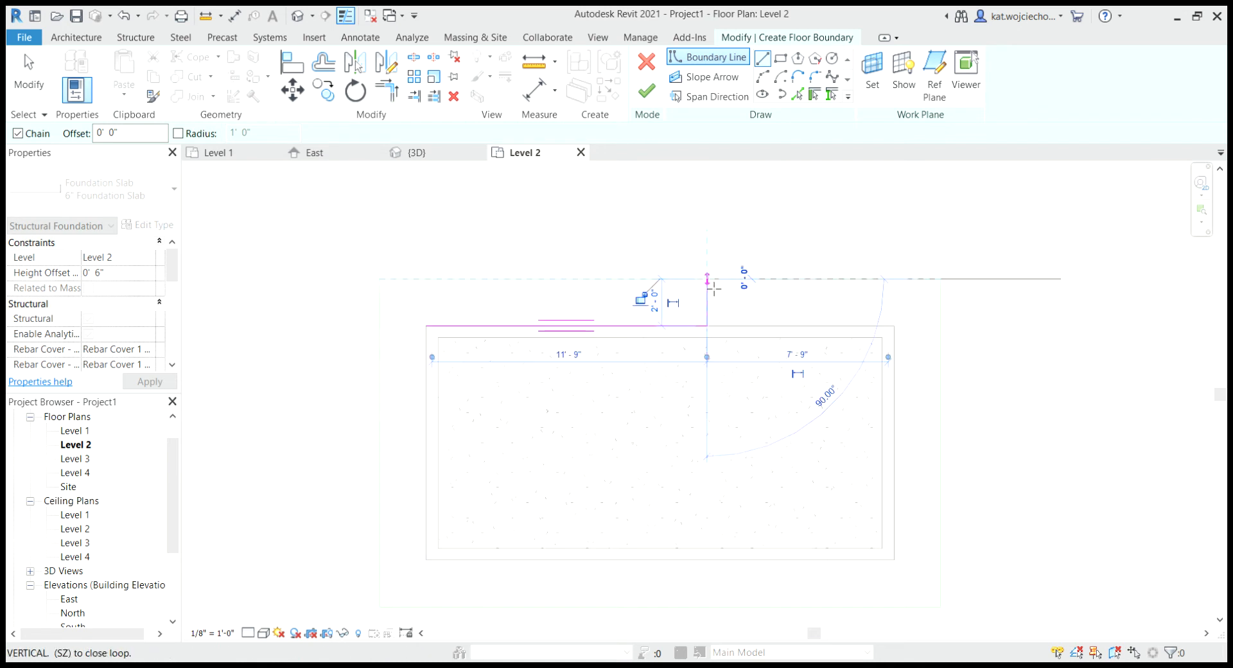
{"action": "left_click", "coordinate": [708, 280]}
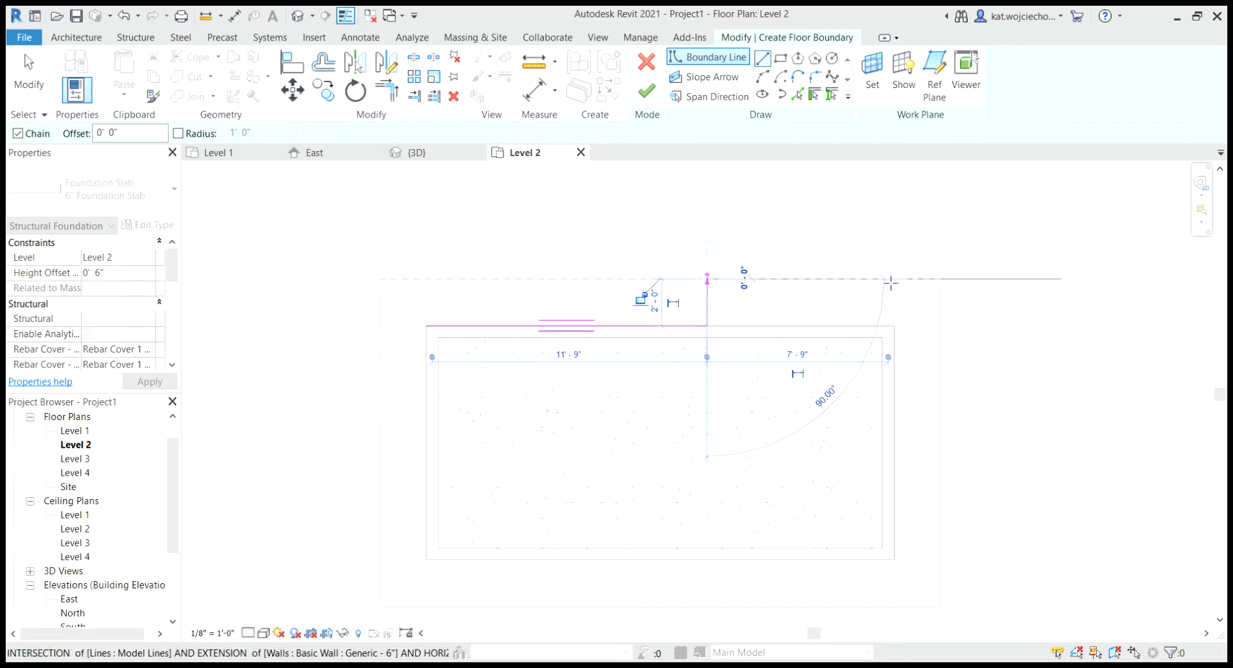
{"action": "left_click", "coordinate": [946, 372]}
Step: Close the slab boundary with segments 14' down, 10' back, 2' in to the lower wall, 12' along it and up to the starting corner
{"action": "scroll", "coordinate": [944, 385], "scroll_direction": "down", "scroll_amount": 2}
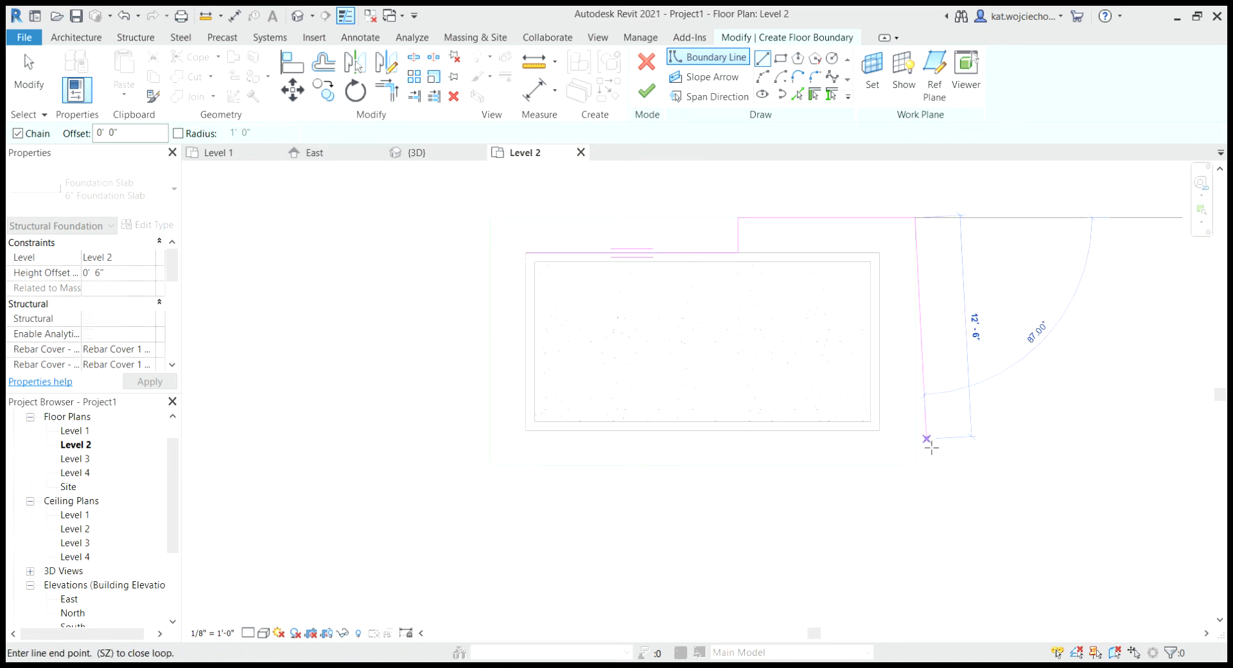
{"action": "left_click", "coordinate": [915, 465]}
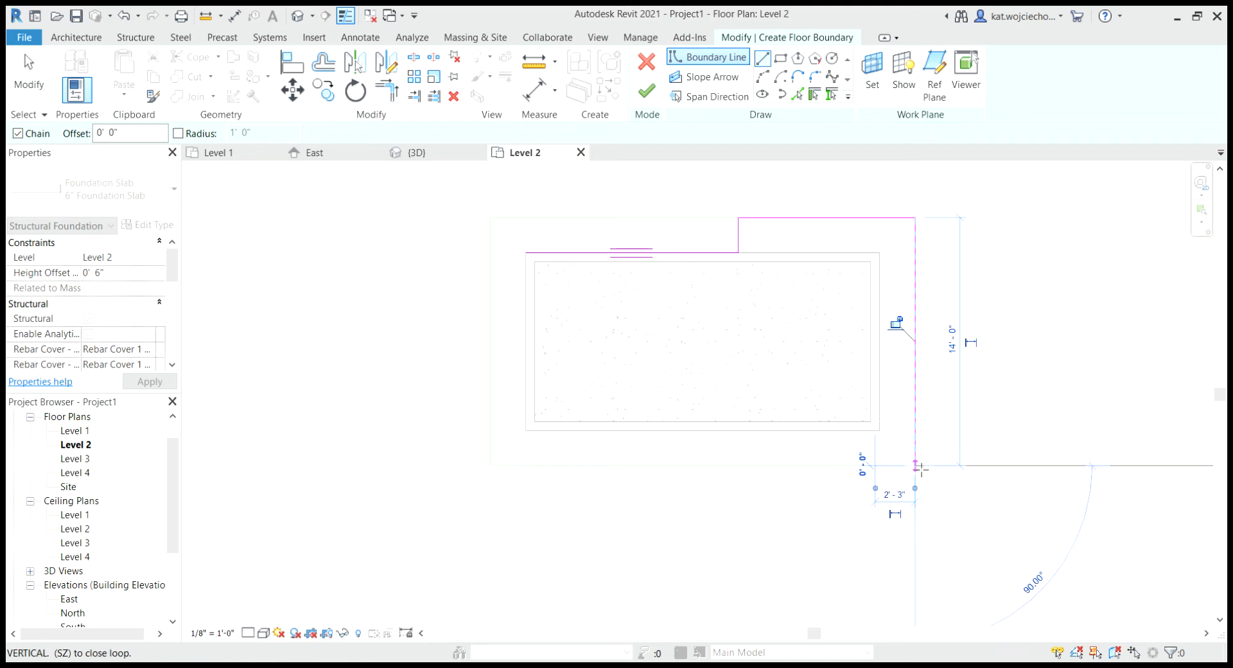
{"action": "left_click", "coordinate": [749, 472]}
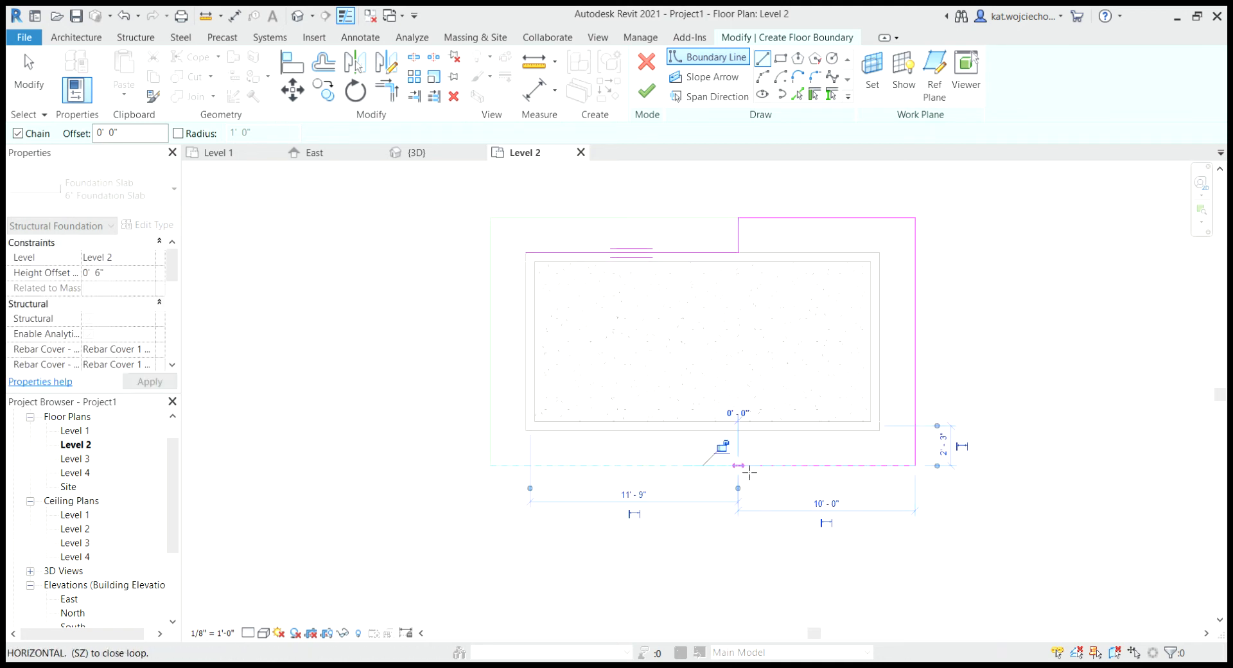
{"action": "left_click", "coordinate": [745, 437]}
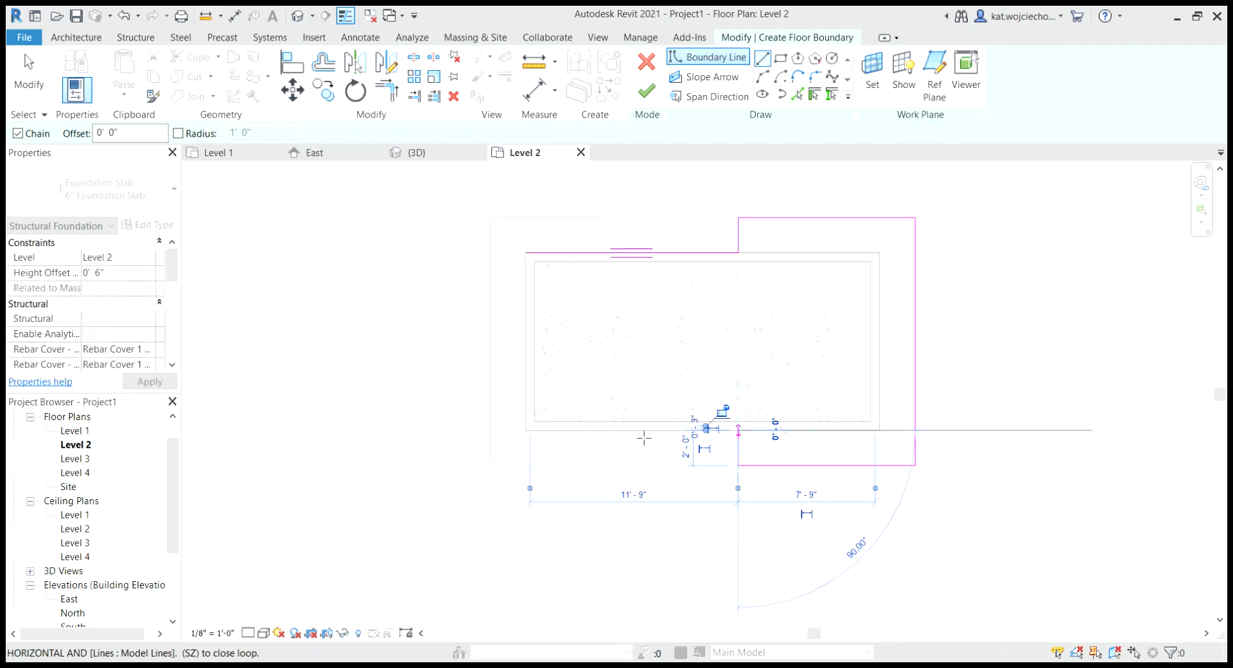
{"action": "left_click", "coordinate": [533, 440]}
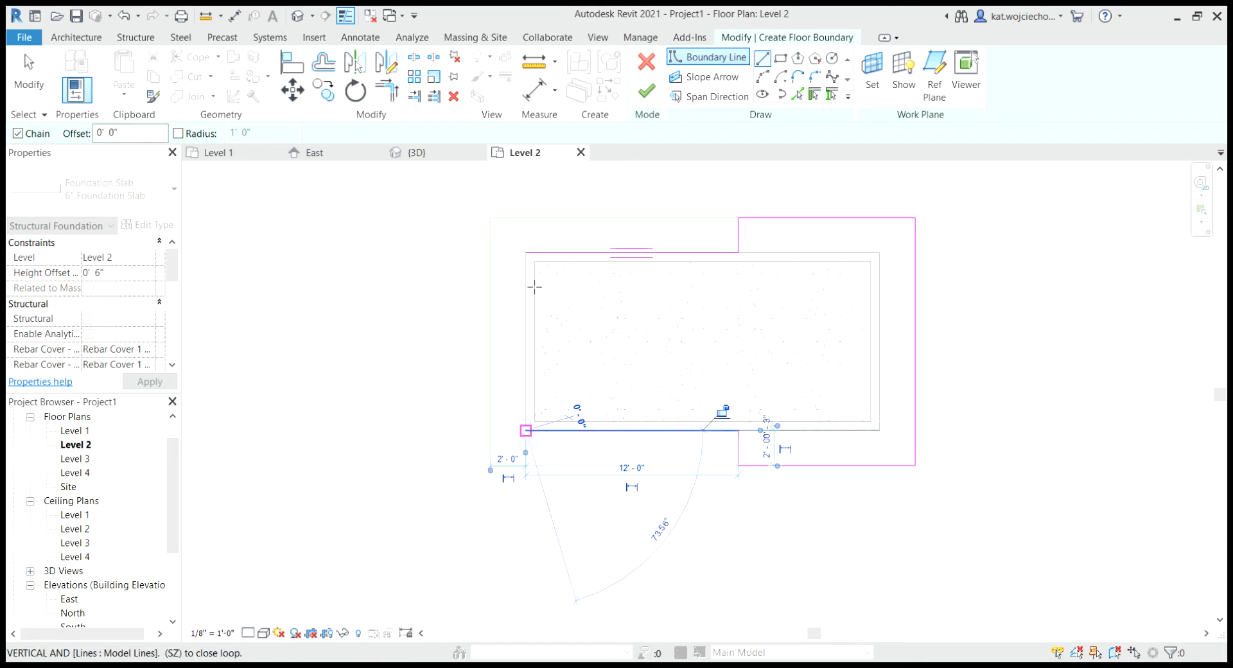
{"action": "left_click", "coordinate": [532, 264]}
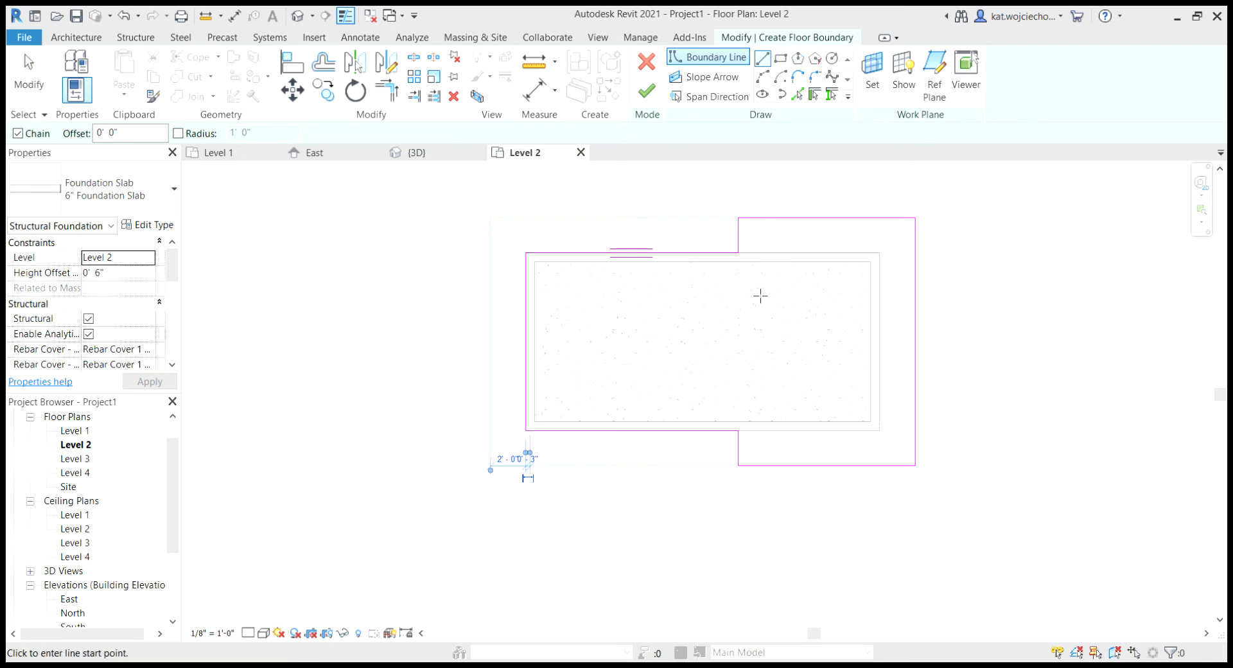
Step: Sketch a rectangular opening in the slab boundary between the inner faces of the upper and lower walls and set its width to 4'
{"action": "middle_click_drag", "start_coordinate": [1017, 382], "coordinate": [907, 403]}
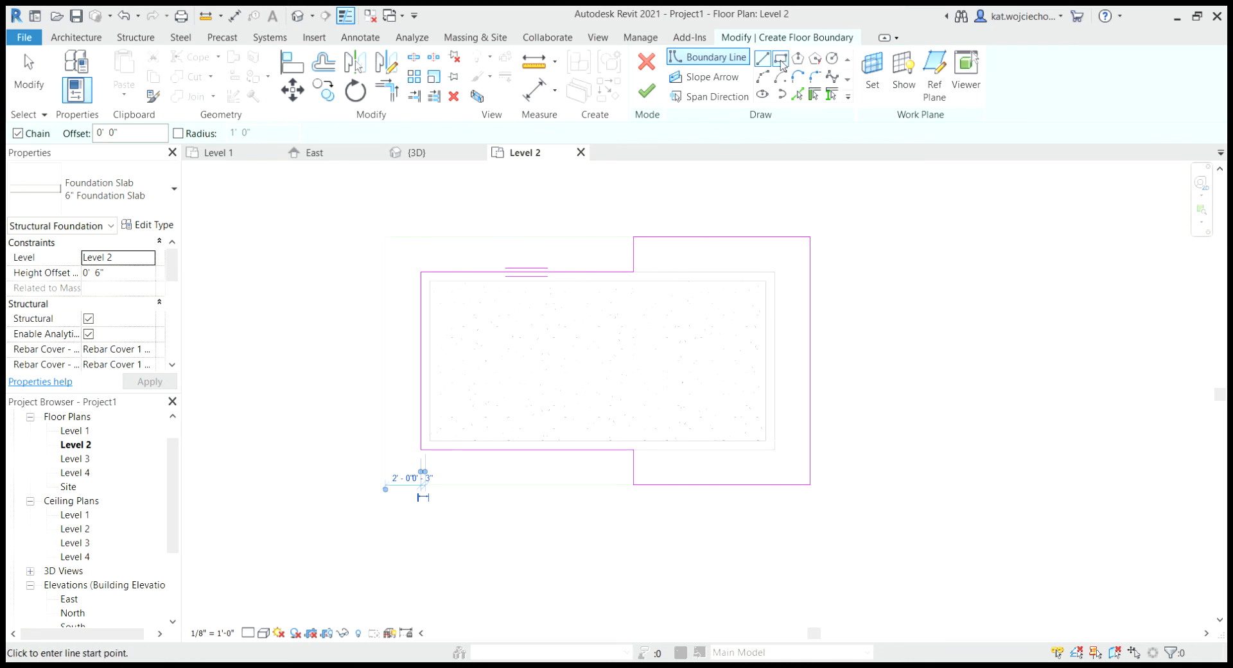
{"action": "left_click", "coordinate": [781, 62]}
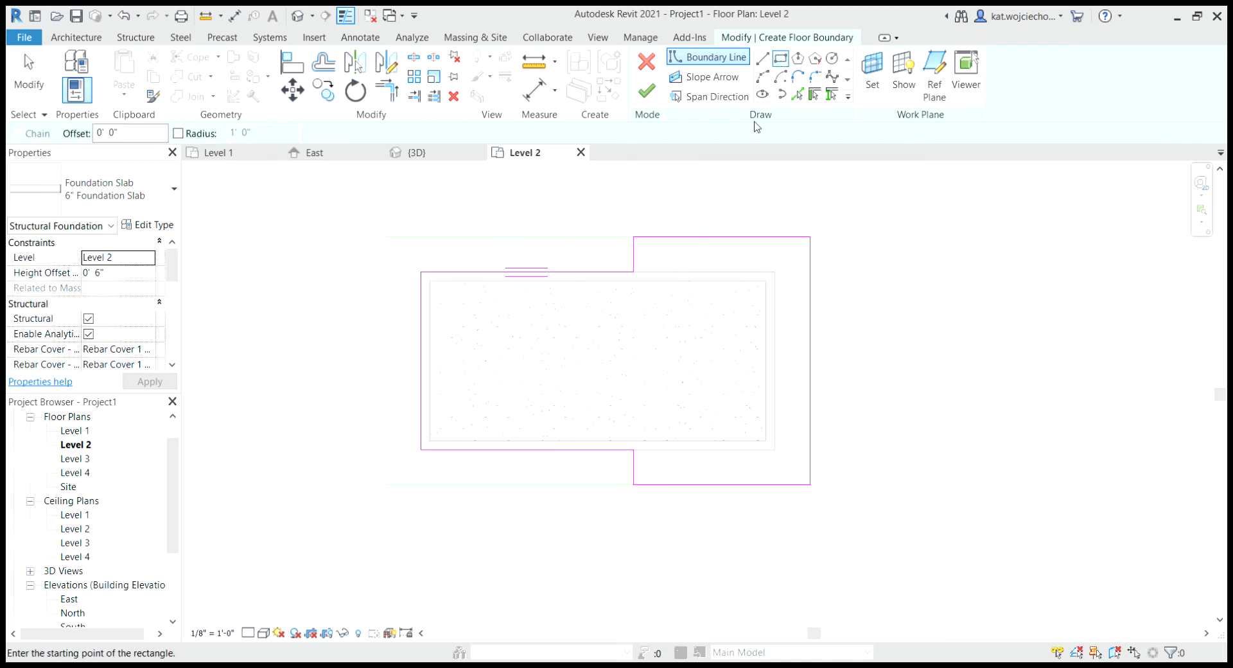
{"action": "left_click", "coordinate": [527, 286]}
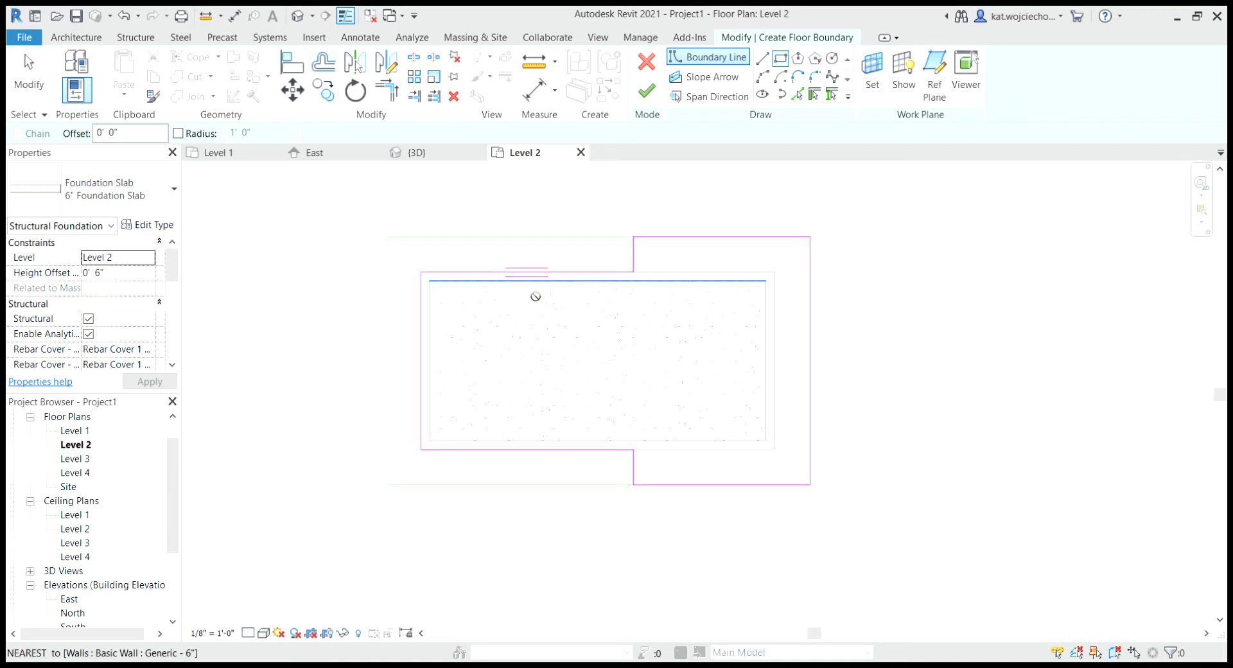
{"action": "left_click", "coordinate": [583, 441]}
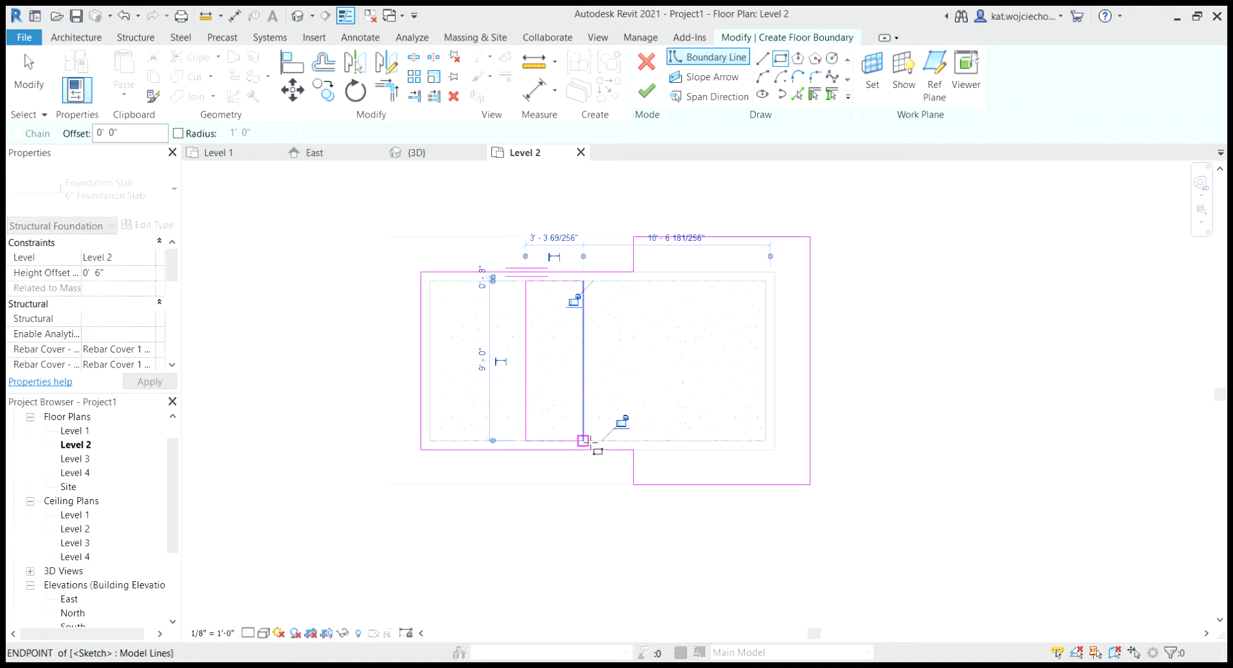
{"action": "left_click", "coordinate": [561, 246]}
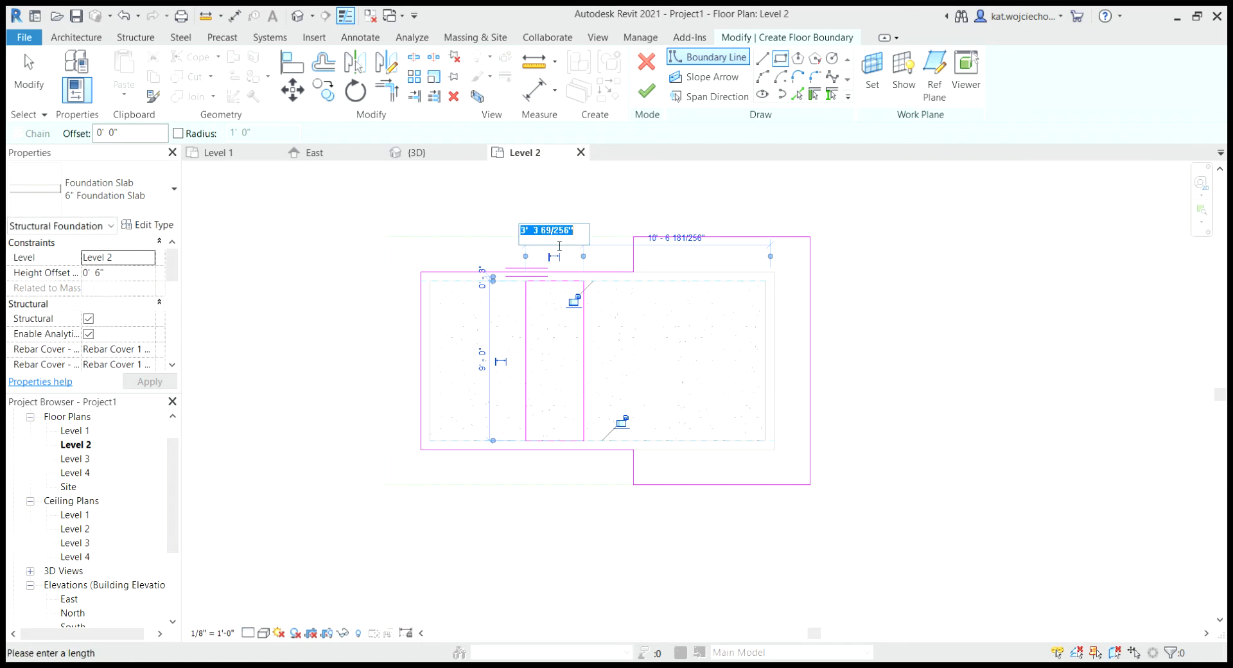
{"action": "type", "text": "4"}
{"action": "key", "text": "Return"}
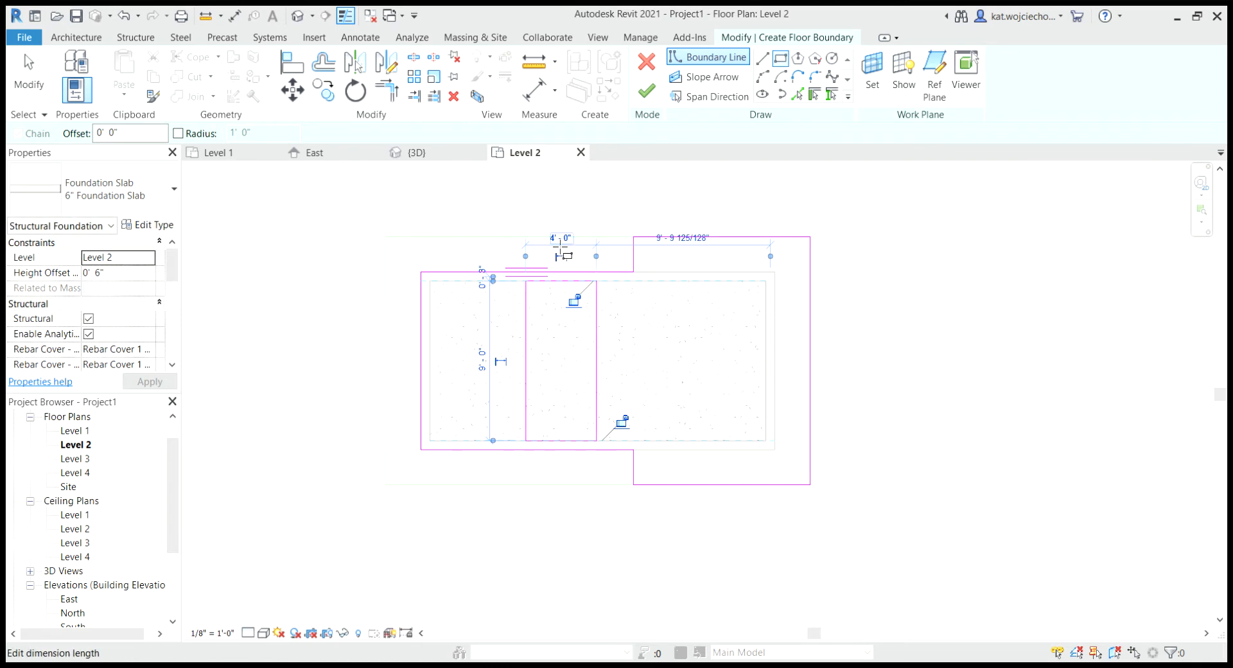
Step: Finish the Level 2 slab sketch and check the opening in the 3D view
{"action": "key", "text": "Escape"}
{"action": "key", "text": "Escape"}
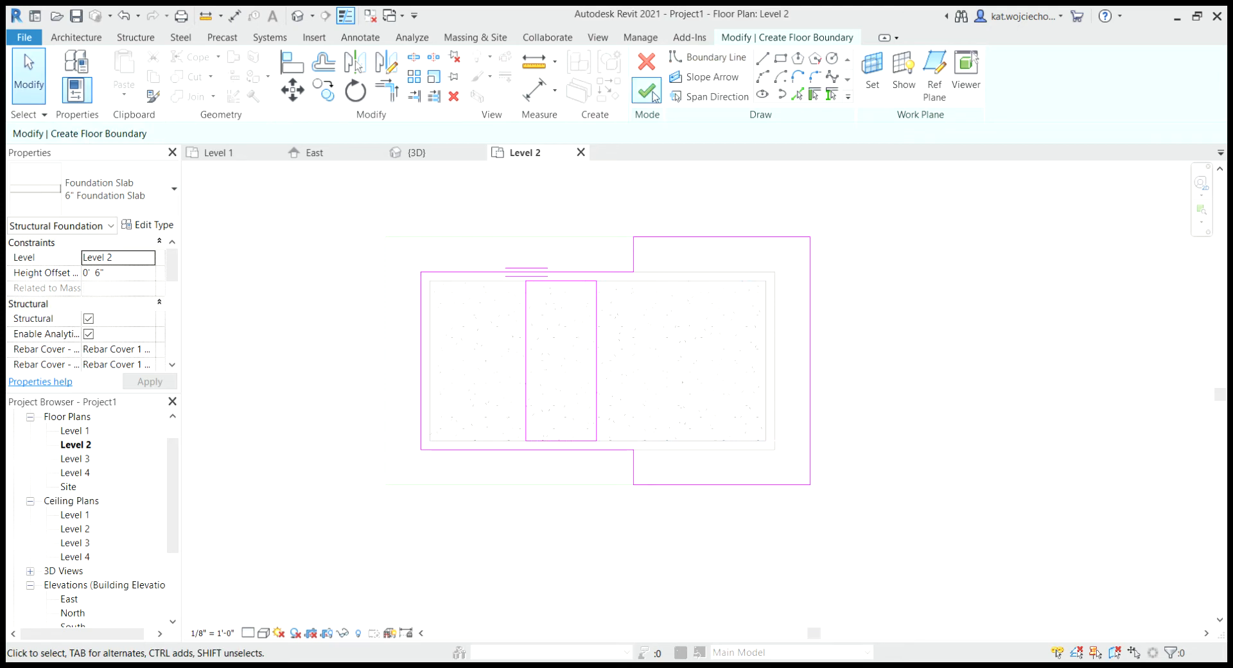
{"action": "left_click", "coordinate": [647, 91]}
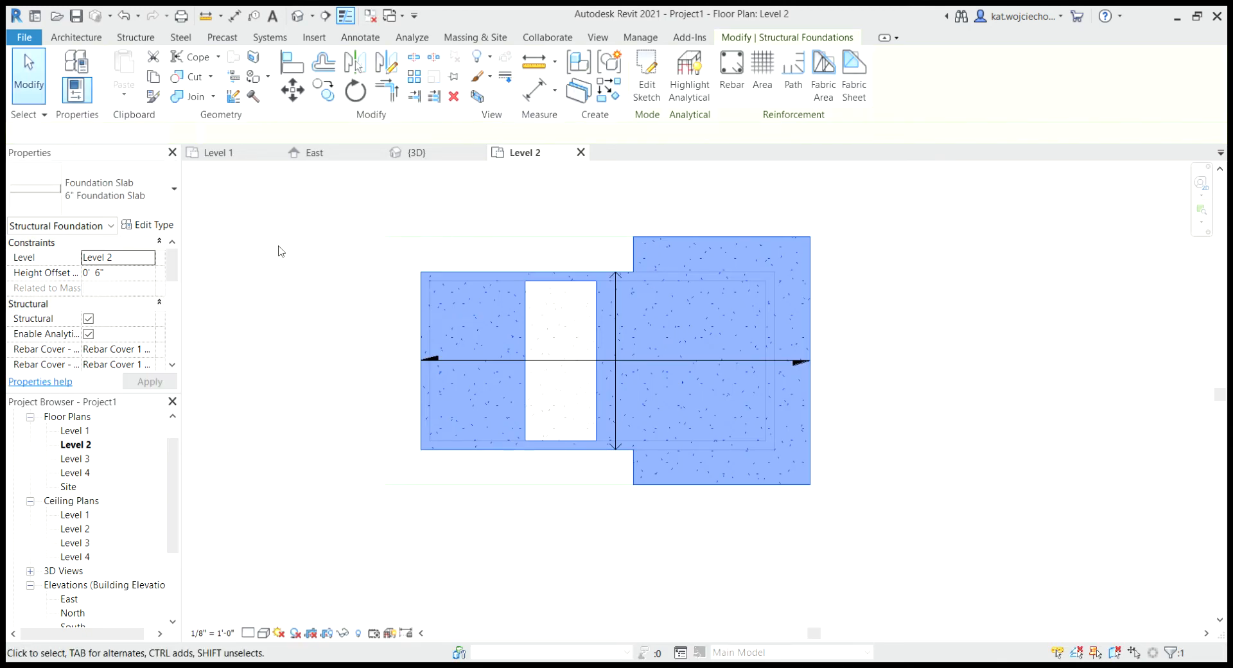
{"action": "left_click", "coordinate": [275, 250]}
{"action": "scroll", "coordinate": [275, 249], "scroll_direction": "down", "scroll_amount": 2}
{"action": "left_click", "coordinate": [411, 152]}
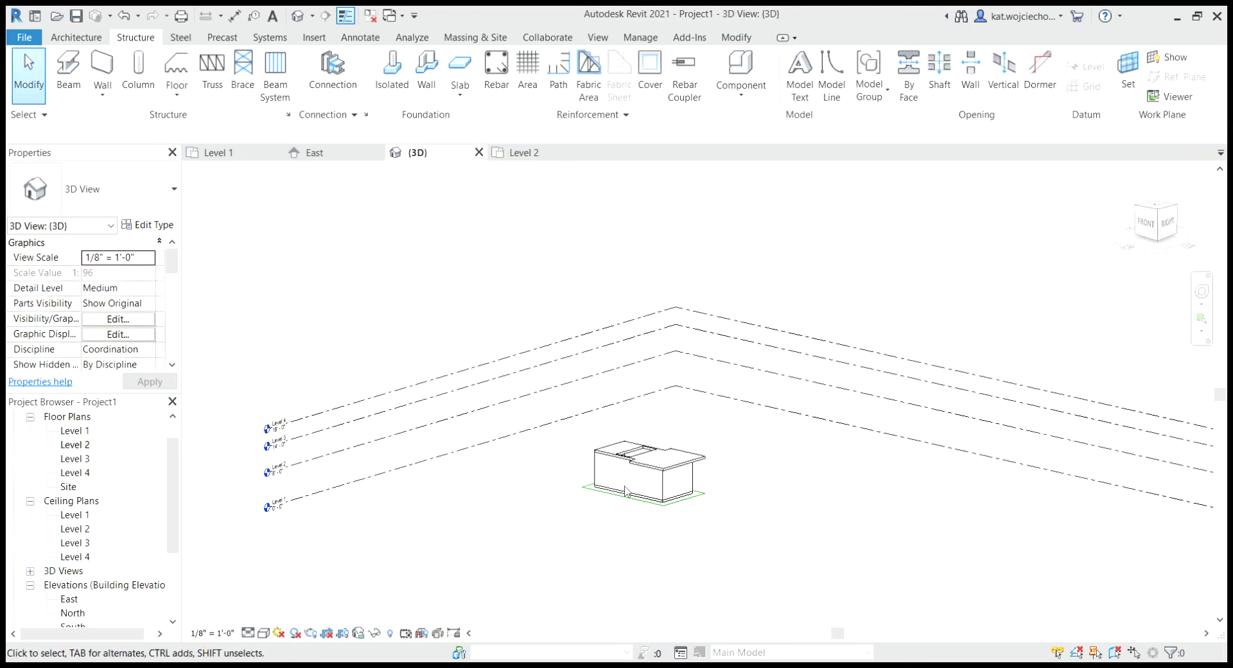
{"action": "mouse_move", "coordinate": [795, 518]}
{"action": "middle_mouse_down", "text": "shift"}
{"action": "mouse_move", "coordinate": [729, 520]}
{"action": "mouse_move", "coordinate": [718, 476]}
{"action": "mouse_move", "coordinate": [645, 545]}
{"action": "mouse_move", "coordinate": [634, 587]}
{"action": "mouse_move", "coordinate": [823, 514]}
{"action": "mouse_move", "coordinate": [778, 528]}
{"action": "mouse_move", "coordinate": [966, 489]}
{"action": "mouse_move", "coordinate": [991, 352]}
{"action": "mouse_move", "coordinate": [636, 417]}
{"action": "mouse_move", "coordinate": [725, 395]}
{"action": "middle_mouse_up", "text": "shift"}
{"action": "scroll", "coordinate": [635, 419], "scroll_direction": "up", "scroll_amount": 2}
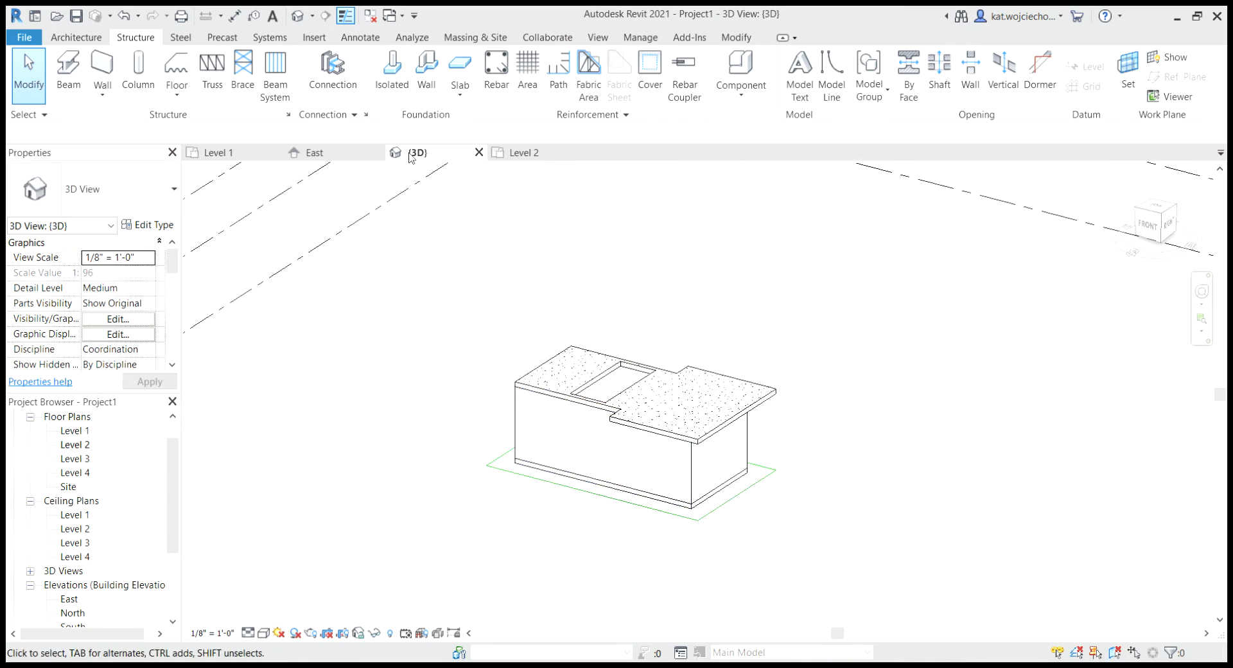
Step: On the Level 2 plan, draw Generic - 6" walls up to Level 3 as a rectangle from the slab's upper-left corner to its lower edge line
{"action": "left_click", "coordinate": [525, 154]}
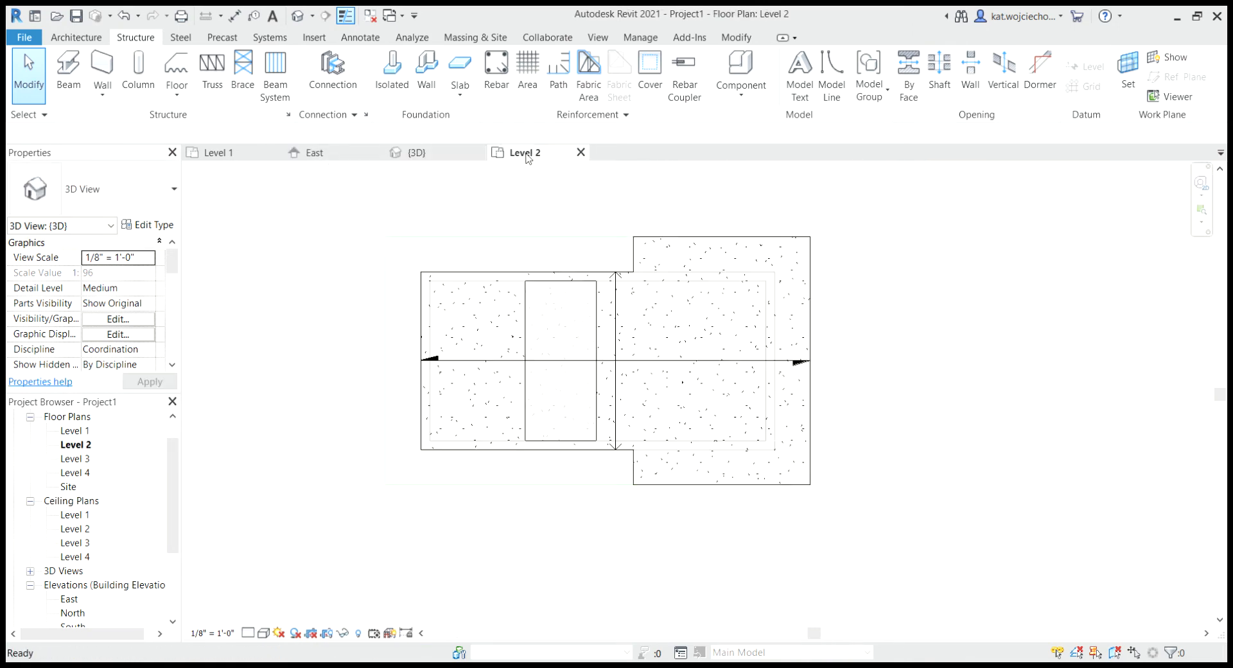
{"action": "left_click", "coordinate": [78, 38]}
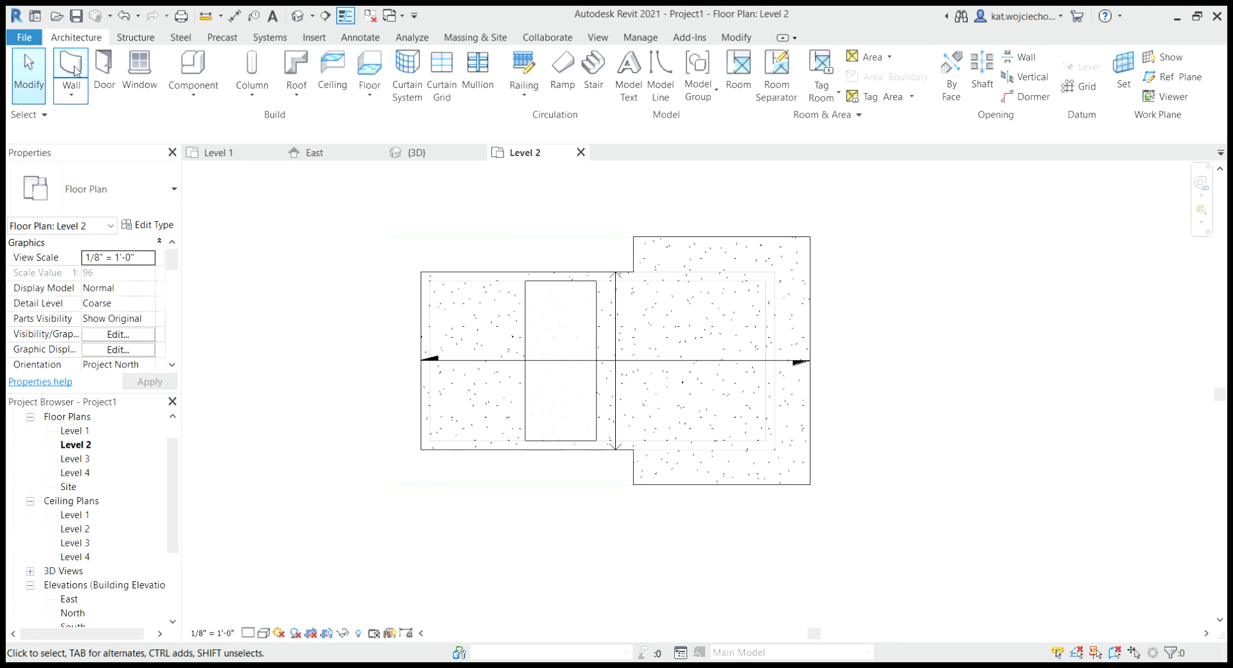
{"action": "left_click", "coordinate": [72, 69]}
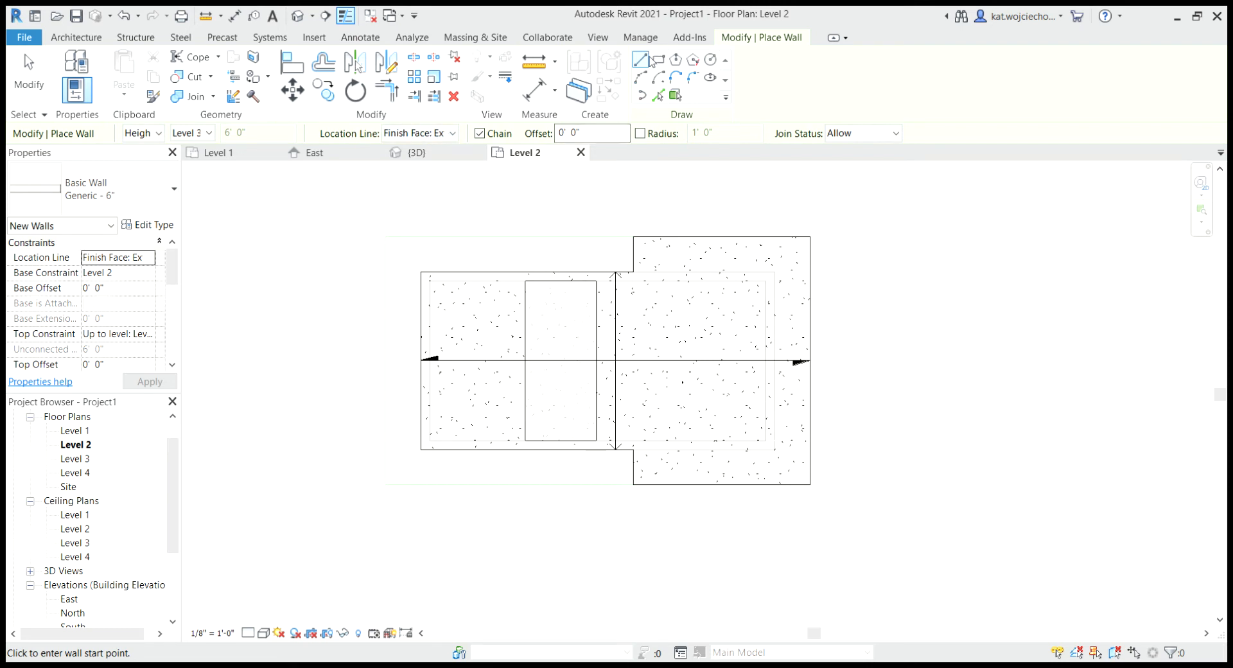
{"action": "left_click", "coordinate": [660, 61]}
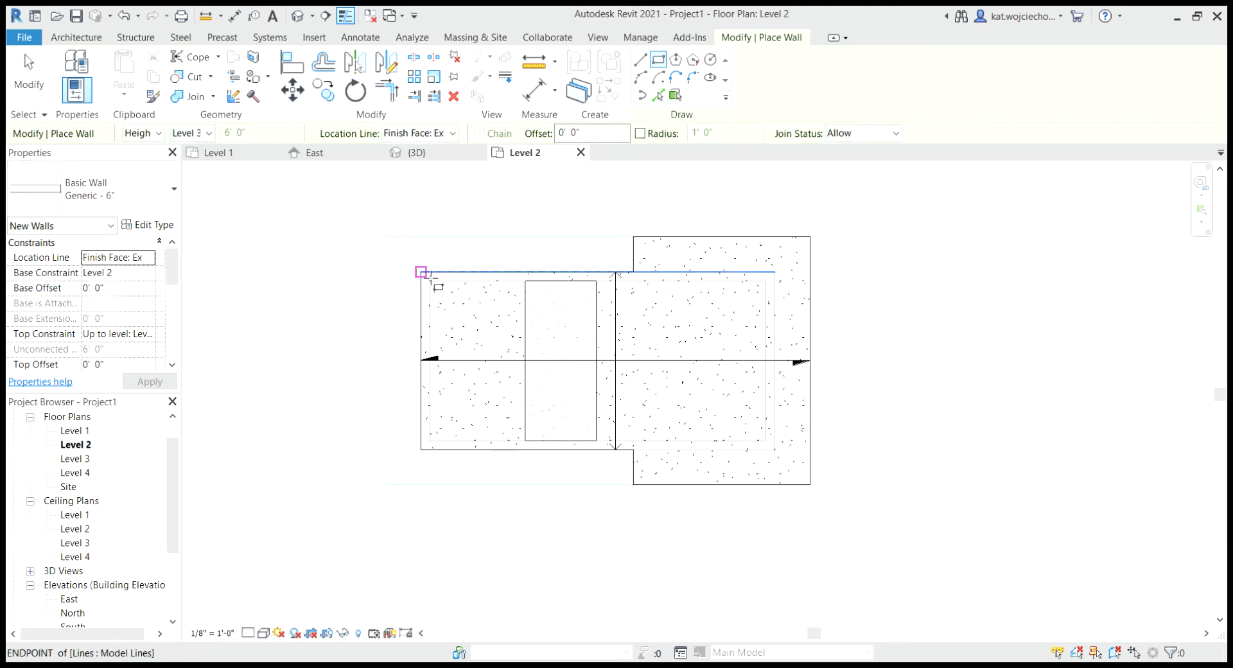
{"action": "left_click", "coordinate": [420, 272]}
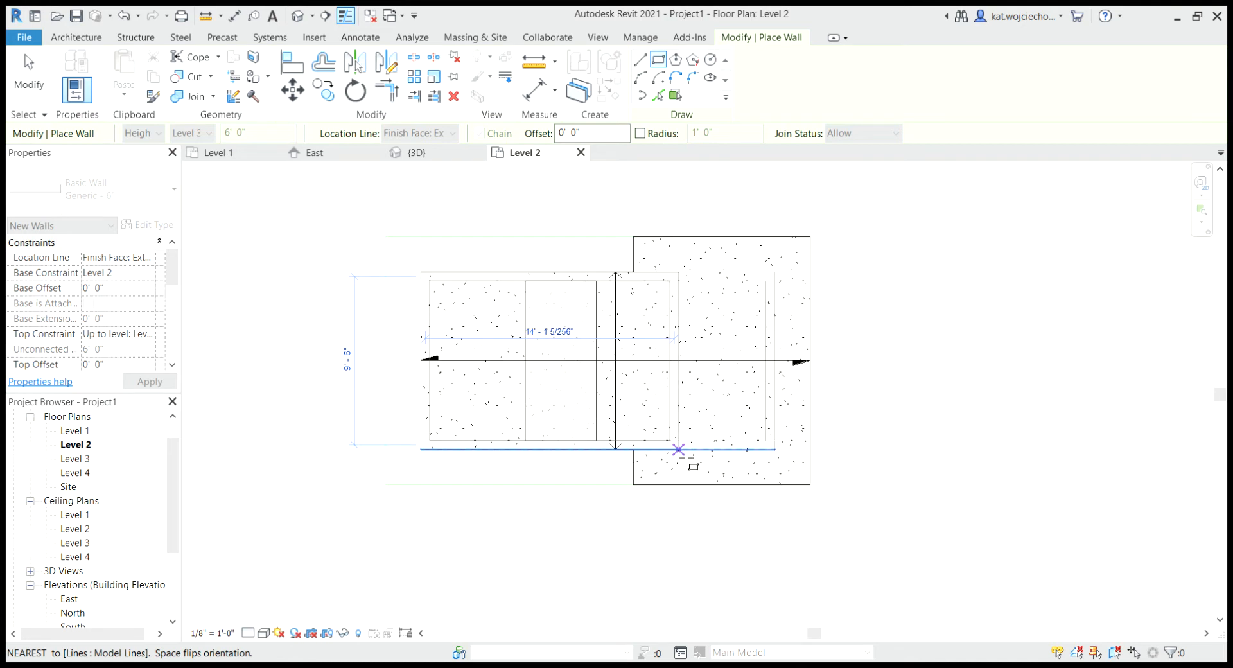
{"action": "left_click", "coordinate": [679, 450]}
Step: Set the wall rectangle's length to 14', finish the wall command and check the walls in the 3D view and East elevation
{"action": "left_click", "coordinate": [565, 499]}
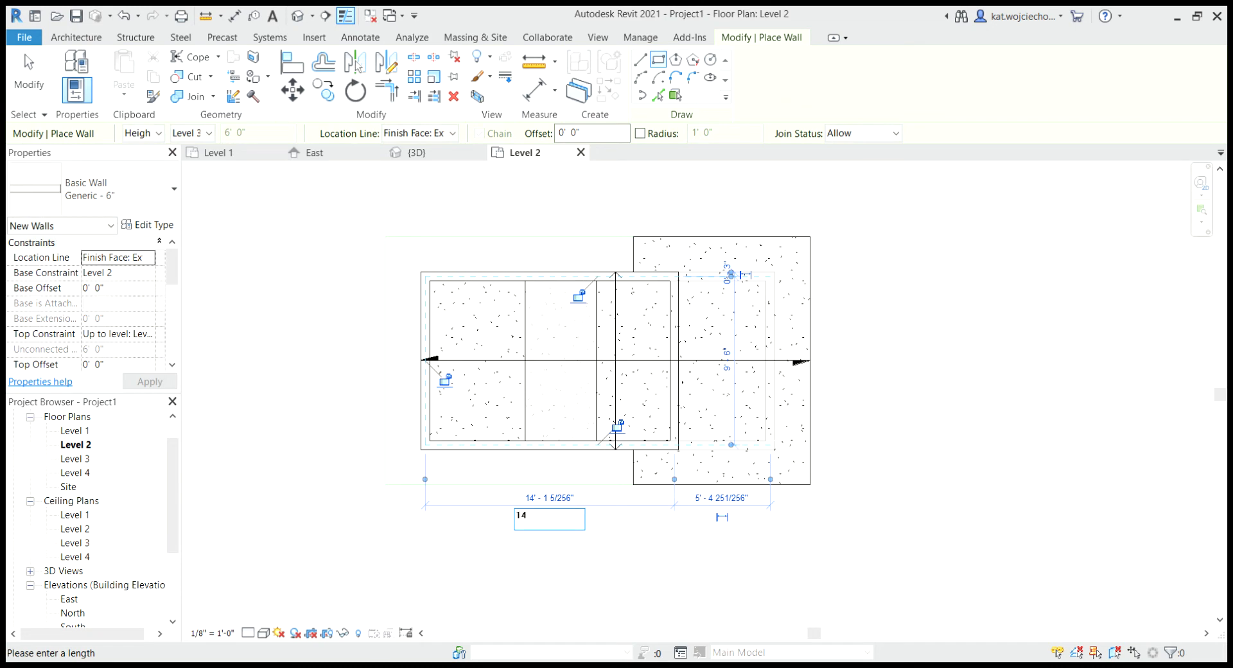
{"action": "type", "text": "14"}
{"action": "key", "text": "Return"}
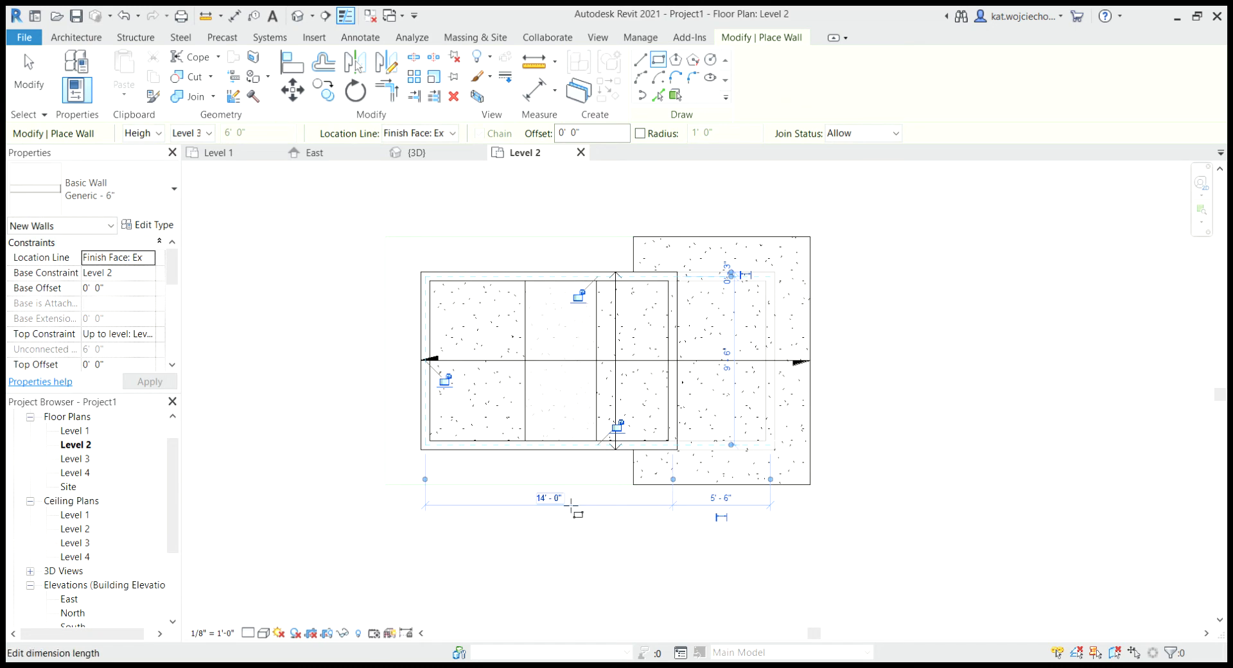
{"action": "left_click", "coordinate": [32, 80]}
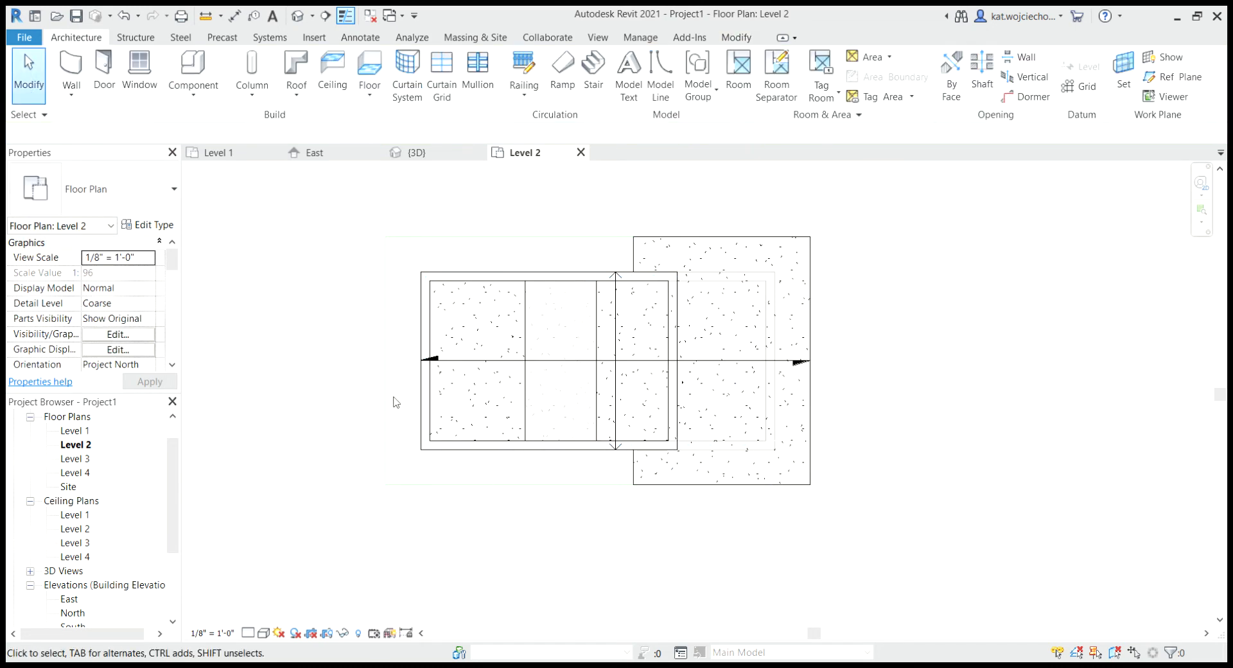
{"action": "left_click", "coordinate": [417, 153]}
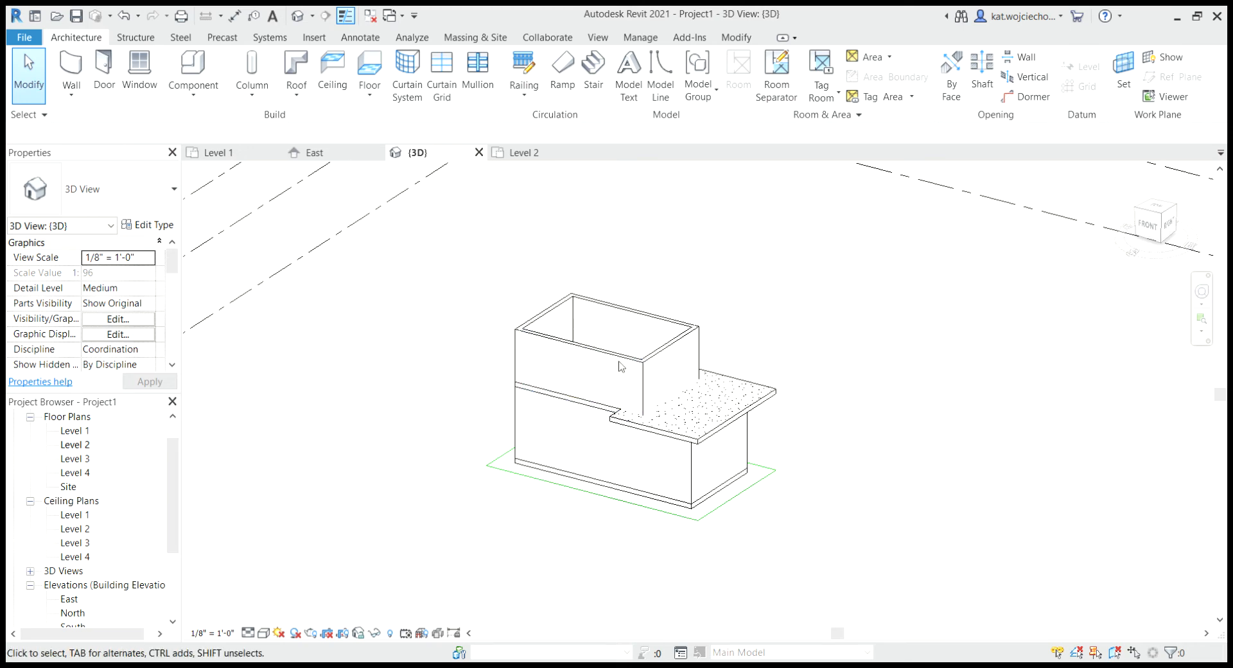
{"action": "left_click", "coordinate": [305, 155]}
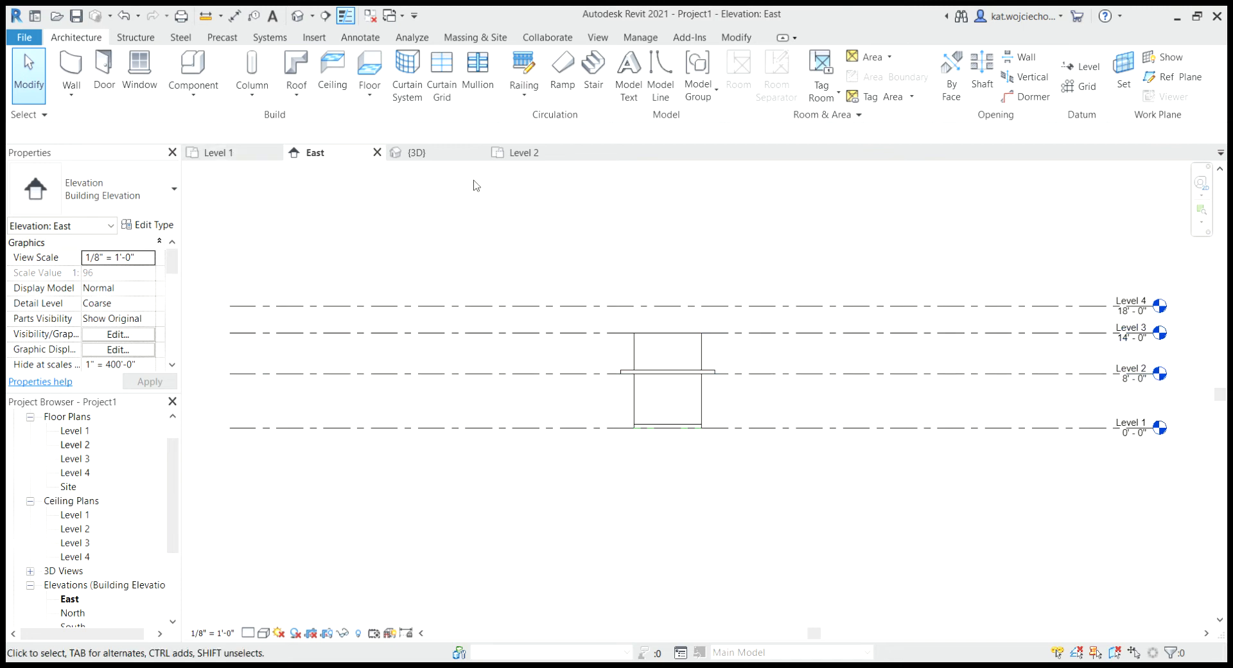
Step: Start a Handrail - Rectangular railing path on the Level 2 plan that follows picked lines with a 1" offset
{"action": "left_click", "coordinate": [524, 153]}
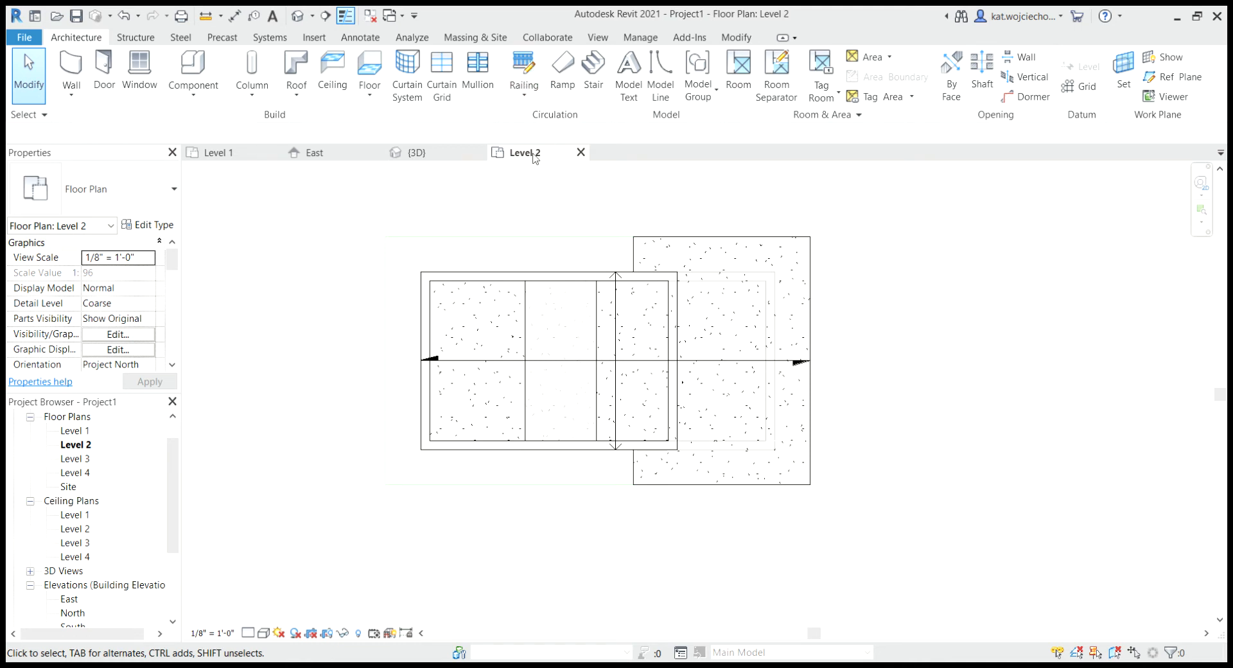
{"action": "left_click", "coordinate": [530, 71]}
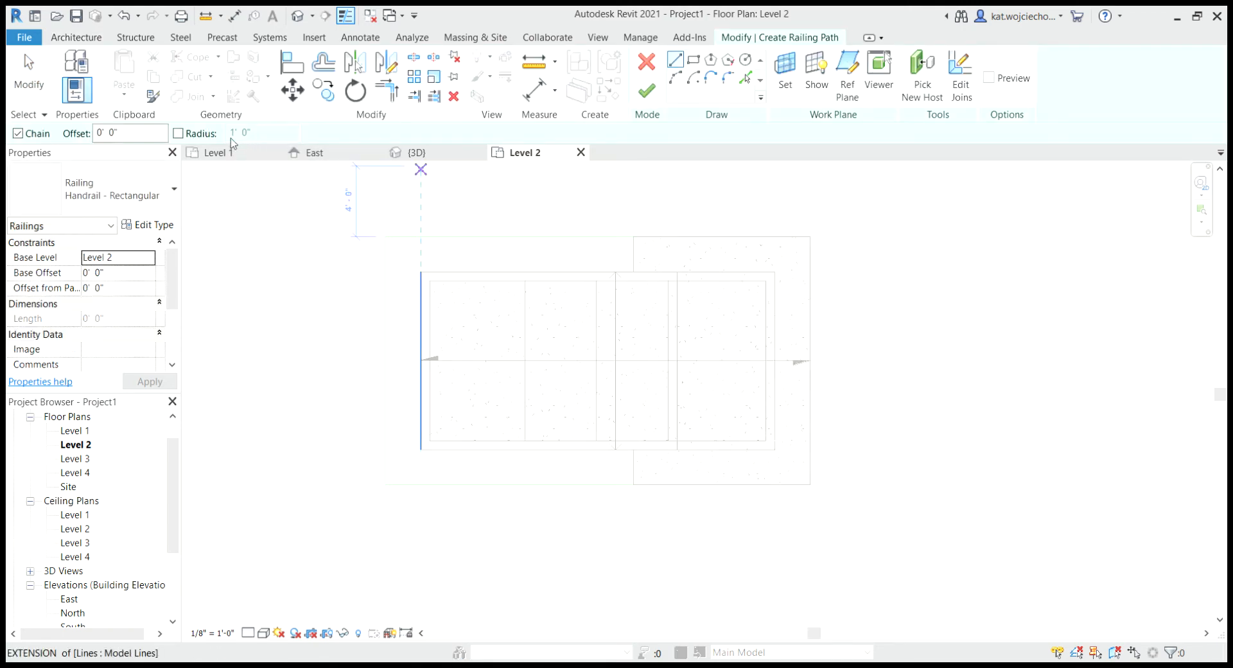
{"action": "left_click", "coordinate": [106, 136]}
{"action": "key", "text": "BackSpace"}
{"action": "type", "text": "1"}
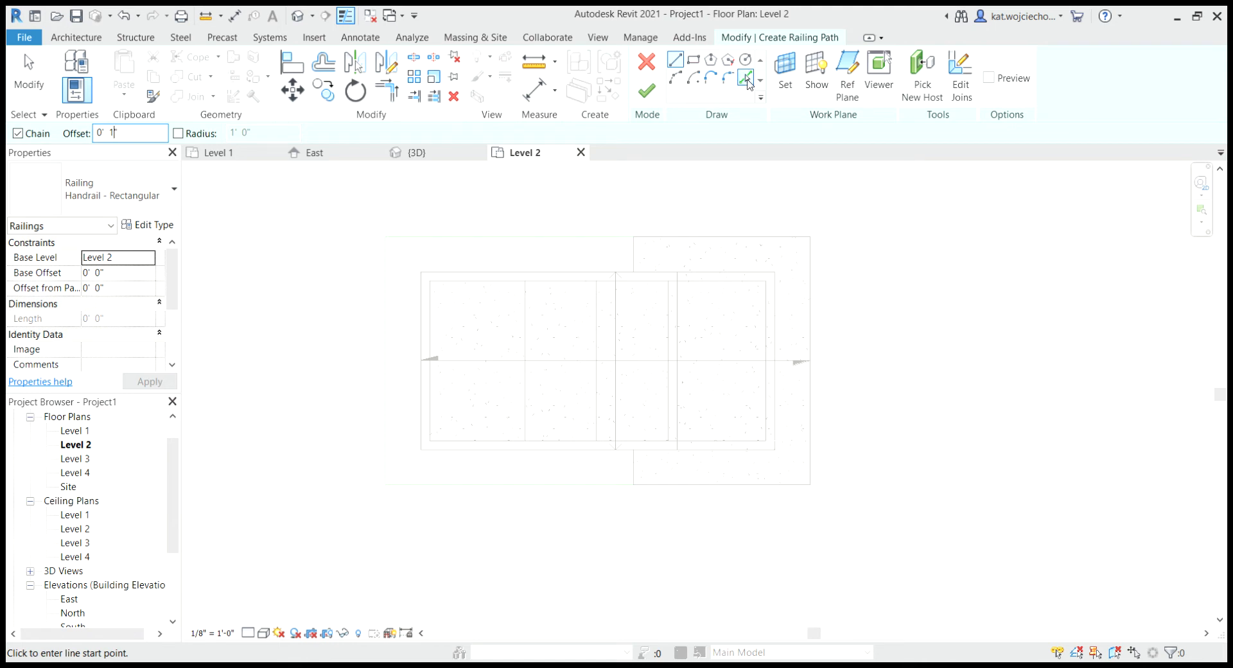
{"action": "left_click", "coordinate": [747, 80]}
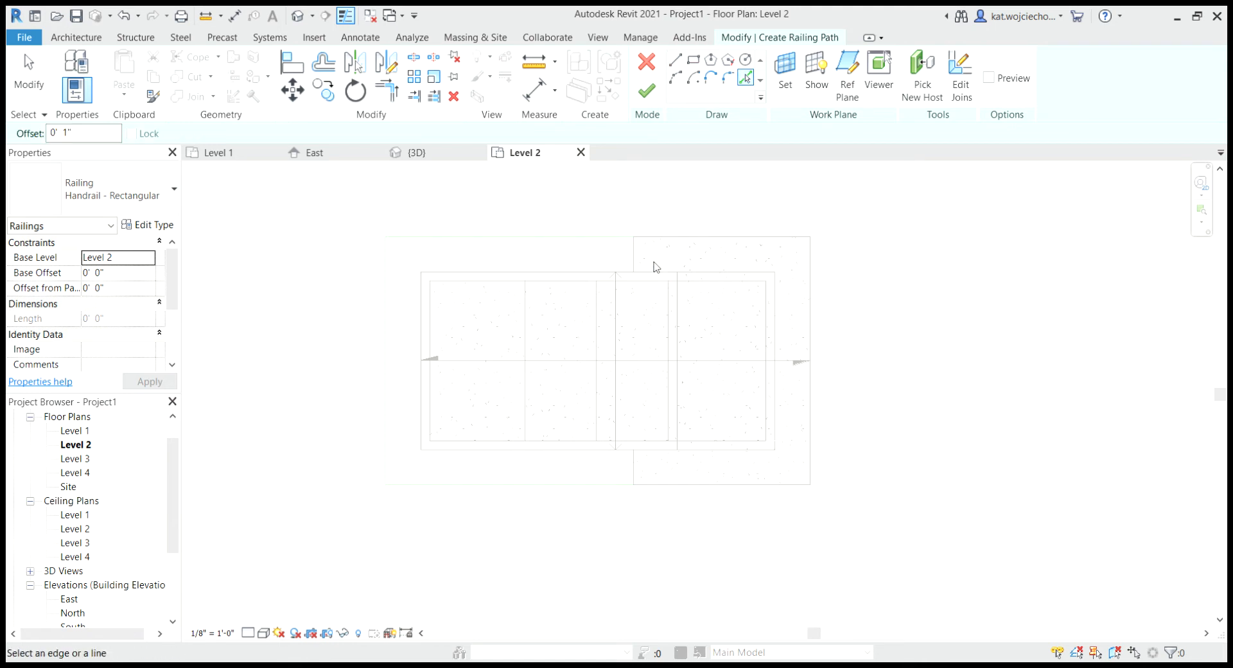
Step: Pick the five exposed outer edges of the extended Level 2 slab as the railing path, offset inward, and finish the railing
{"action": "scroll", "coordinate": [656, 266], "scroll_direction": "up", "scroll_amount": 3}
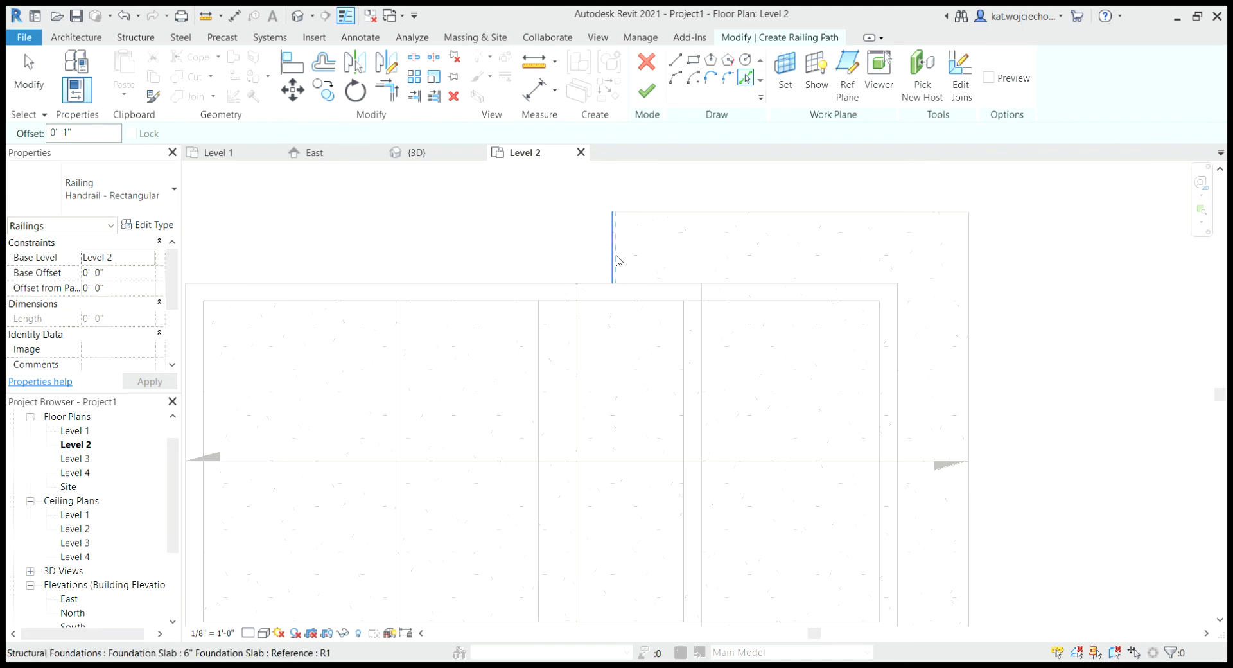
{"action": "left_click", "coordinate": [614, 261]}
{"action": "left_click", "coordinate": [648, 214]}
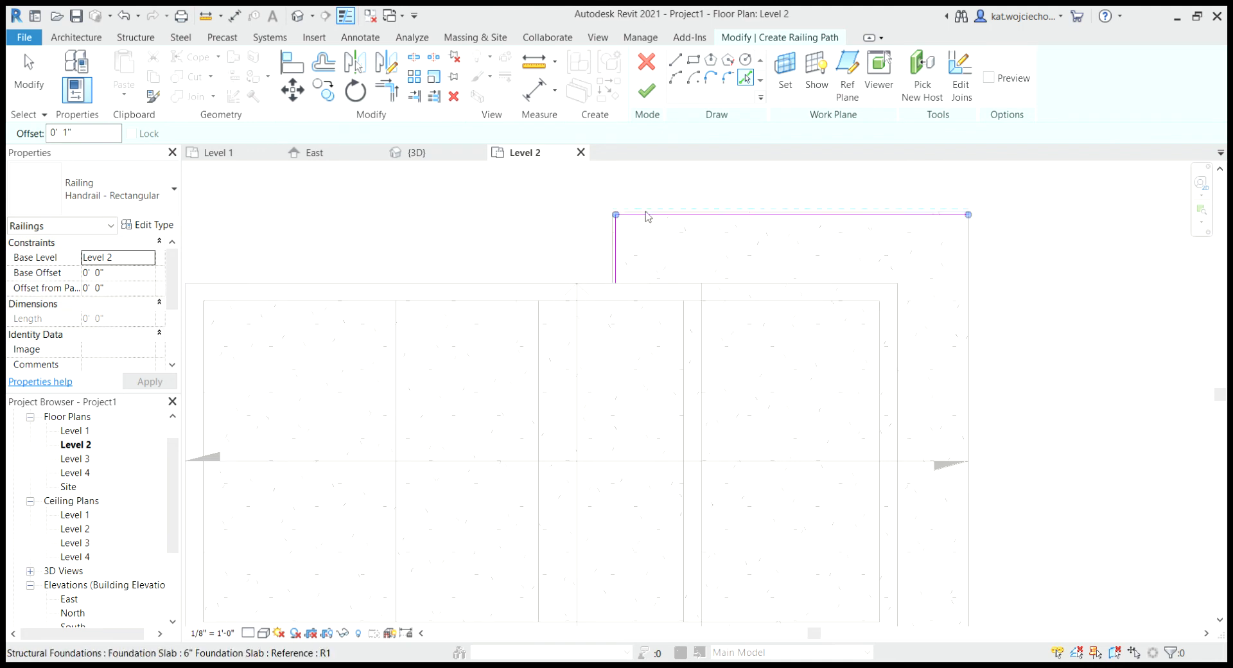
{"action": "left_click", "coordinate": [969, 282]}
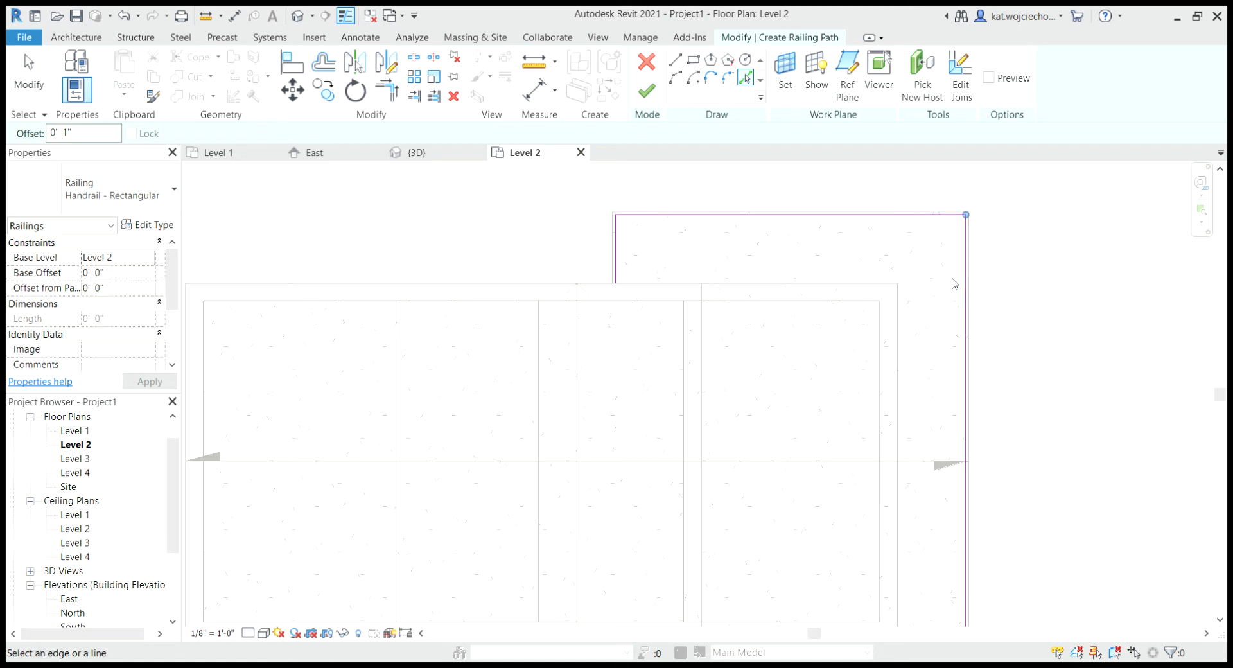
{"action": "scroll", "coordinate": [942, 286], "scroll_direction": "down", "scroll_amount": 2}
{"action": "middle_click_drag", "start_coordinate": [937, 379], "coordinate": [888, 222]}
{"action": "left_click", "coordinate": [826, 405]}
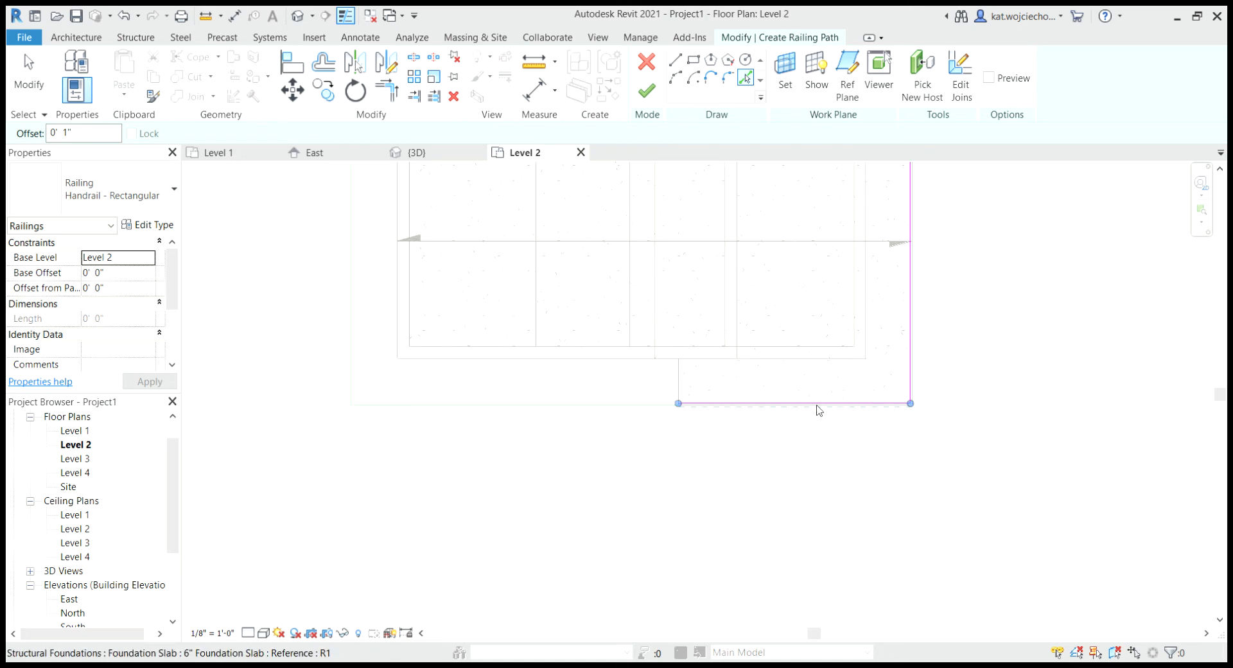
{"action": "left_click", "coordinate": [683, 392]}
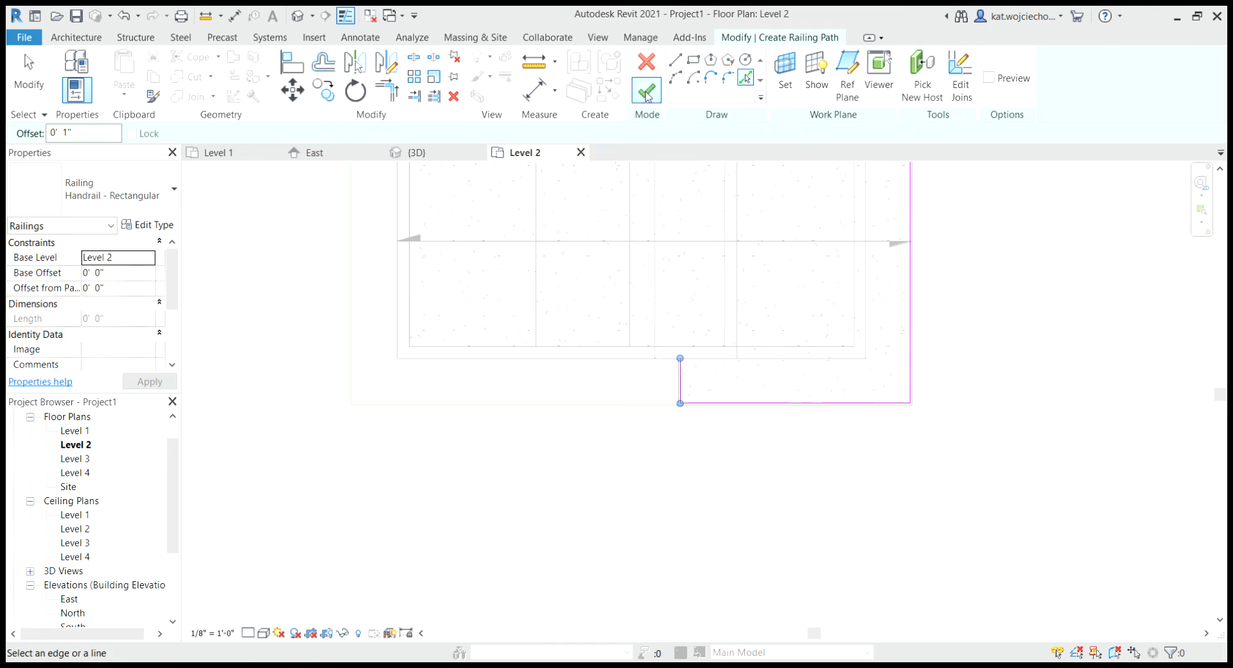
{"action": "left_click", "coordinate": [647, 94]}
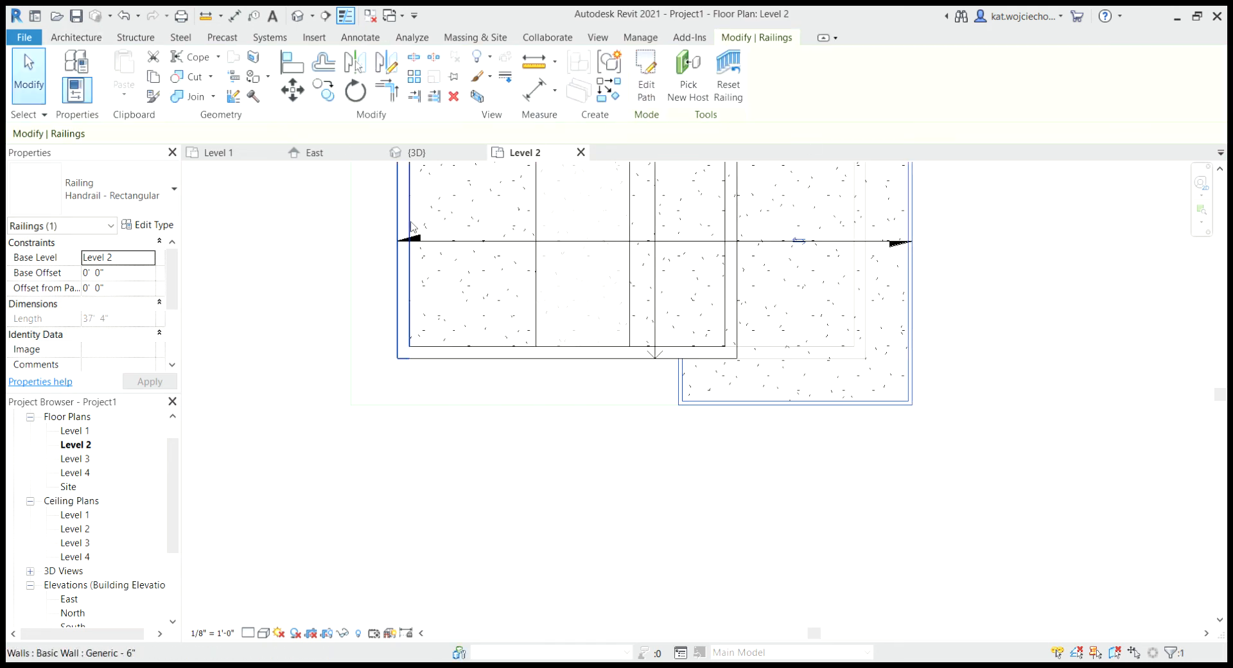
Step: Inspect the balcony railing in the 3D view from the front and open the Level 3 floor plan
{"action": "scroll", "coordinate": [571, 284], "scroll_direction": "down", "scroll_amount": 2}
{"action": "middle_click_drag", "start_coordinate": [572, 284], "coordinate": [566, 379]}
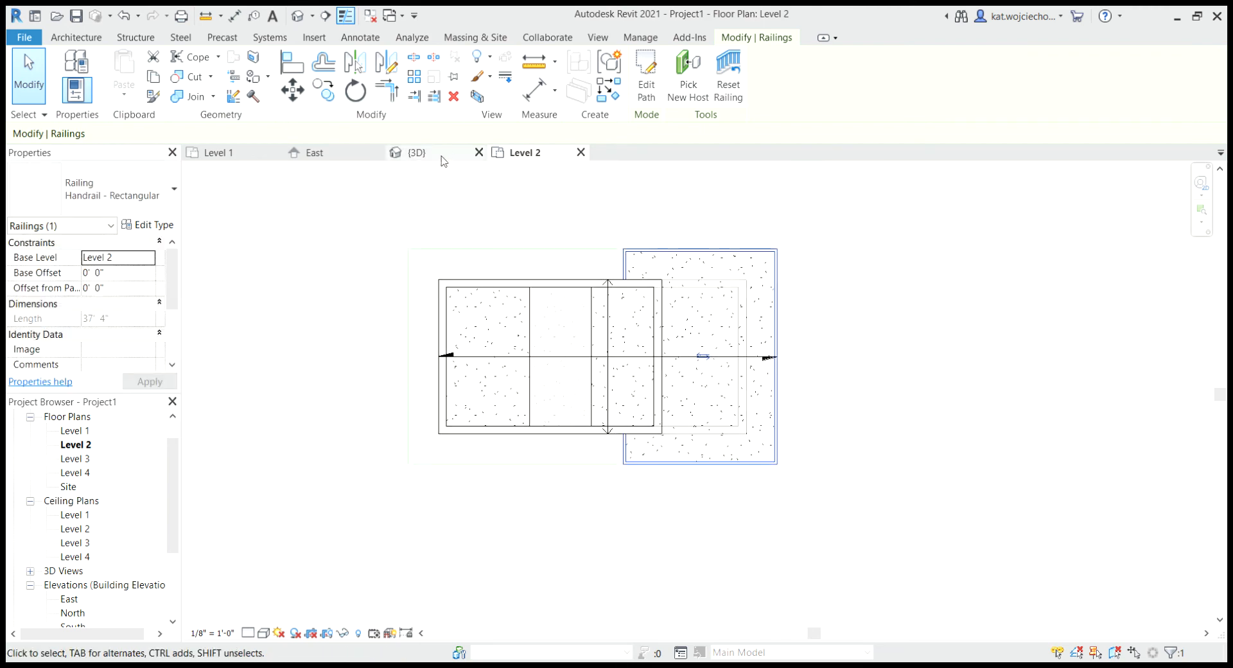
{"action": "left_click", "coordinate": [444, 161]}
{"action": "left_click", "coordinate": [841, 334]}
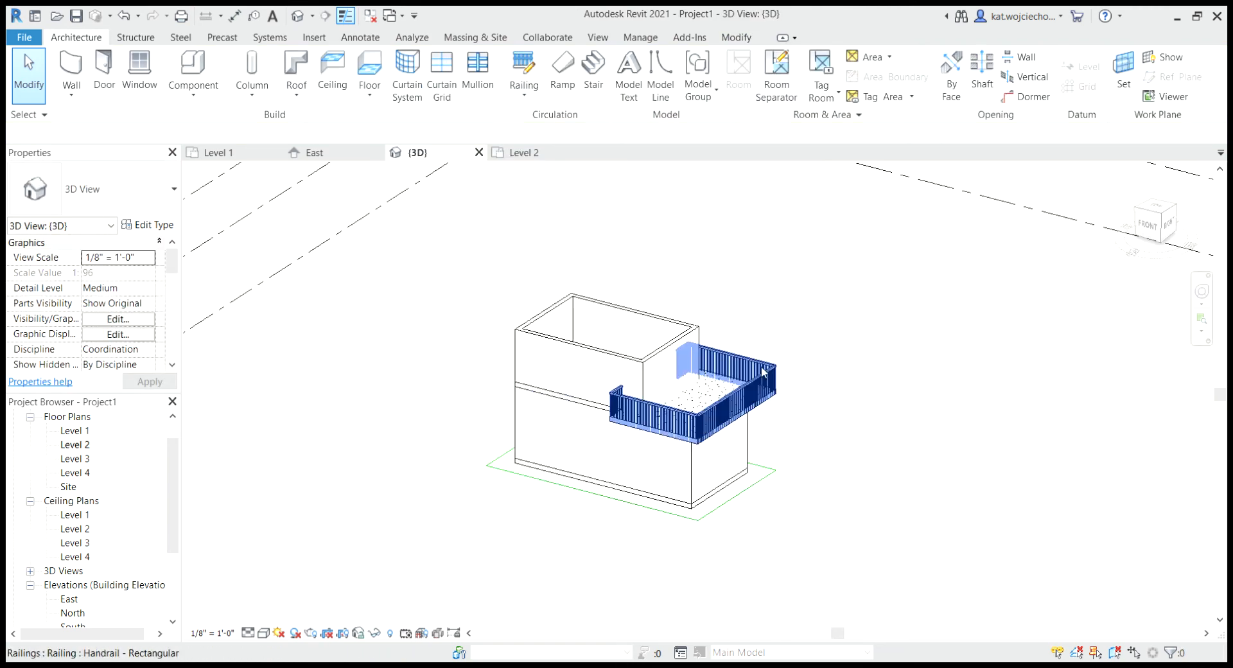
{"action": "middle_click_drag", "start_coordinate": [642, 487], "coordinate": [706, 475], "text": "shift"}
{"action": "middle_click_drag", "start_coordinate": [632, 459], "coordinate": [657, 415]}
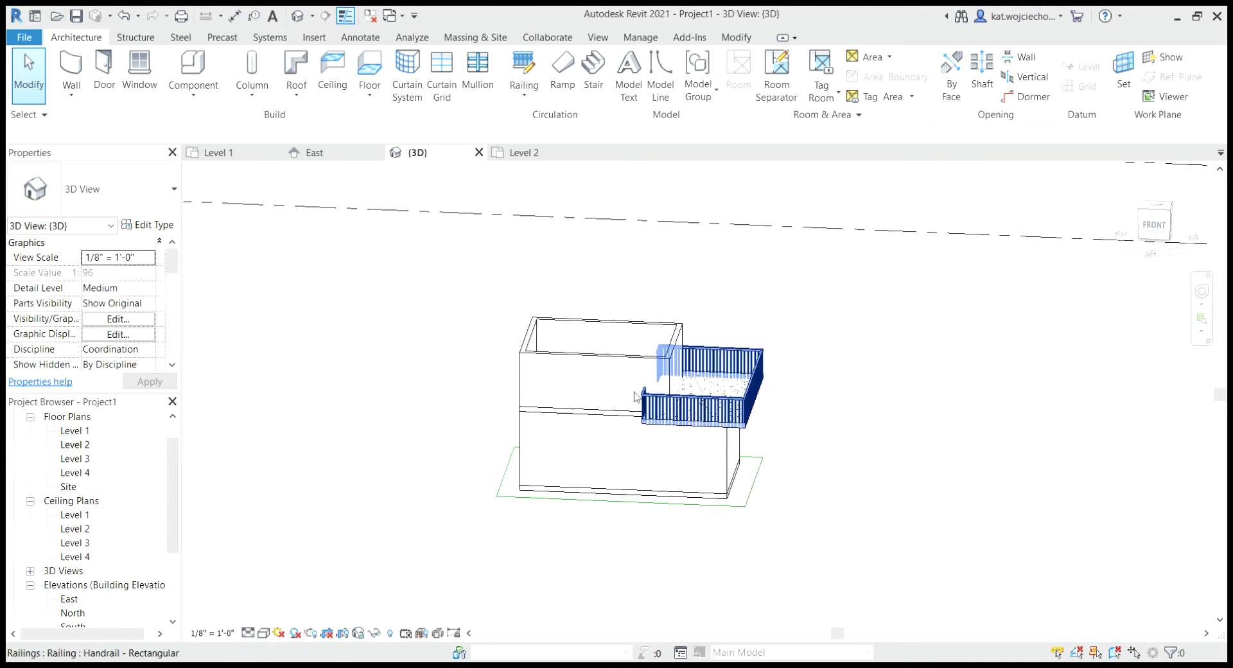
{"action": "scroll", "coordinate": [651, 397], "scroll_direction": "down", "scroll_amount": 1}
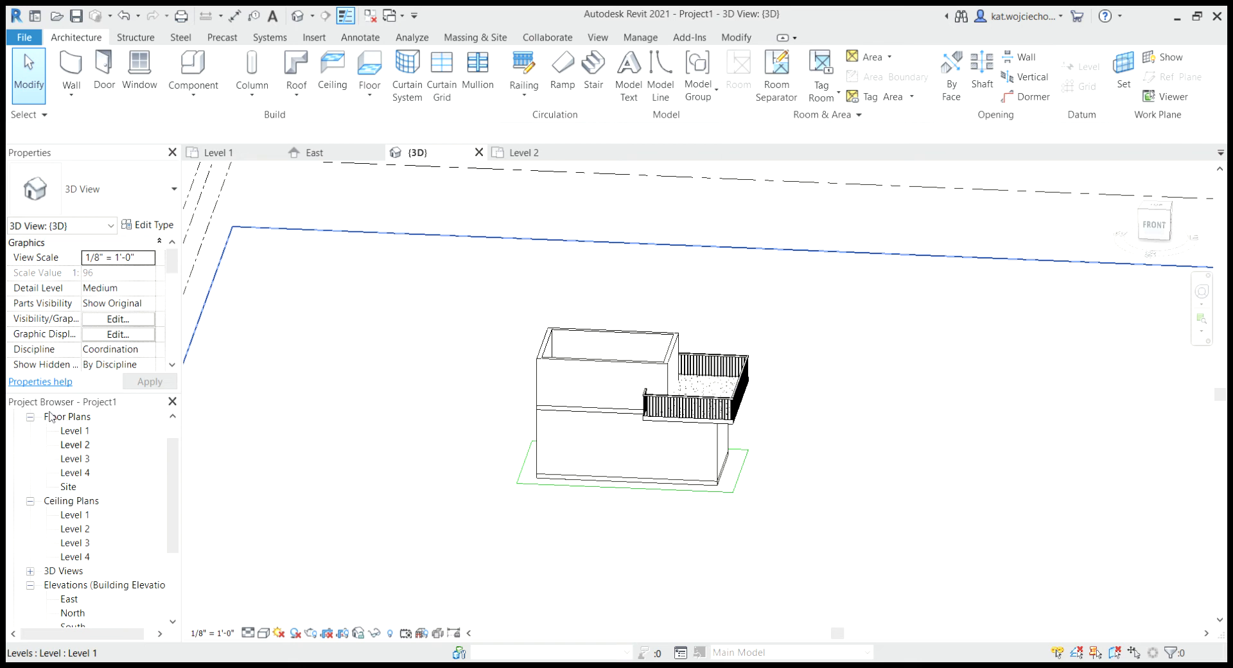
{"action": "double_click", "coordinate": [76, 460]}
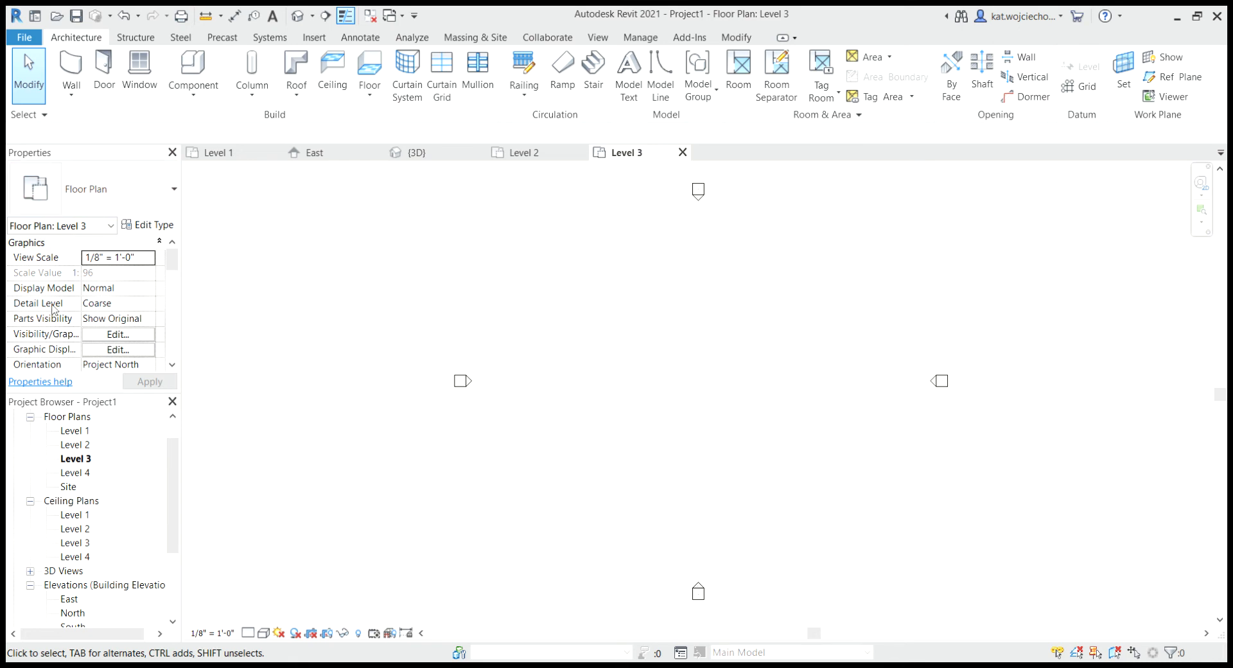
Step: Set the Level 3 plan's underlay range to base level Level 1 and top level Level 3, and apply it
{"action": "scroll", "coordinate": [112, 312], "scroll_direction": "down", "scroll_amount": 5}
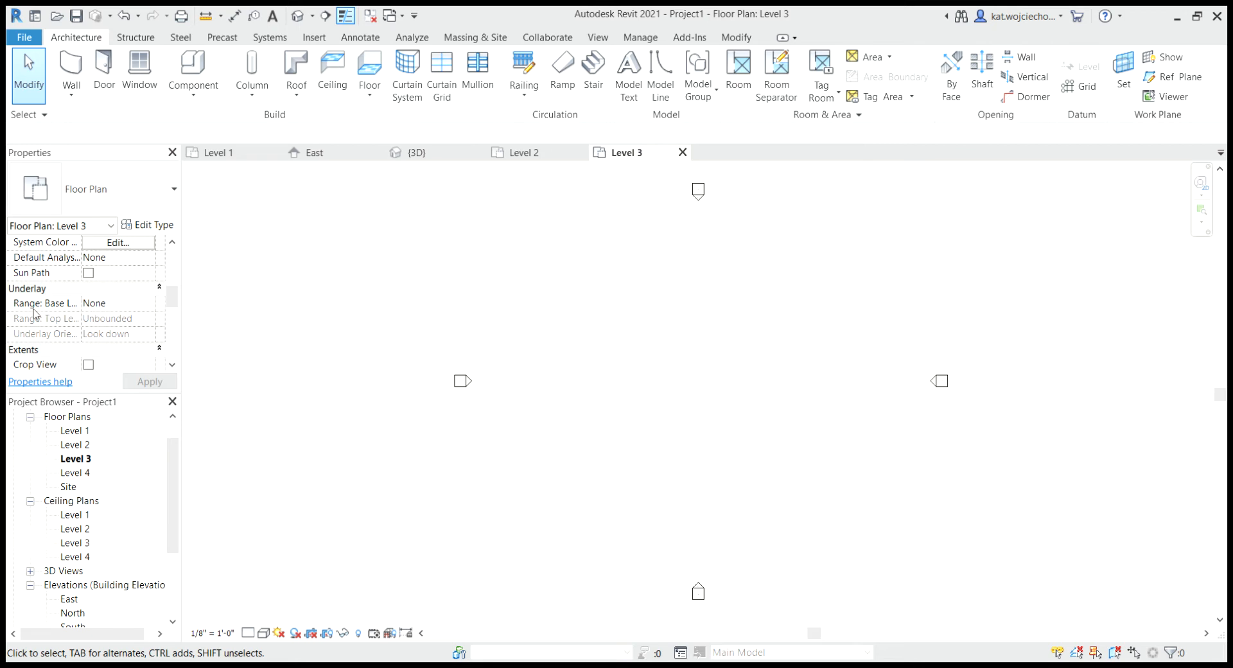
{"action": "left_click", "coordinate": [144, 308]}
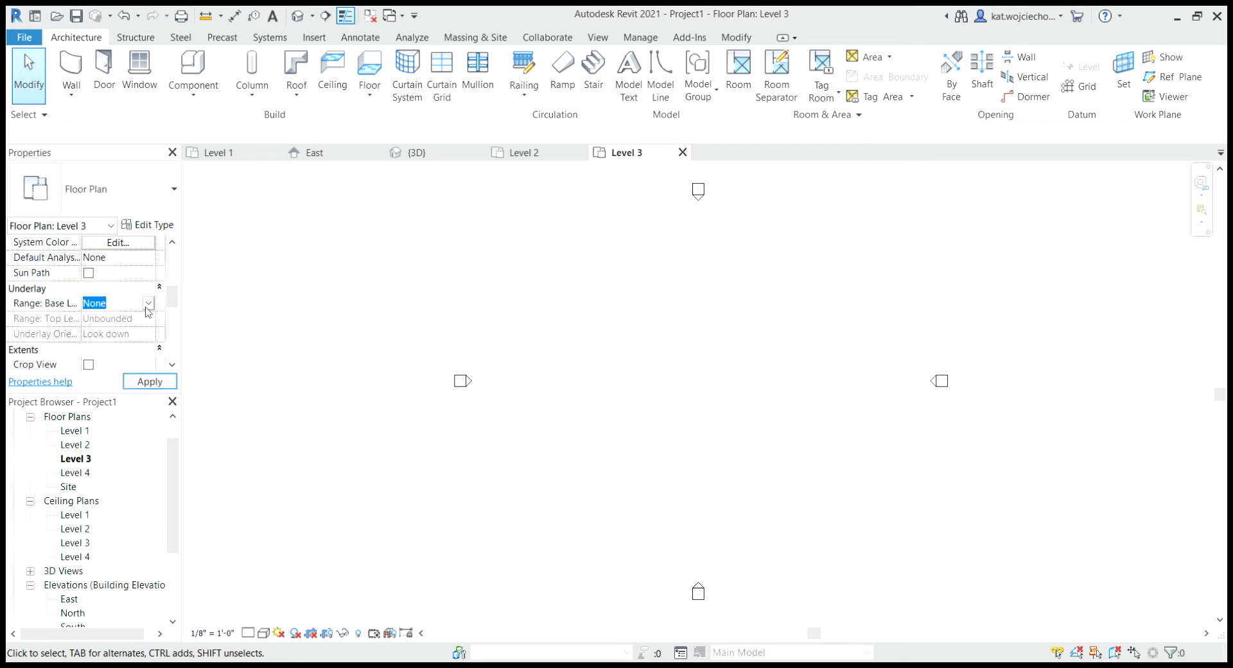
{"action": "left_click", "coordinate": [113, 336]}
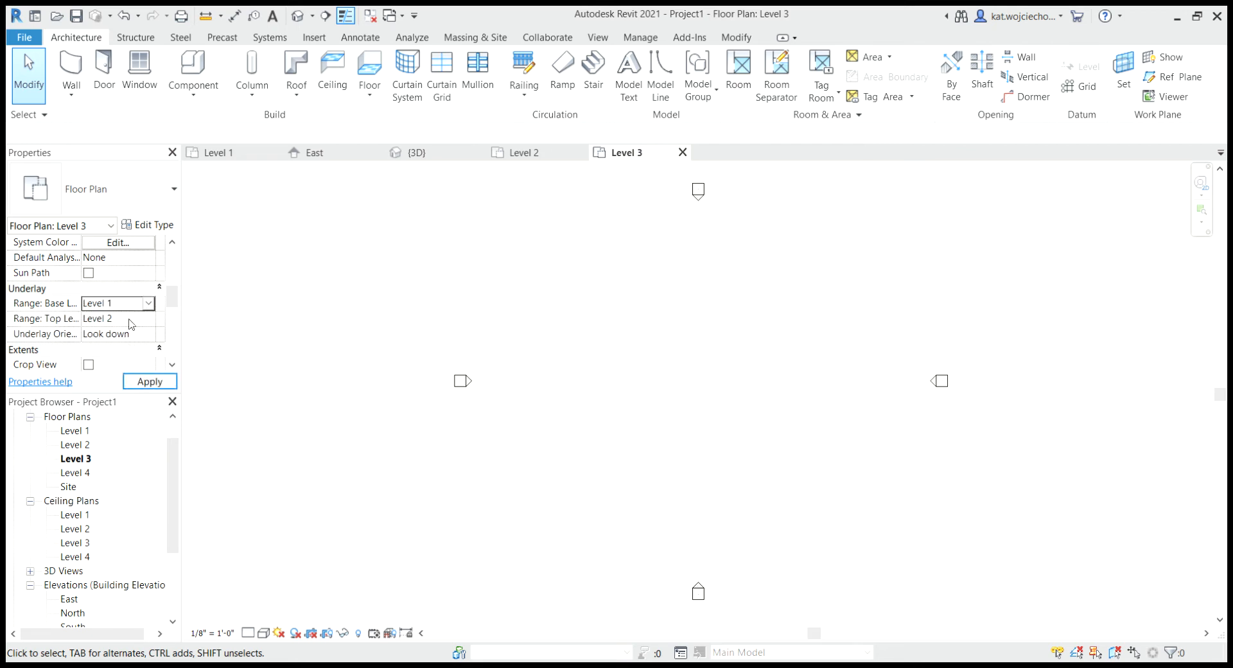
{"action": "left_click", "coordinate": [106, 319]}
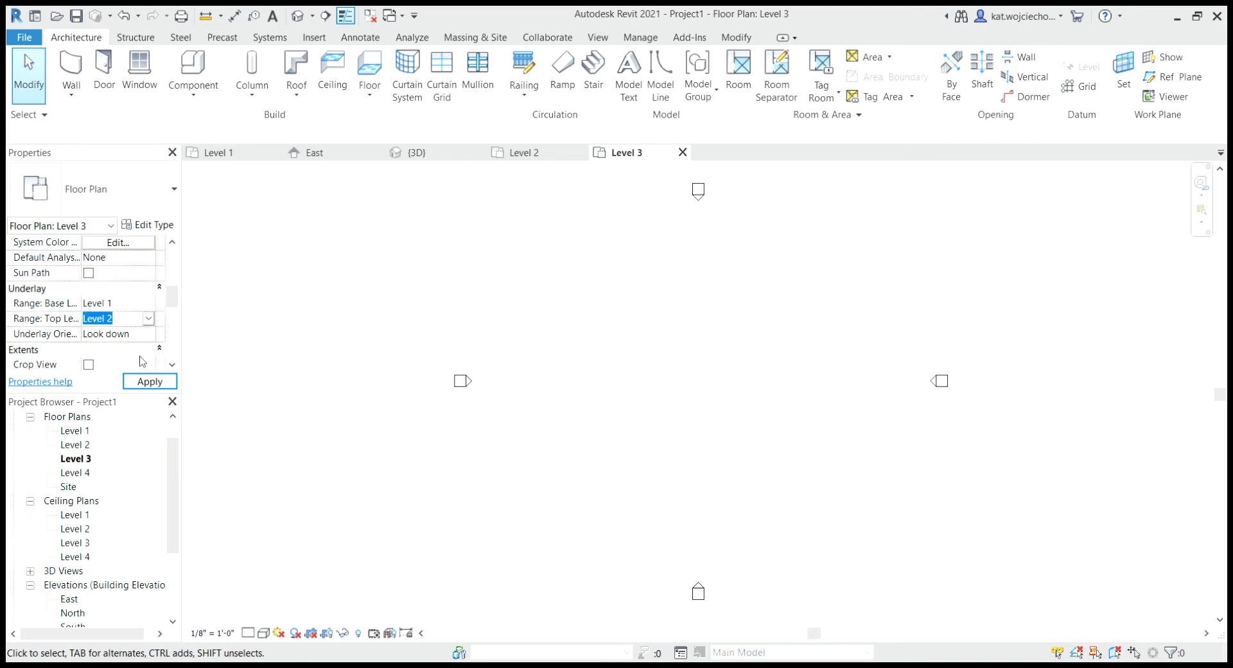
{"action": "key", "text": "Down"}
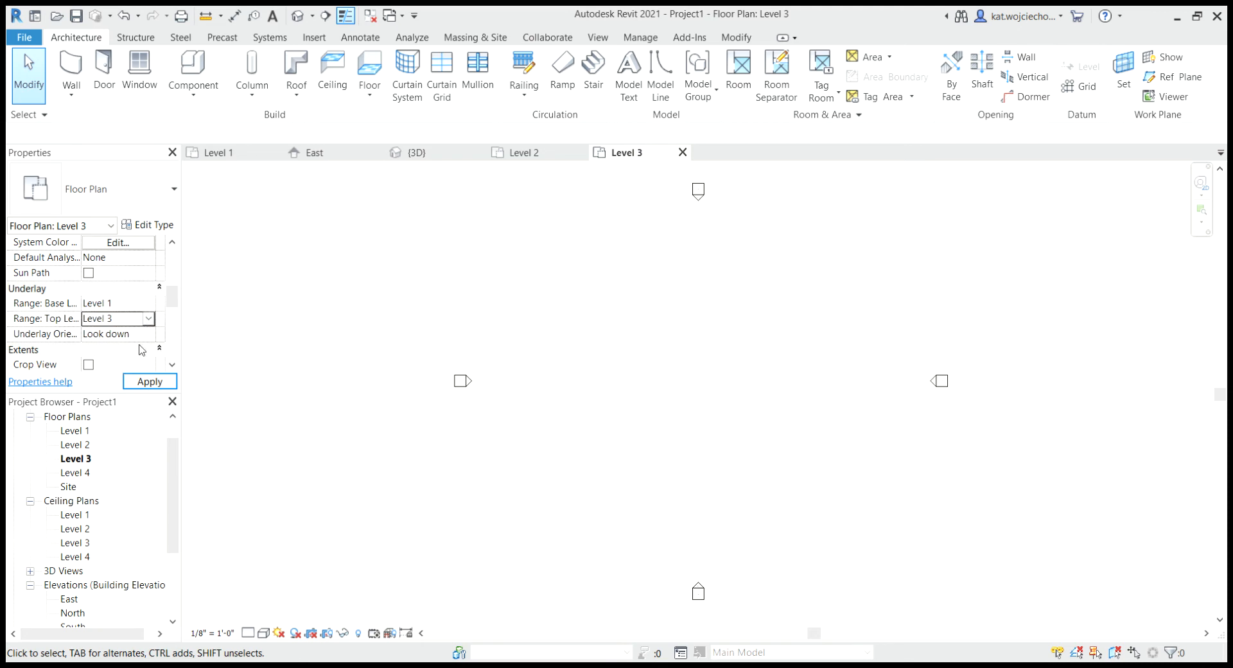
{"action": "left_click", "coordinate": [142, 381]}
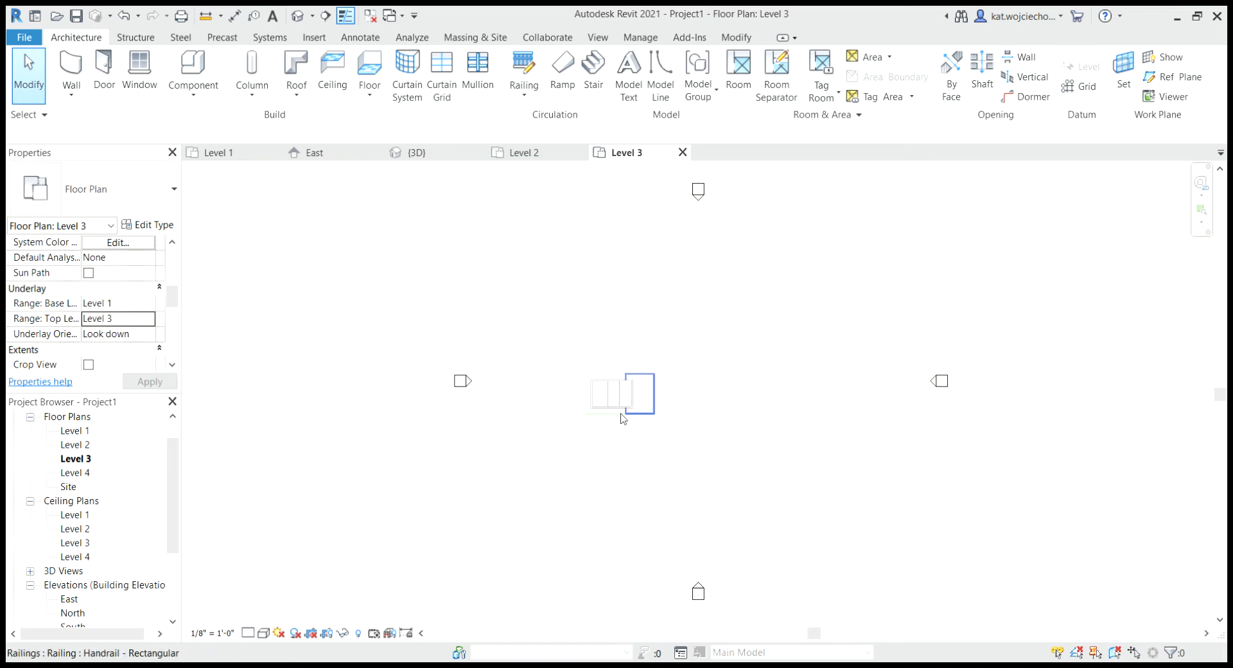
Step: Sketch a 24' by 14' rectangular footprint for a Basic Roof Generic - 9" on Level 3, spanning the outer corners of the building's underlay outline
{"action": "scroll", "coordinate": [617, 415], "scroll_direction": "up", "scroll_amount": 5}
{"action": "scroll", "coordinate": [639, 452], "scroll_direction": "up", "scroll_amount": 3}
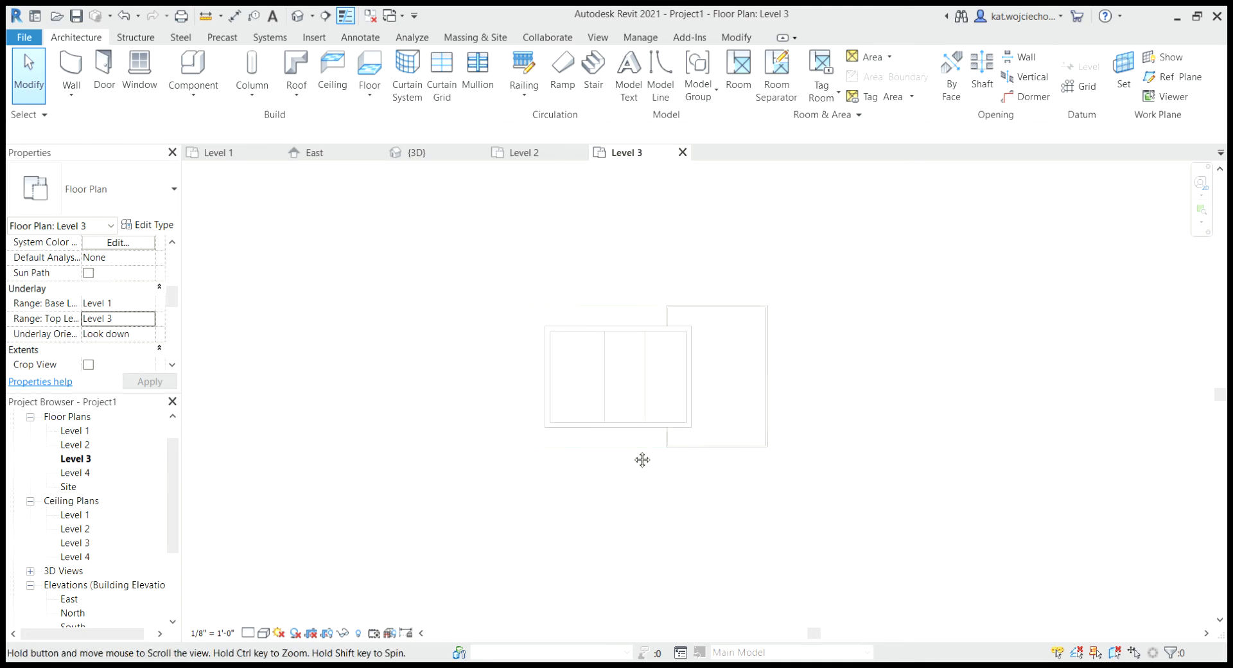
{"action": "scroll", "coordinate": [673, 447], "scroll_direction": "up", "scroll_amount": 4}
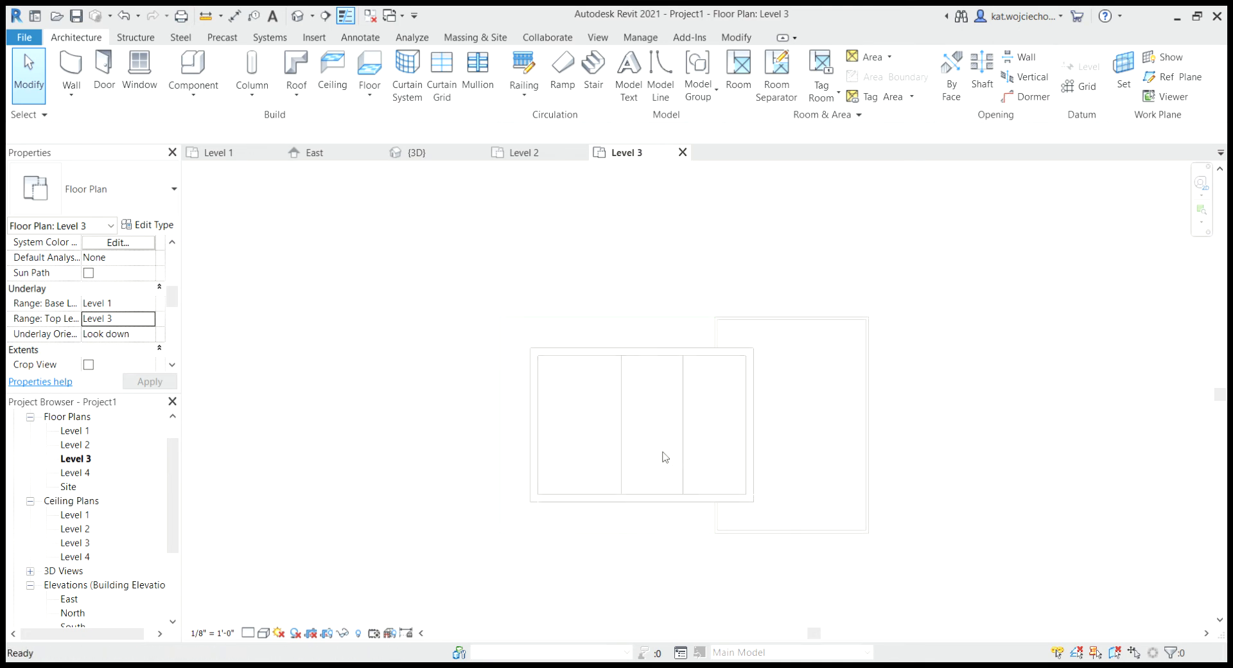
{"action": "middle_click_drag", "start_coordinate": [666, 432], "coordinate": [611, 410]}
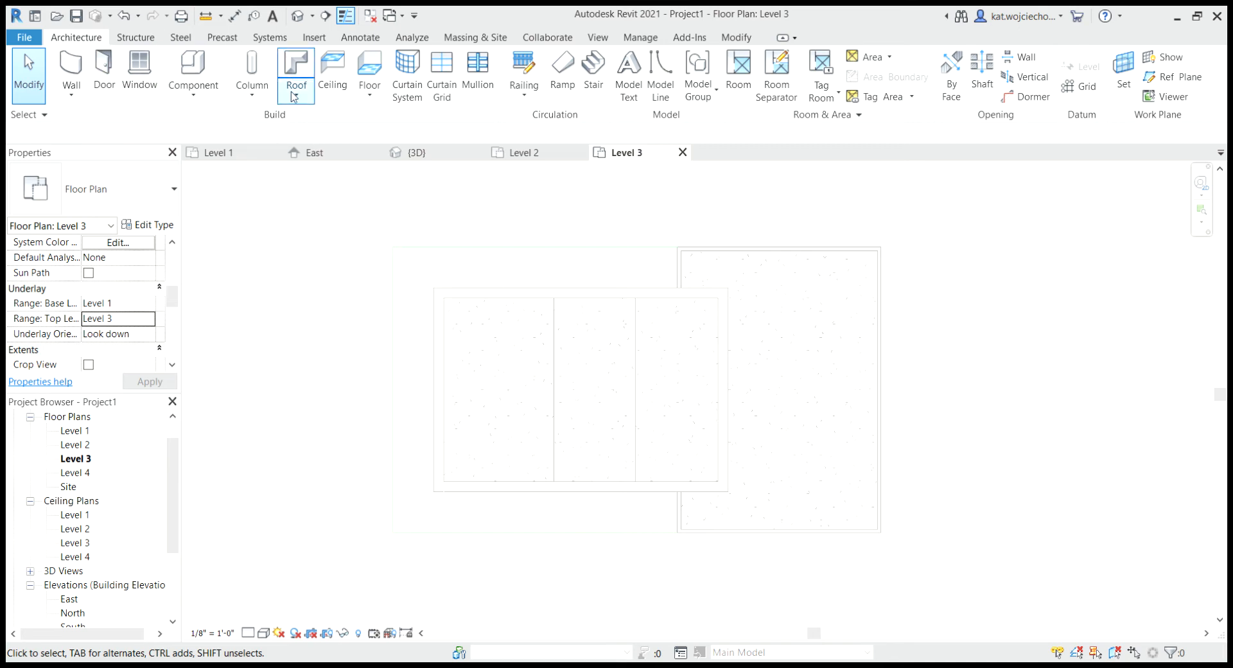
{"action": "left_click", "coordinate": [296, 70]}
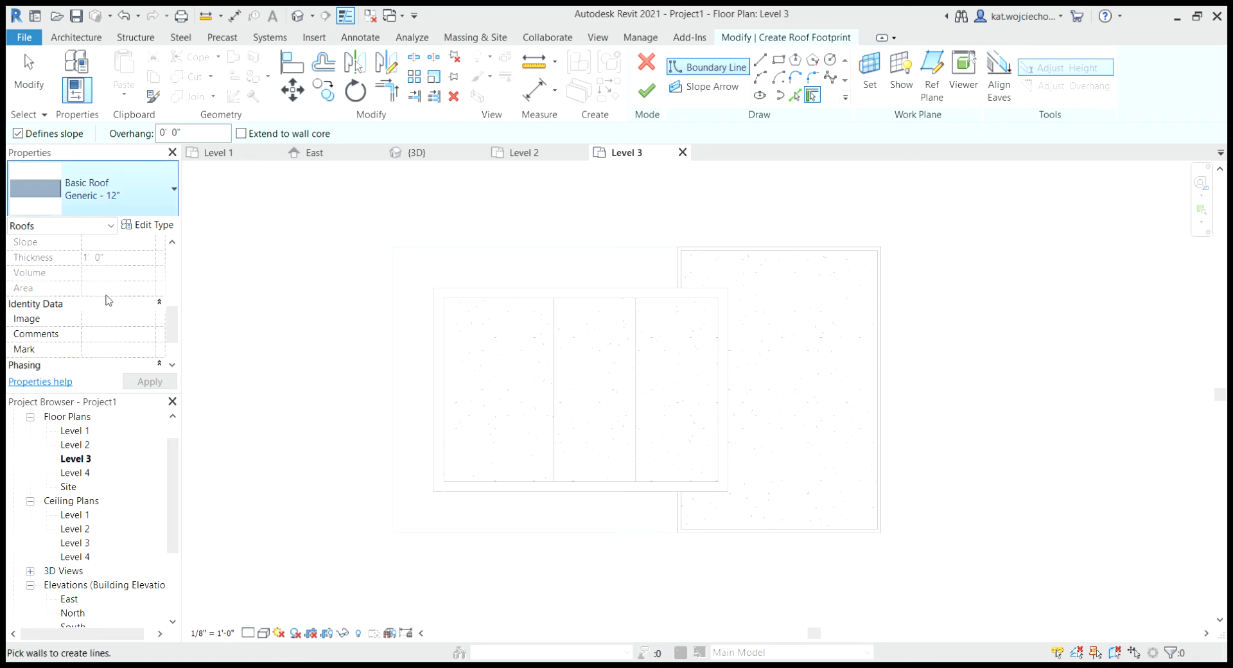
{"action": "left_click", "coordinate": [92, 280]}
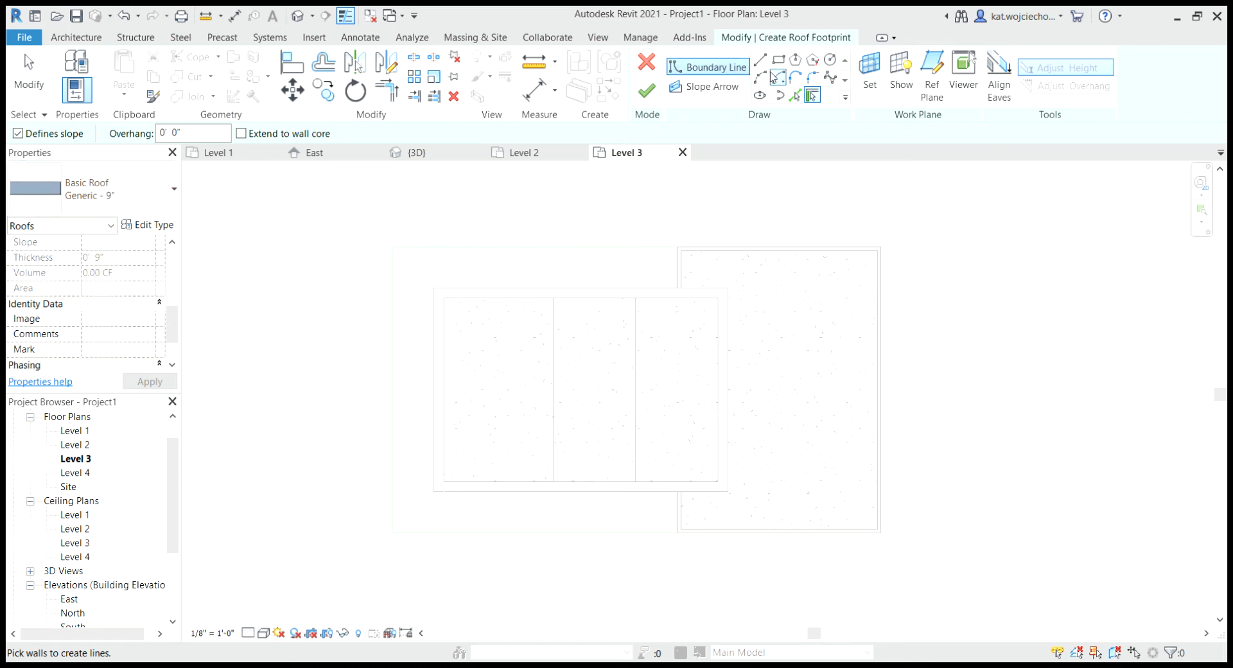
{"action": "left_click", "coordinate": [778, 60]}
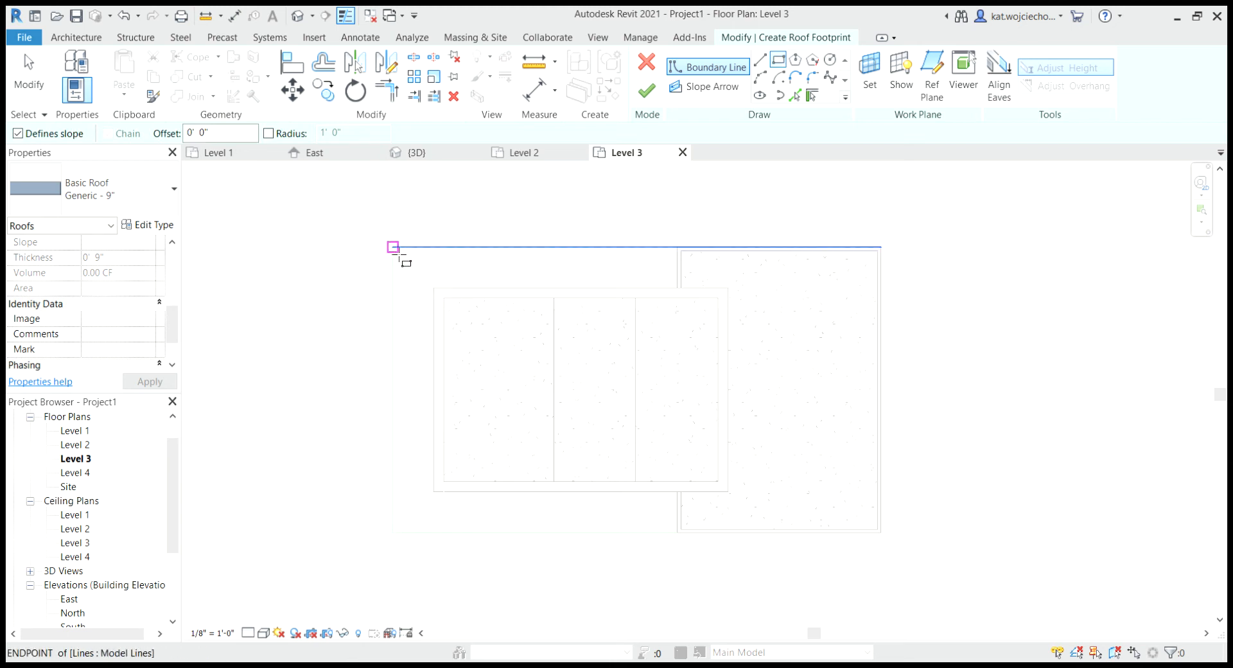
{"action": "left_click", "coordinate": [394, 248]}
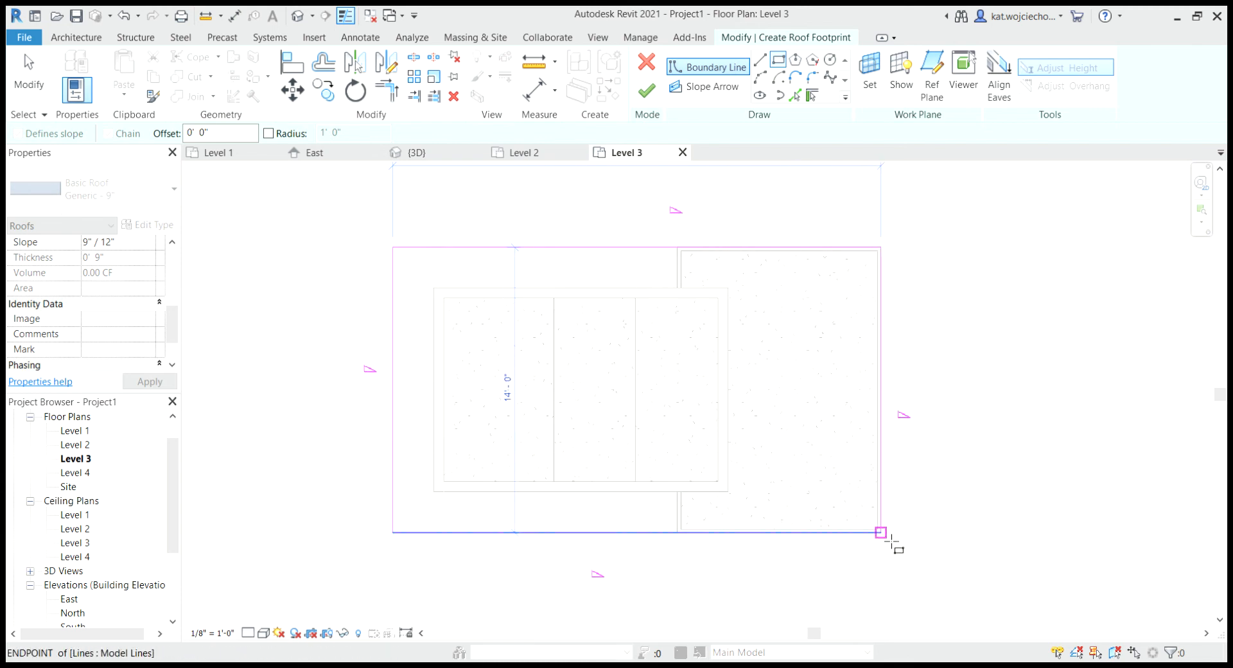
{"action": "left_click", "coordinate": [891, 542]}
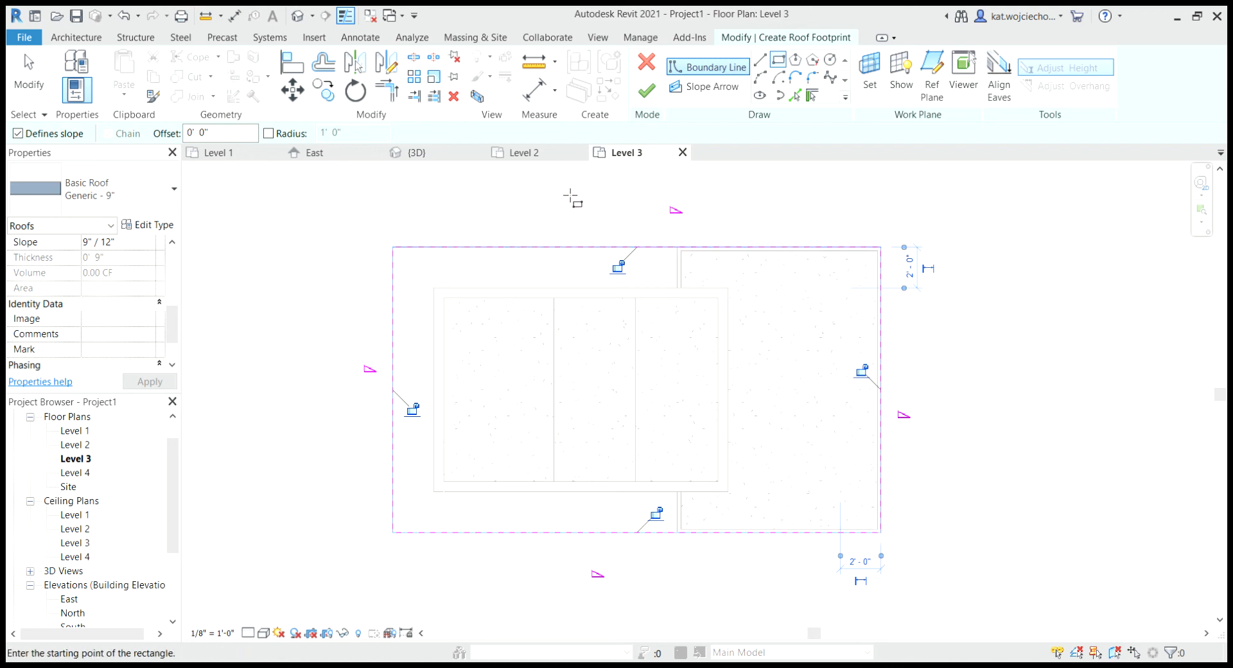
{"action": "key", "text": "Escape"}
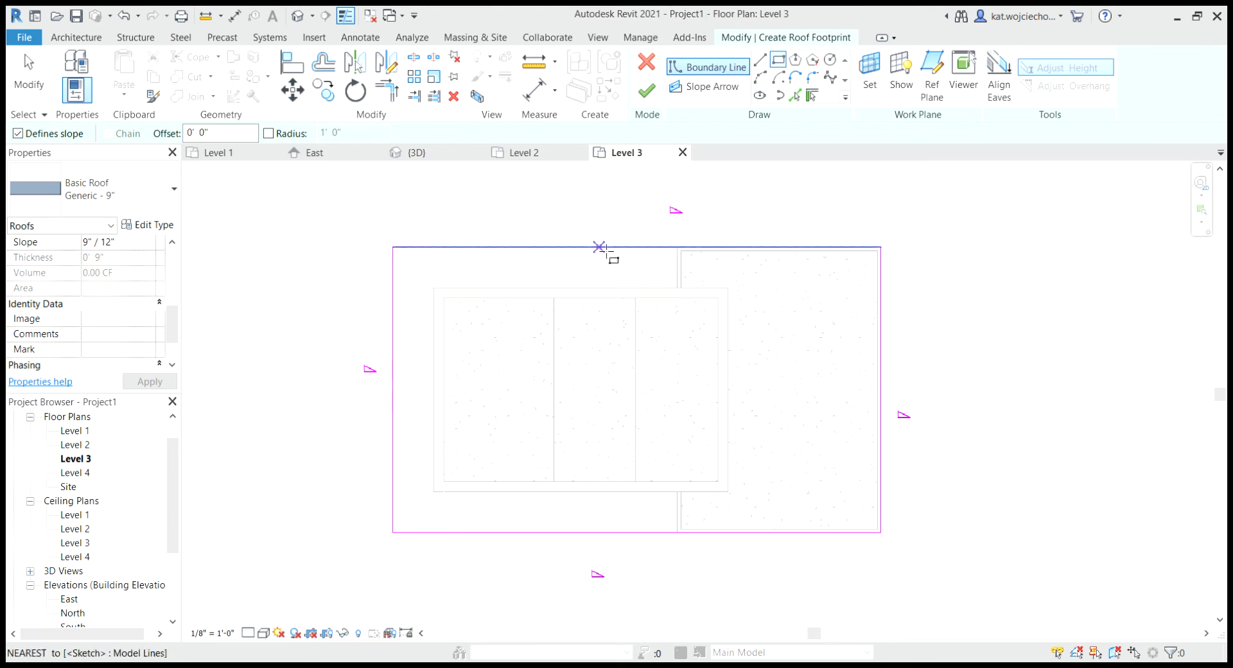
{"action": "left_click", "coordinate": [601, 248]}
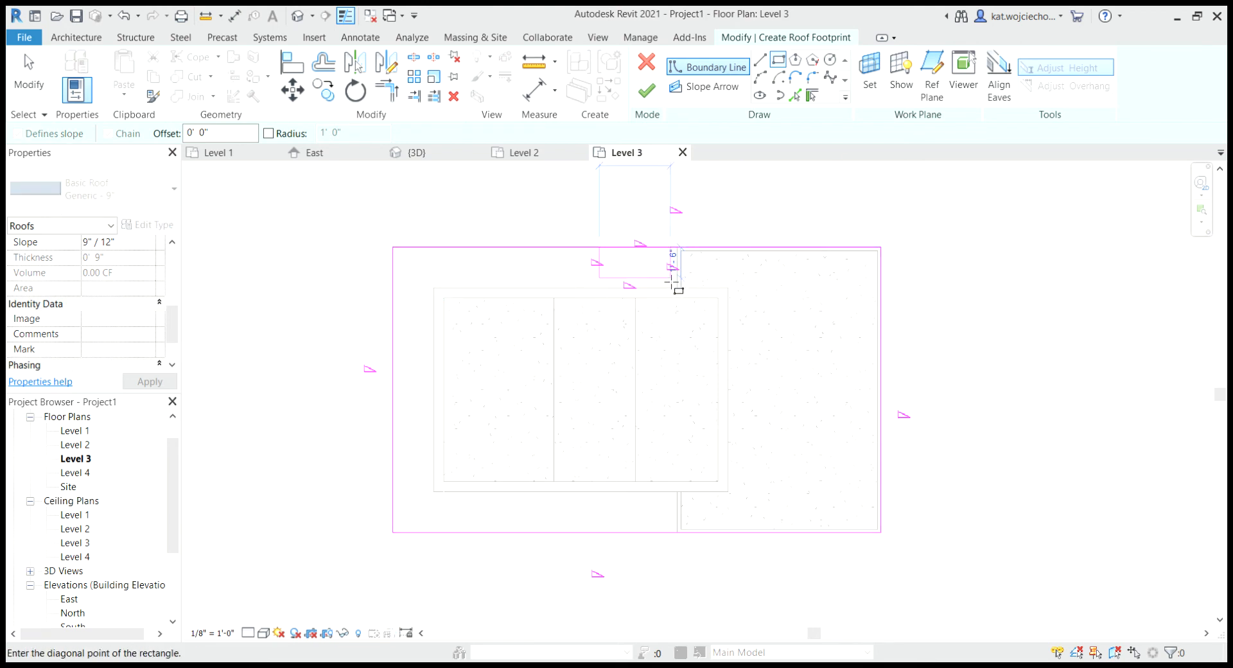
{"action": "key", "text": "Escape"}
{"action": "key", "text": "Escape"}
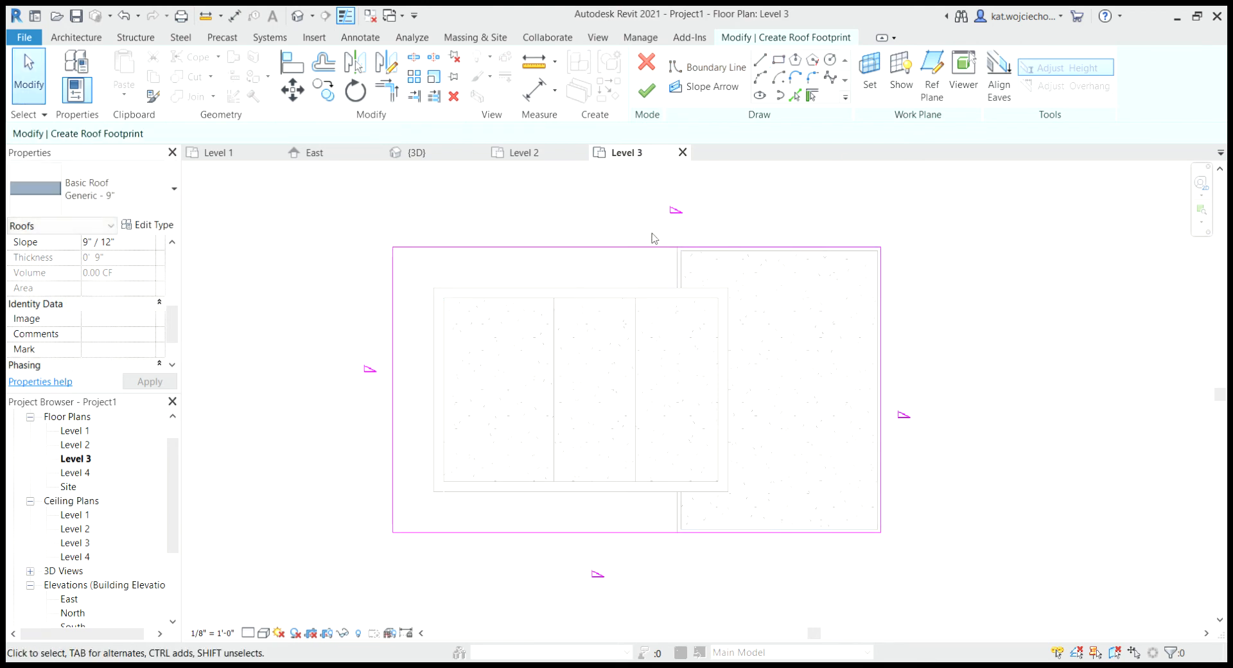
Step: Remove the slope definition from both long edges and the balcony-side short edge of the roof footprint
{"action": "left_click", "coordinate": [634, 248]}
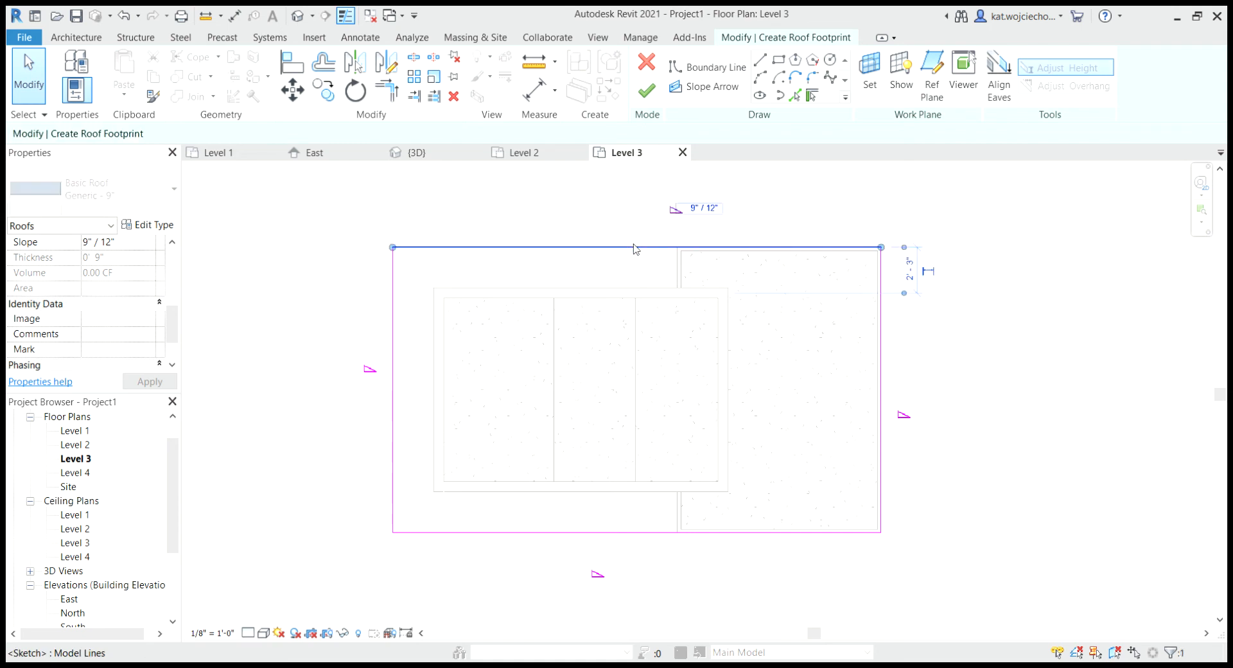
{"action": "left_click", "coordinate": [881, 371], "text": "ctrl"}
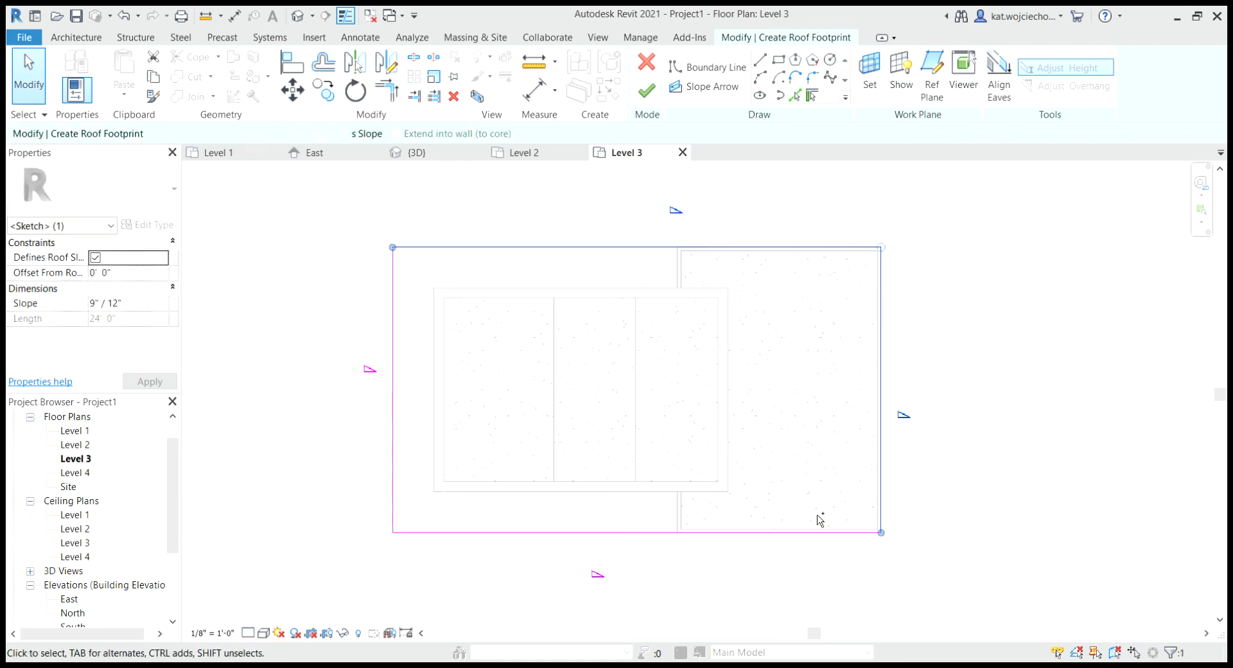
{"action": "left_click", "coordinate": [800, 533], "text": "ctrl"}
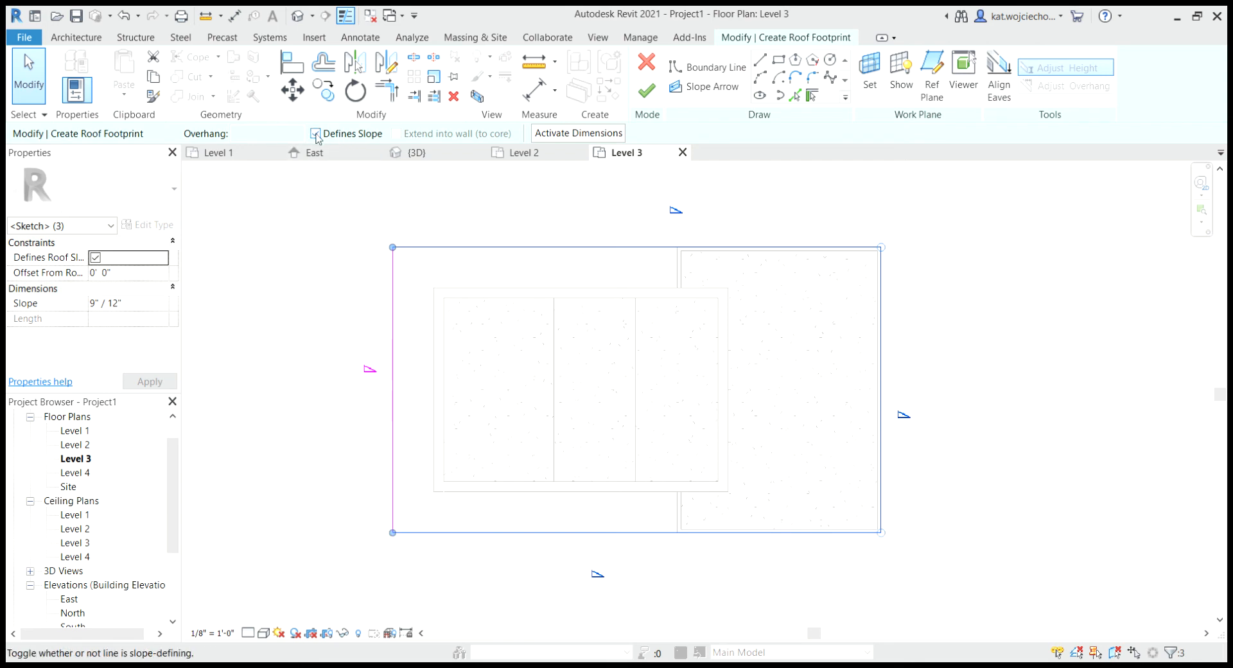
{"action": "left_click", "coordinate": [315, 134]}
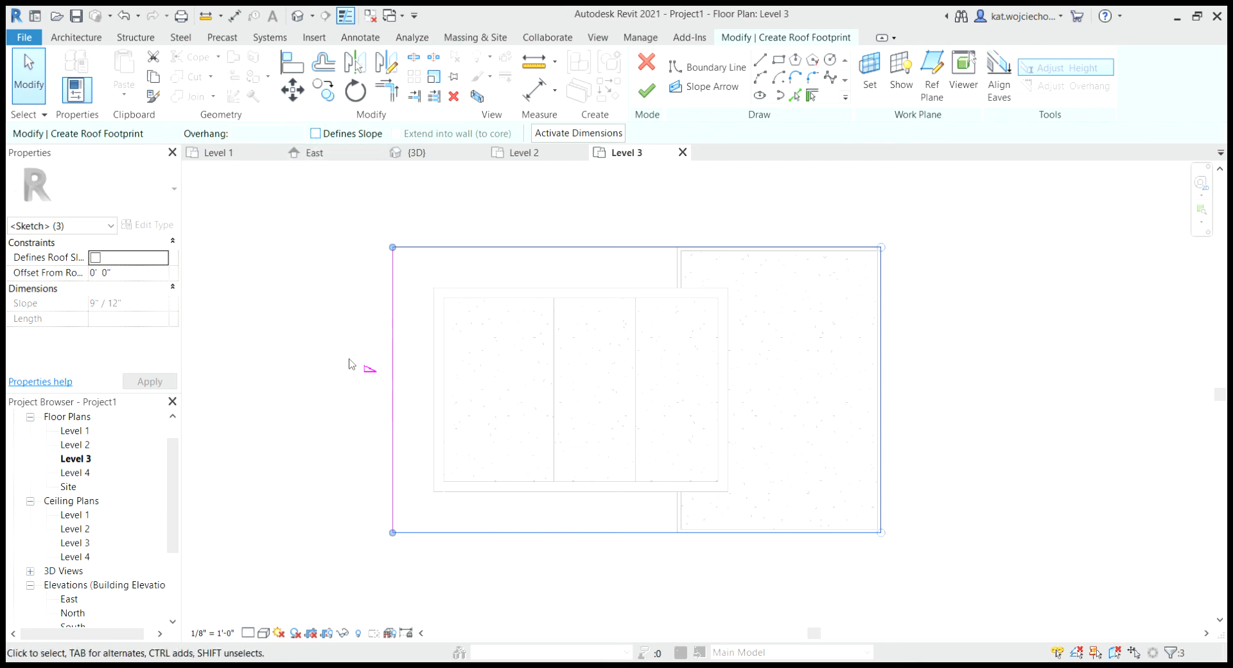
Step: Set the slope of the short roof edge opposite the balcony to 2" / 12" and finish the roof
{"action": "left_click", "coordinate": [393, 365]}
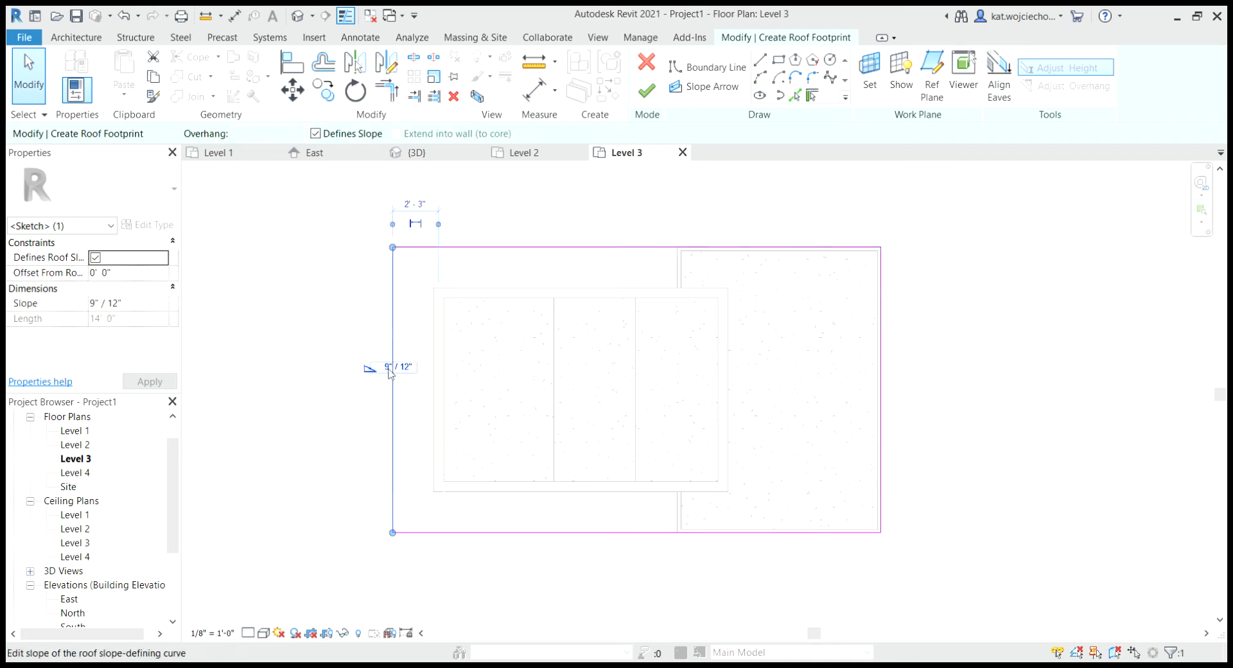
{"action": "left_click", "coordinate": [390, 370]}
{"action": "left_click", "coordinate": [382, 370]}
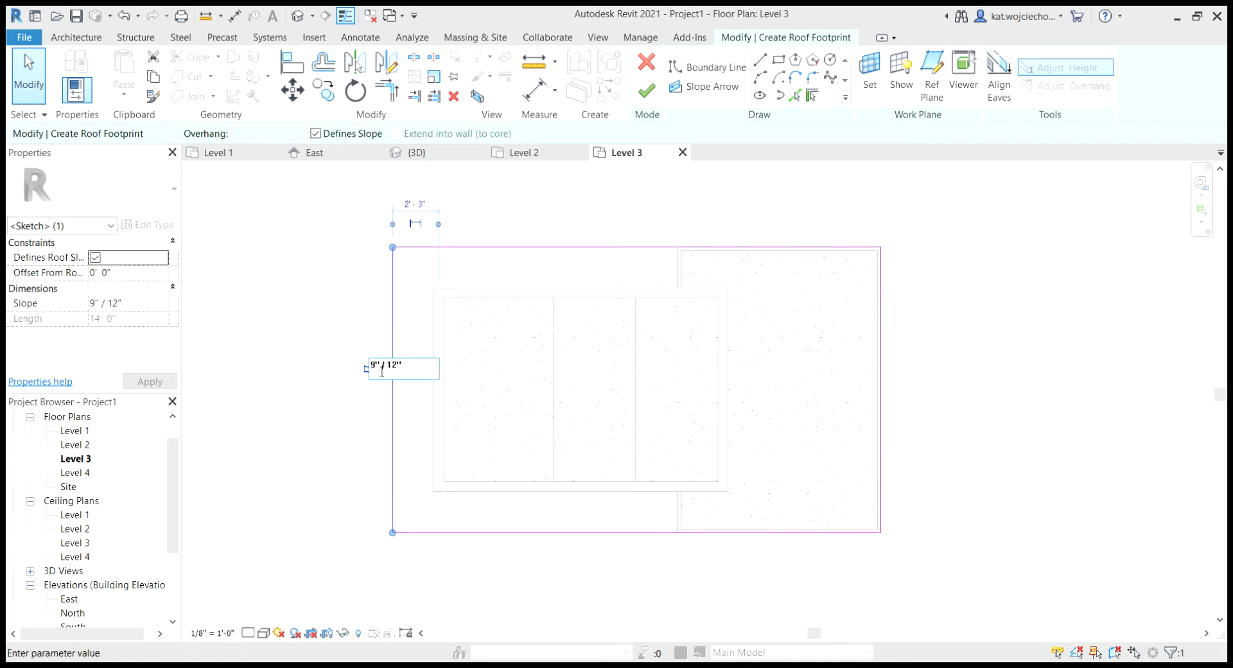
{"action": "key", "text": "BackSpace"}
{"action": "type", "text": "2"}
{"action": "key", "text": "Escape"}
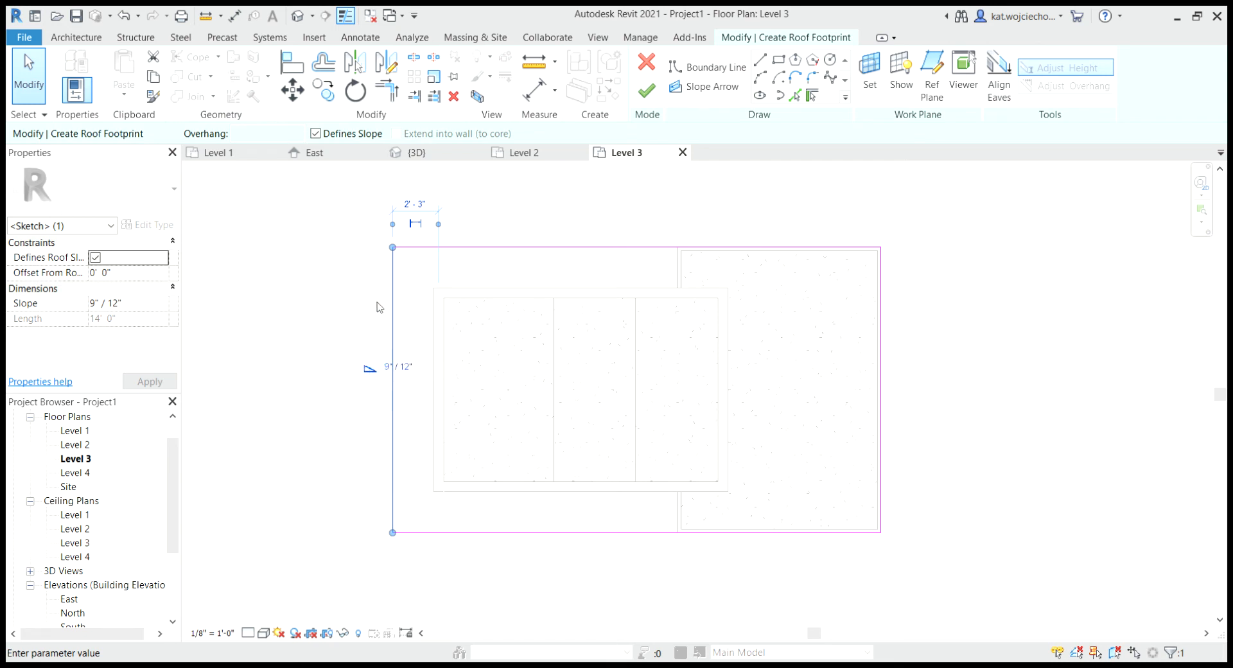
{"action": "left_click", "coordinate": [395, 367]}
{"action": "key", "text": "Return"}
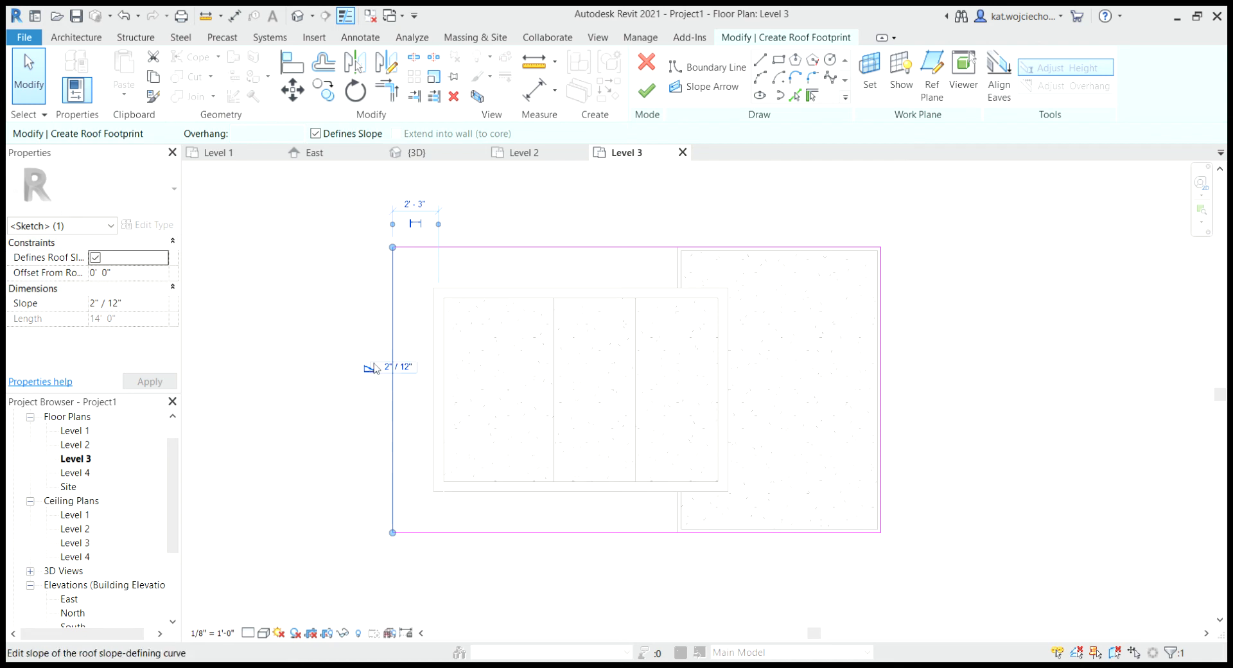
{"action": "left_click", "coordinate": [647, 93]}
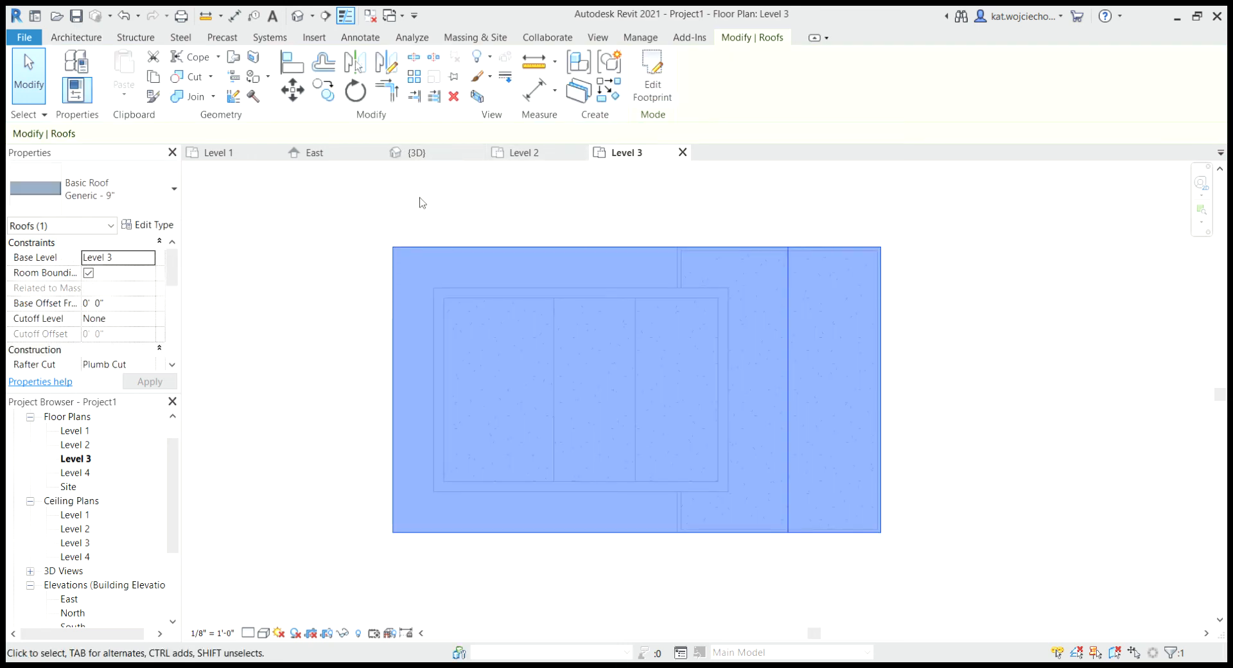
Step: Examine how the new sloped roof sits over the Level 2 walls in the 3D view, from the front and the balcony side
{"action": "left_click", "coordinate": [414, 171]}
{"action": "left_click", "coordinate": [423, 159]}
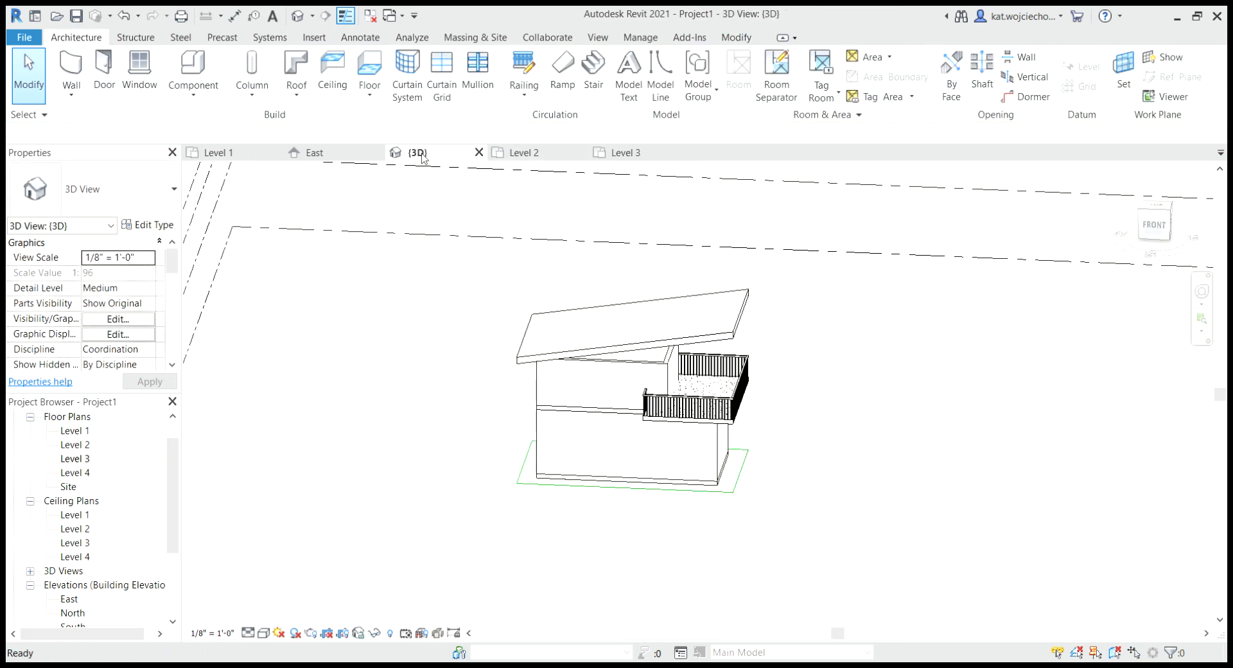
{"action": "scroll", "coordinate": [648, 467], "scroll_direction": "up", "scroll_amount": 3}
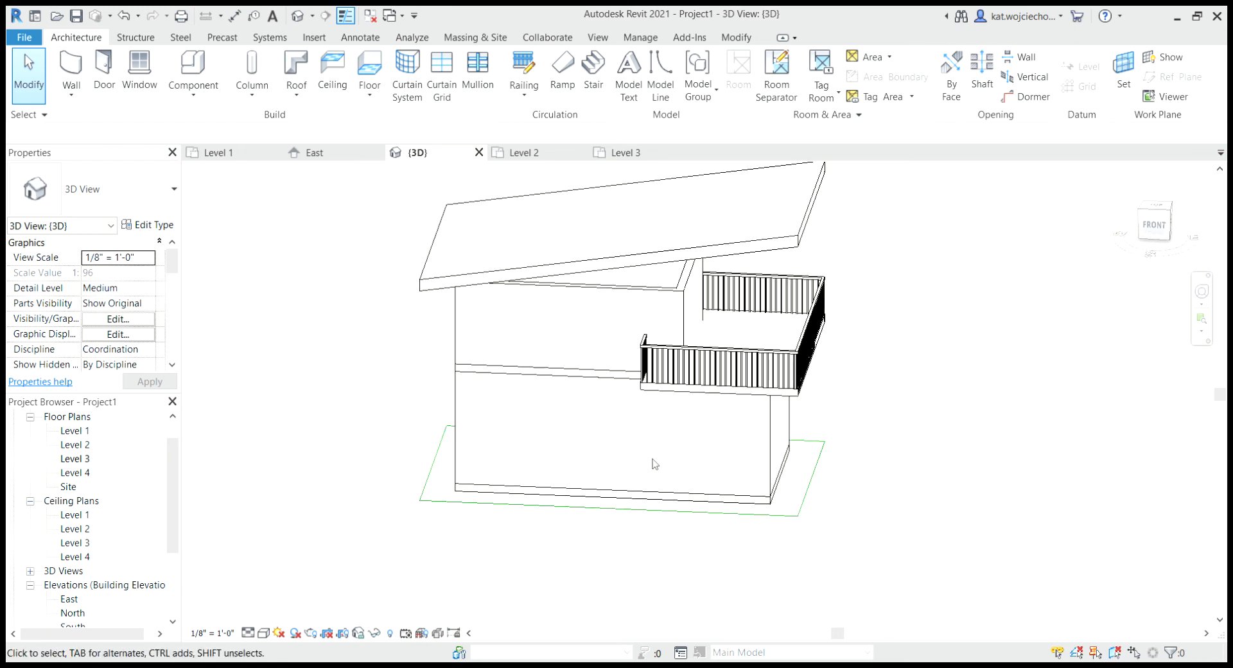
{"action": "middle_click_drag", "start_coordinate": [652, 468], "coordinate": [752, 386], "text": "shift"}
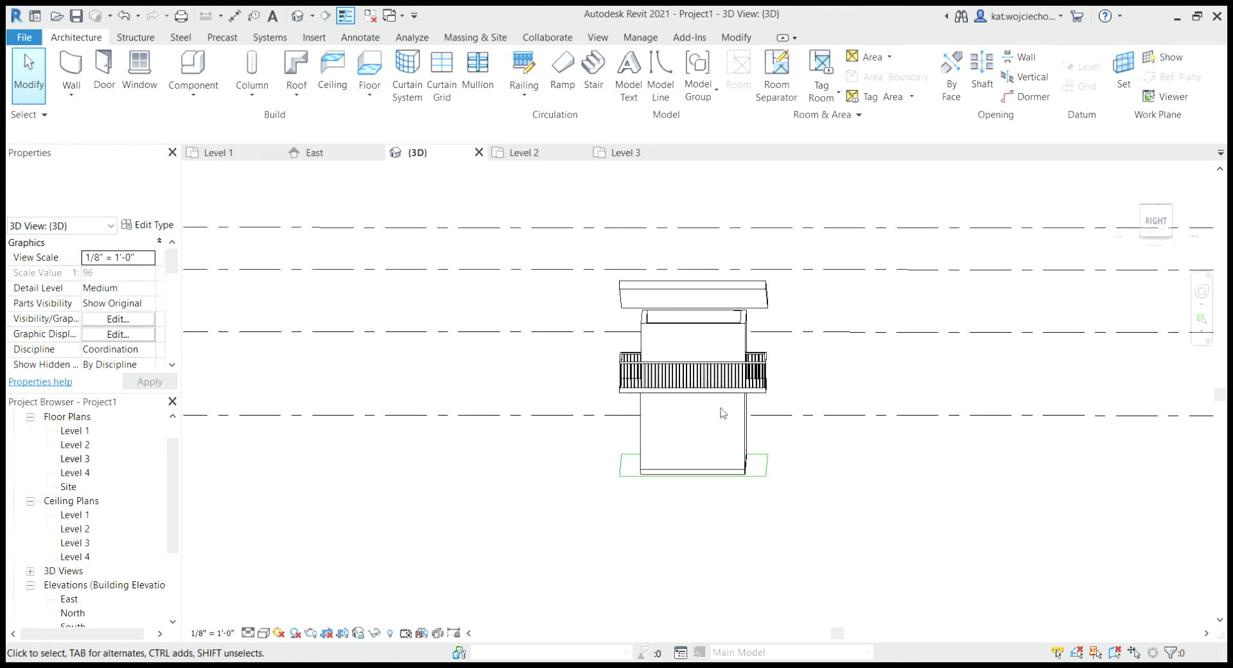
{"action": "middle_click_drag", "start_coordinate": [655, 435], "coordinate": [857, 423], "text": "shift"}
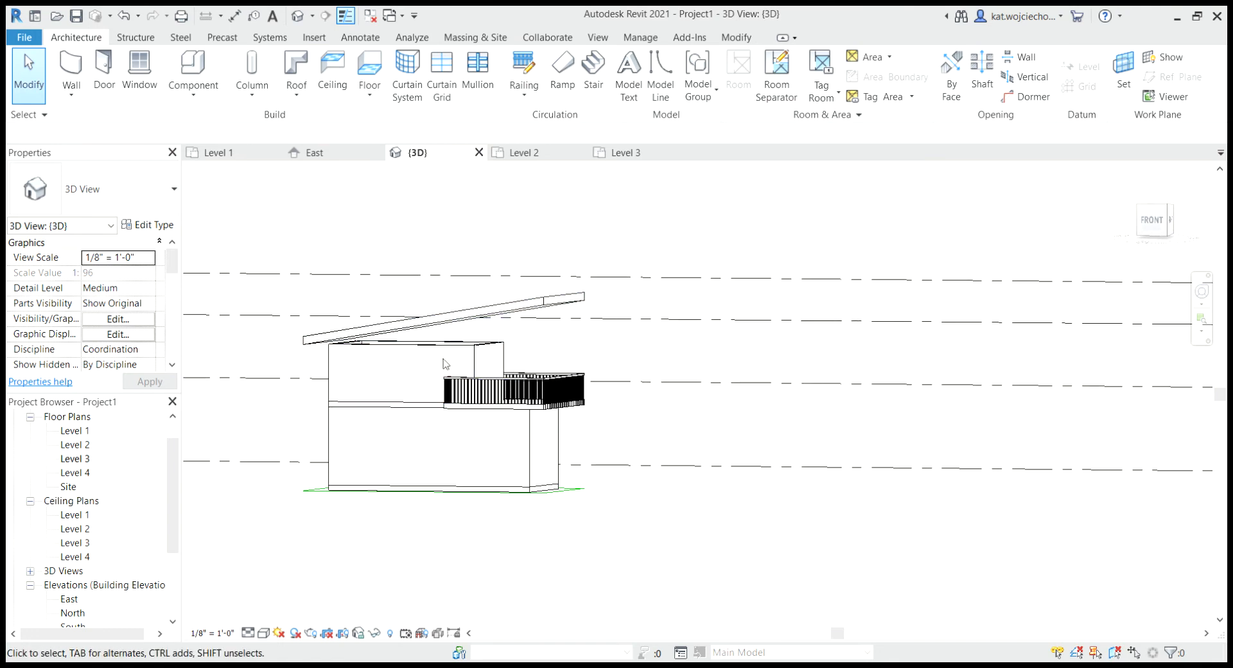
{"action": "middle_click_drag", "start_coordinate": [445, 364], "coordinate": [472, 336], "text": "shift"}
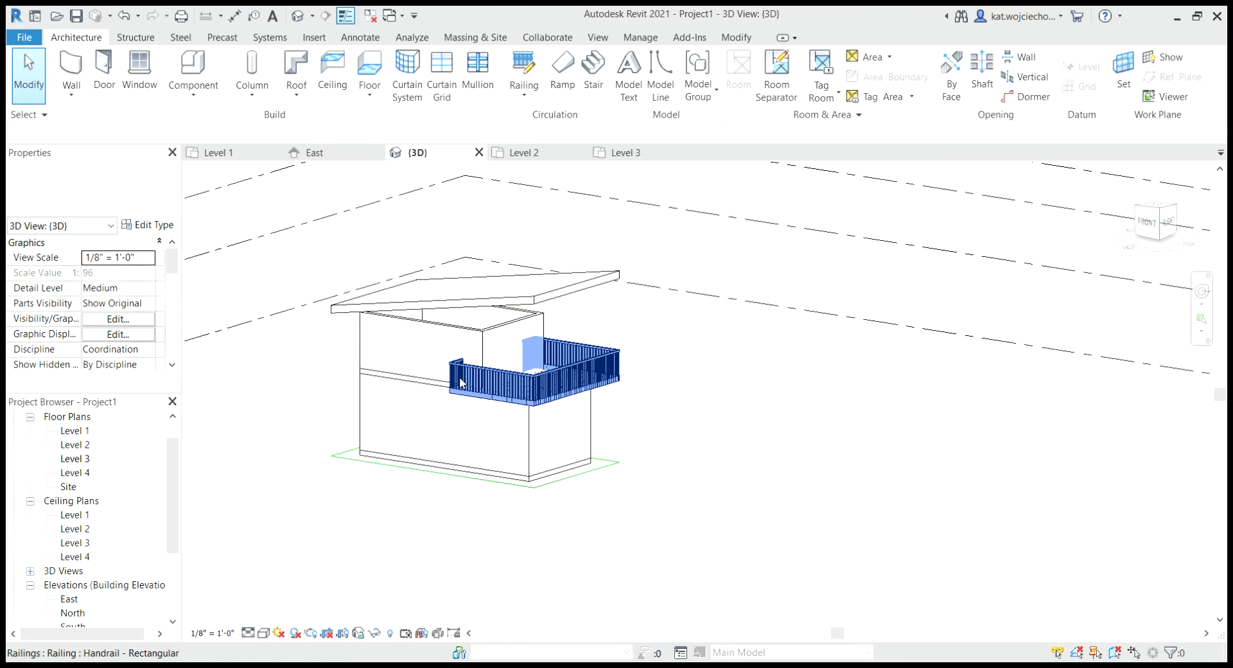
Step: Attach the tops of the four Level 2 walls to the underside of the sloped roof
{"action": "left_click", "coordinate": [472, 336]}
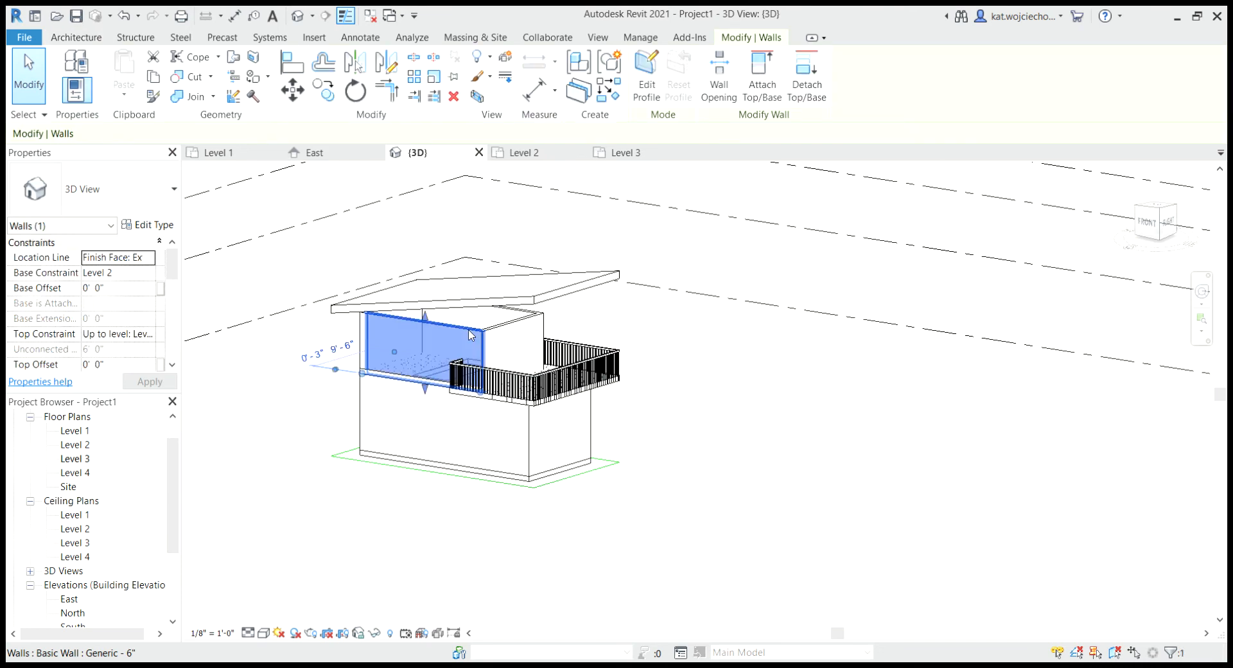
{"action": "left_click", "coordinate": [514, 347], "text": "ctrl"}
{"action": "left_click", "coordinate": [412, 324], "text": "ctrl"}
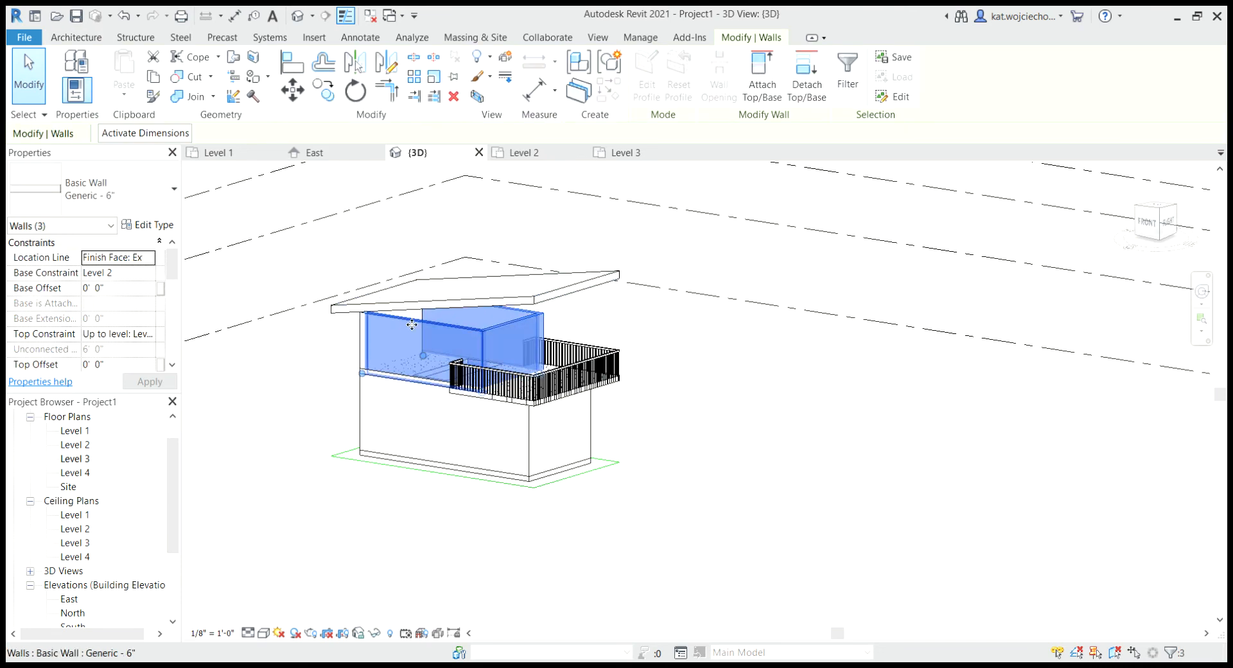
{"action": "scroll", "coordinate": [399, 402], "scroll_direction": "up", "scroll_amount": 1}
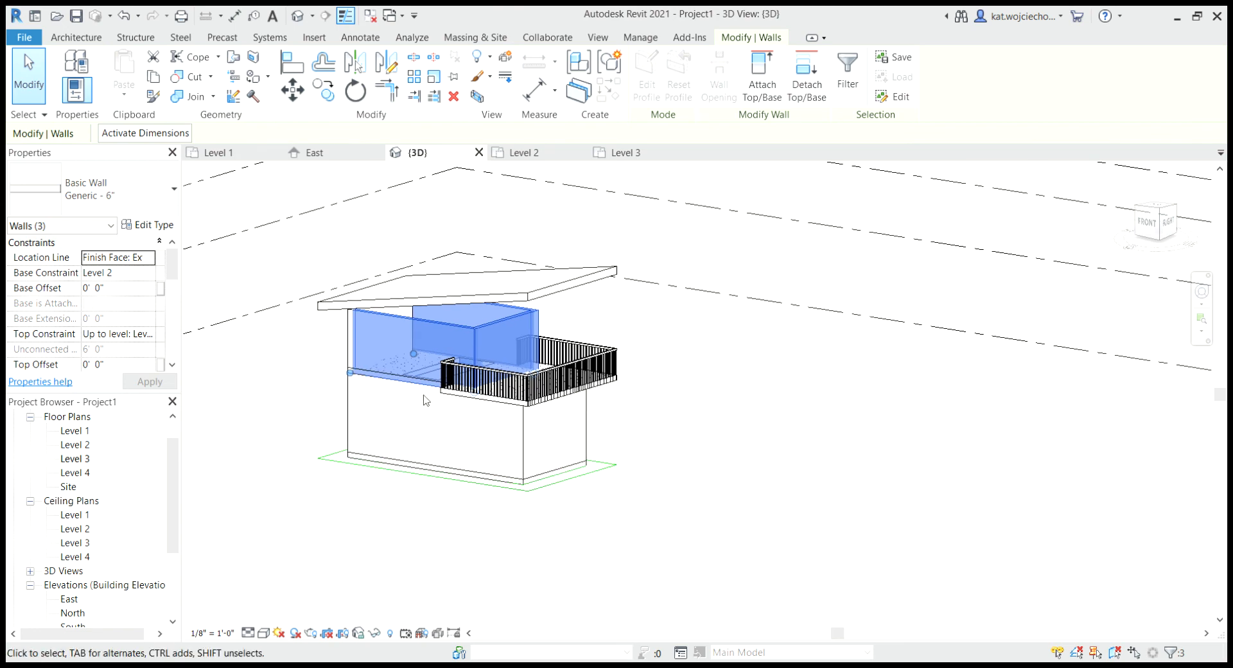
{"action": "middle_click_drag", "start_coordinate": [339, 382], "coordinate": [436, 369], "text": "shift"}
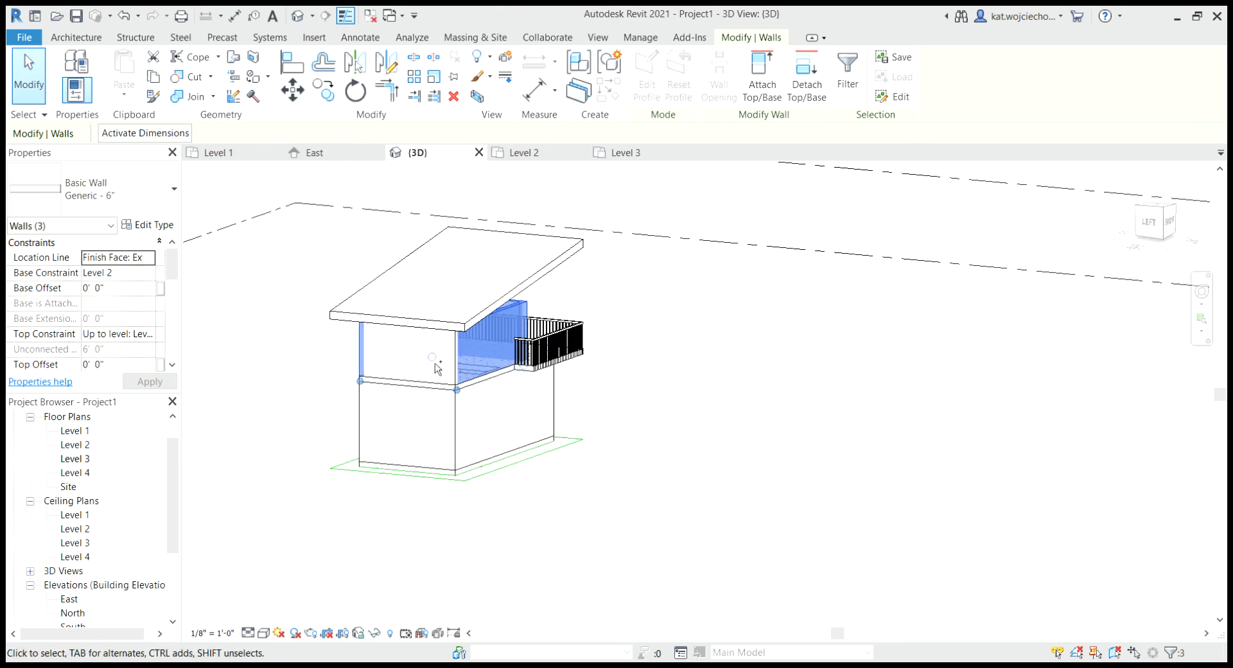
{"action": "left_click", "coordinate": [450, 361], "text": "ctrl"}
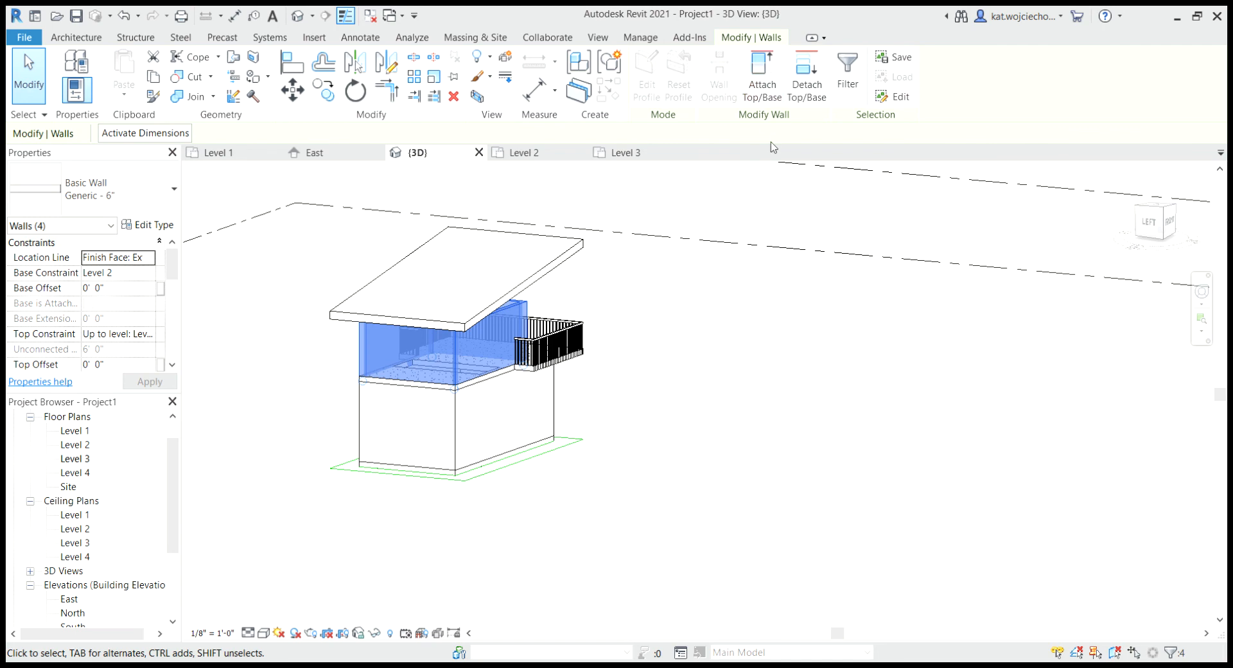
{"action": "left_click", "coordinate": [764, 78]}
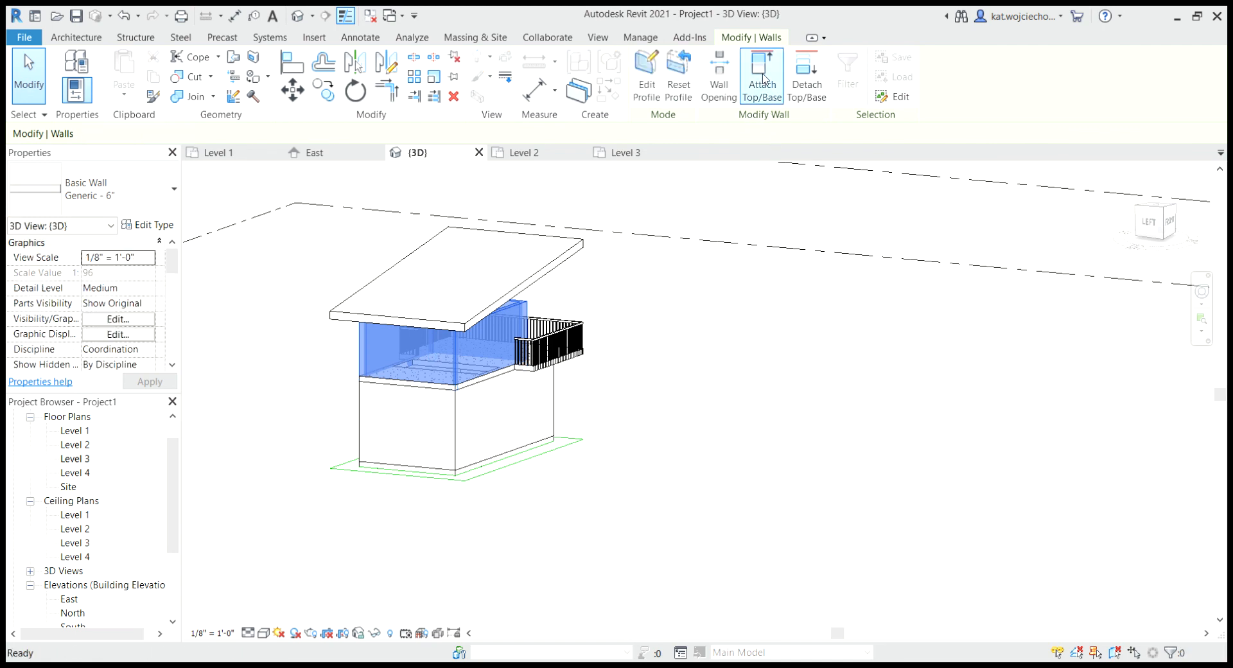
{"action": "left_click", "coordinate": [508, 290]}
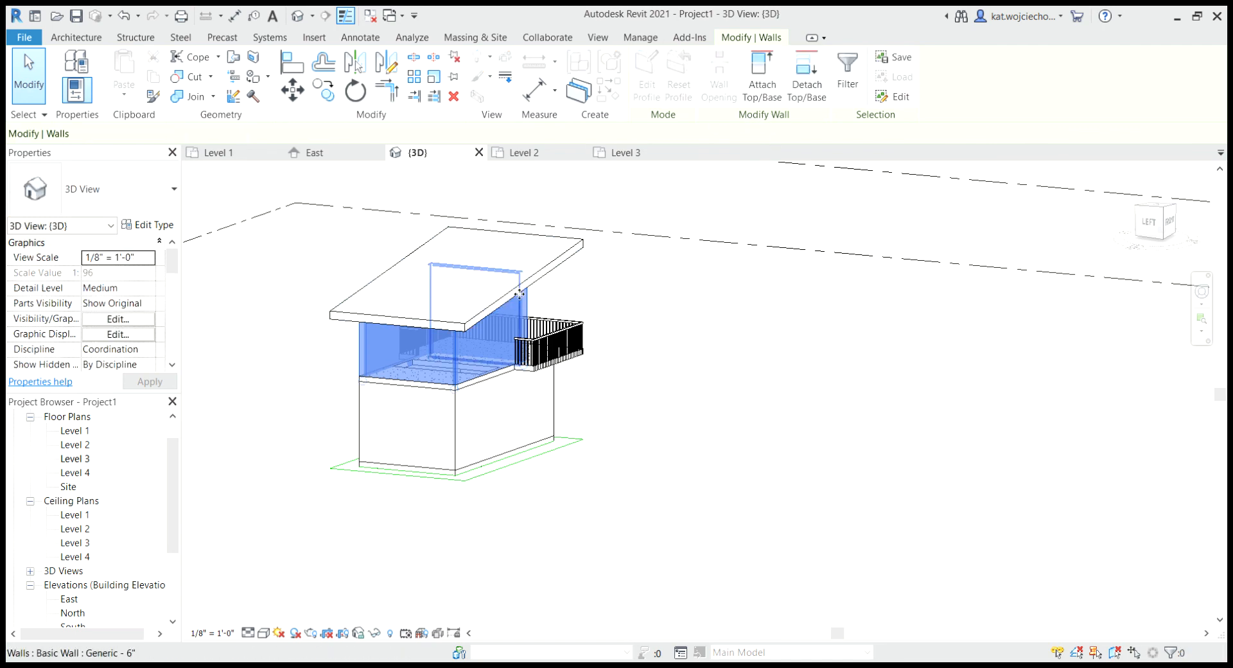
{"action": "left_click", "coordinate": [692, 413]}
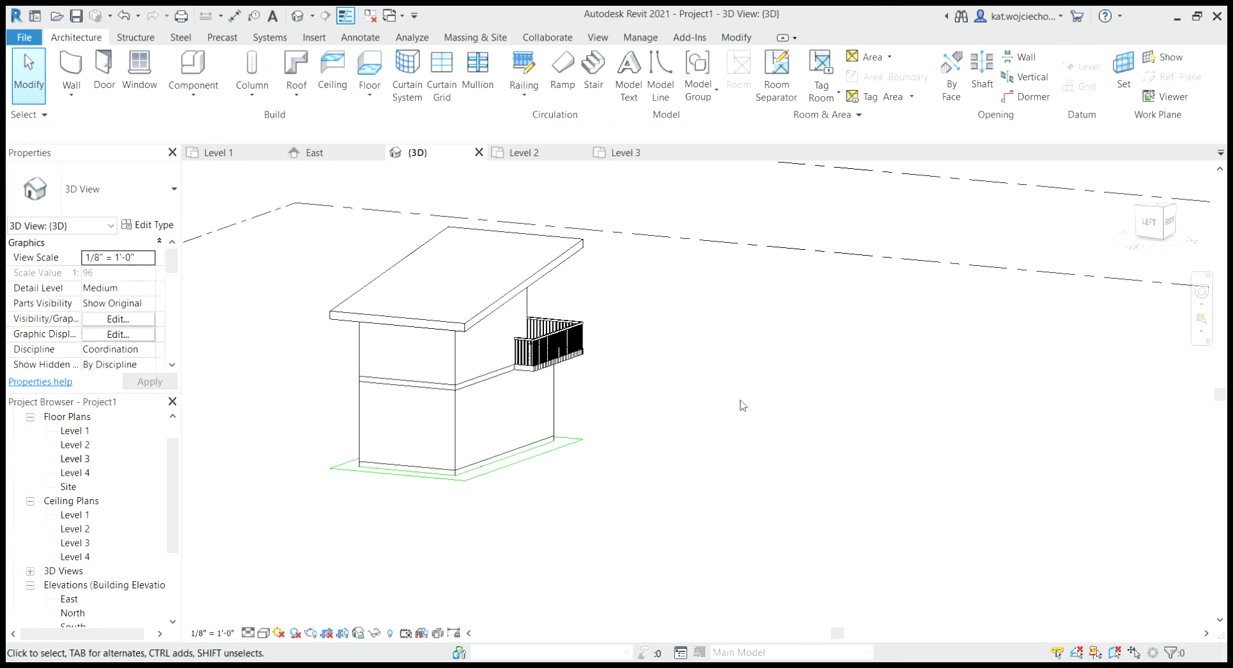
{"action": "middle_click_drag", "start_coordinate": [738, 405], "coordinate": [640, 529], "text": "shift"}
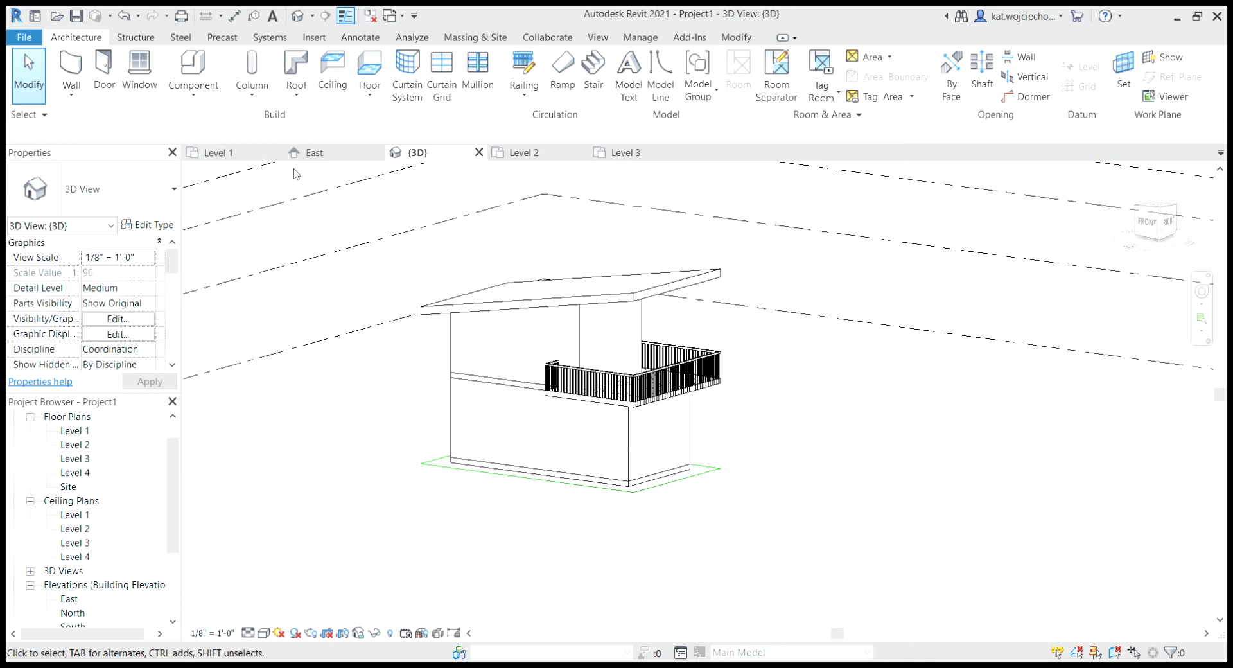
Step: Place a tagged Single-Flush 36" x 84" door at the middle of the short Level 1 wall beneath the balcony
{"action": "left_click", "coordinate": [244, 154]}
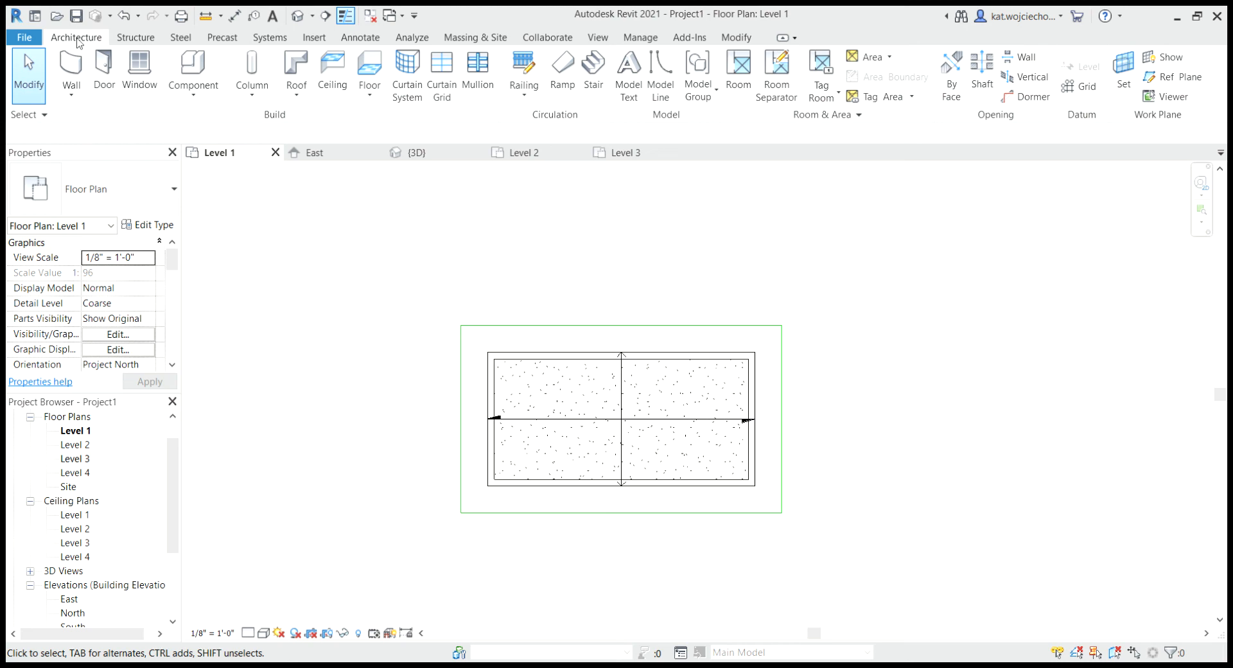
{"action": "left_click", "coordinate": [104, 70]}
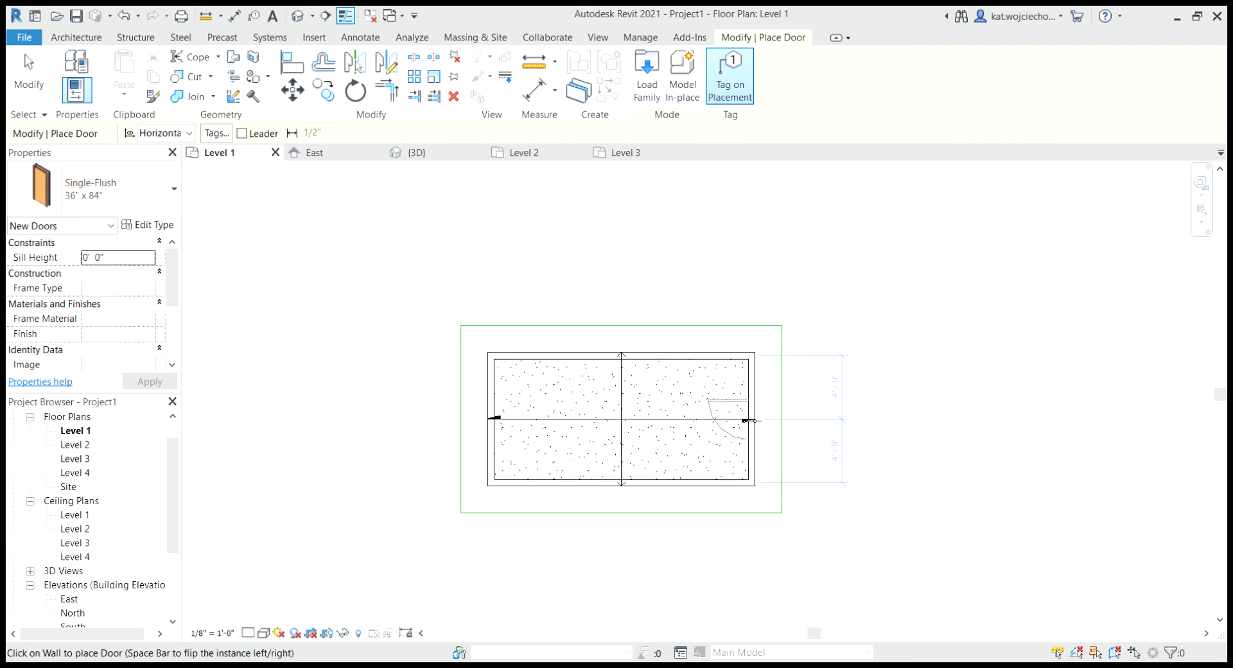
{"action": "left_click", "coordinate": [754, 421]}
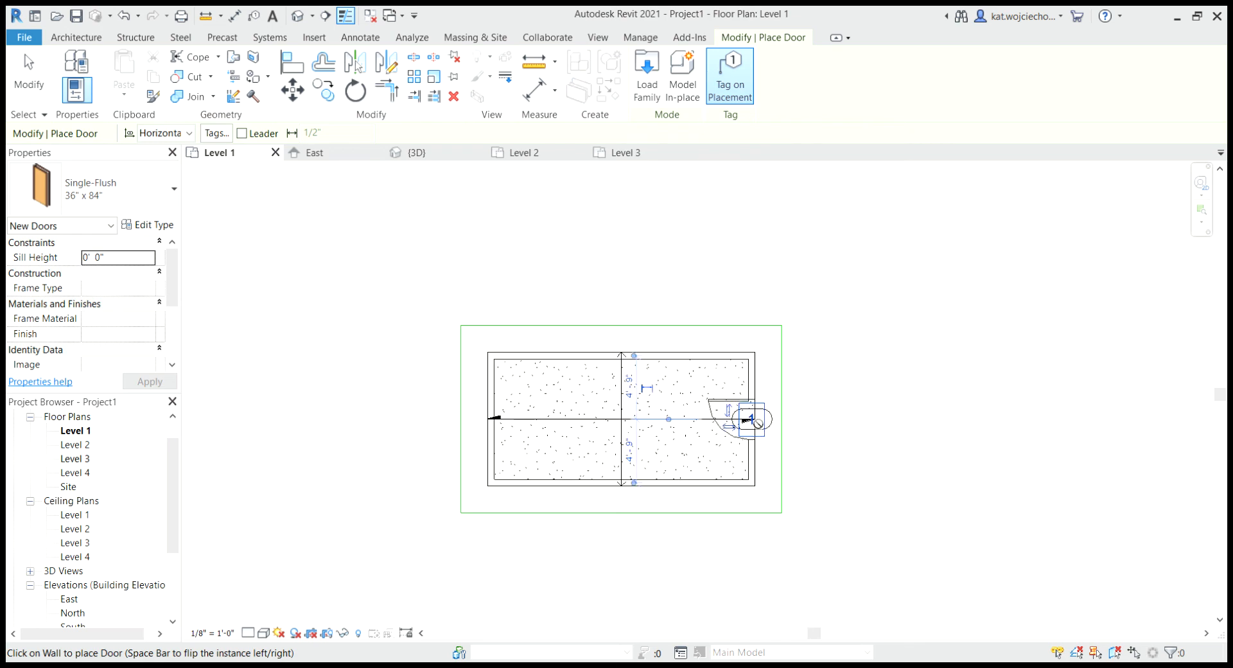
{"action": "left_click", "coordinate": [74, 42]}
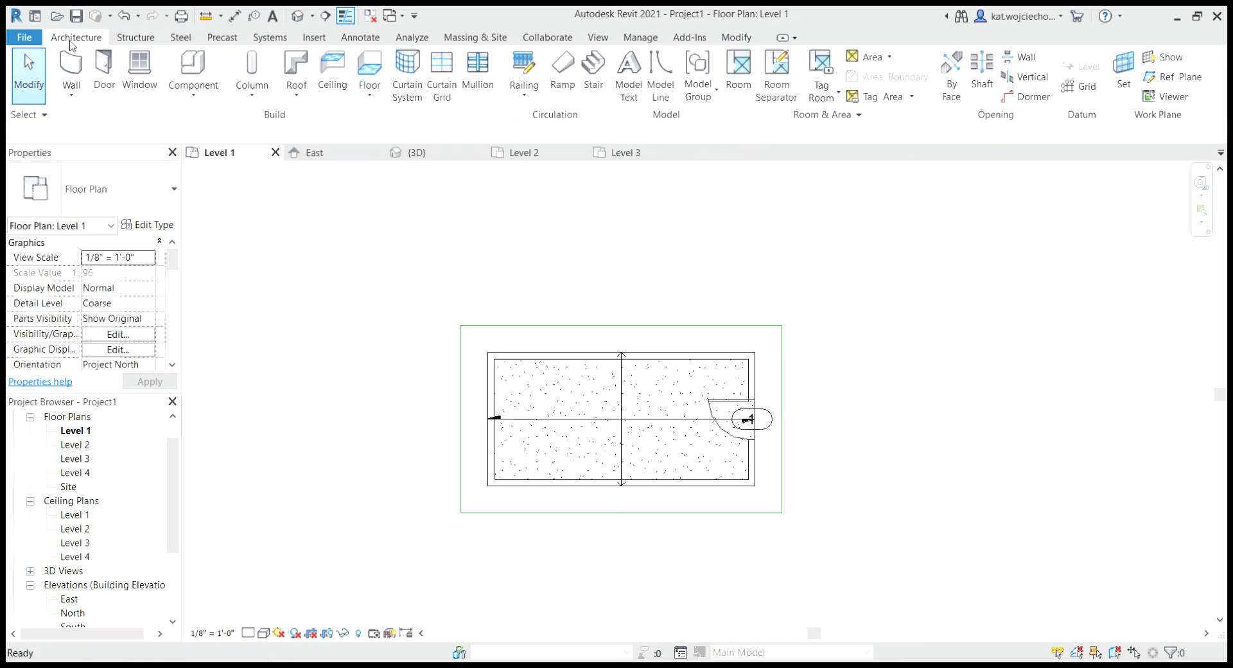
Step: Place four Window-Double-Hung 24" x 42" windows on Level 1, two per long wall, about 4' and 13'-6" from the end opposite the door
{"action": "left_click", "coordinate": [139, 69]}
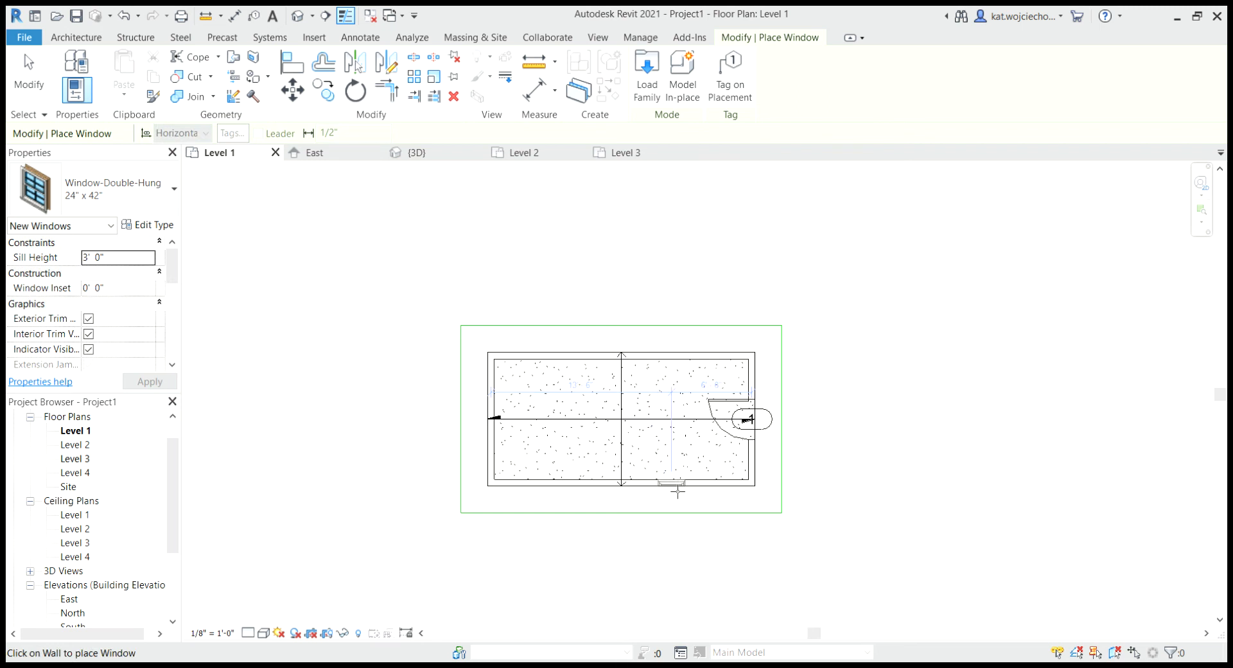
{"action": "left_click", "coordinate": [679, 393]}
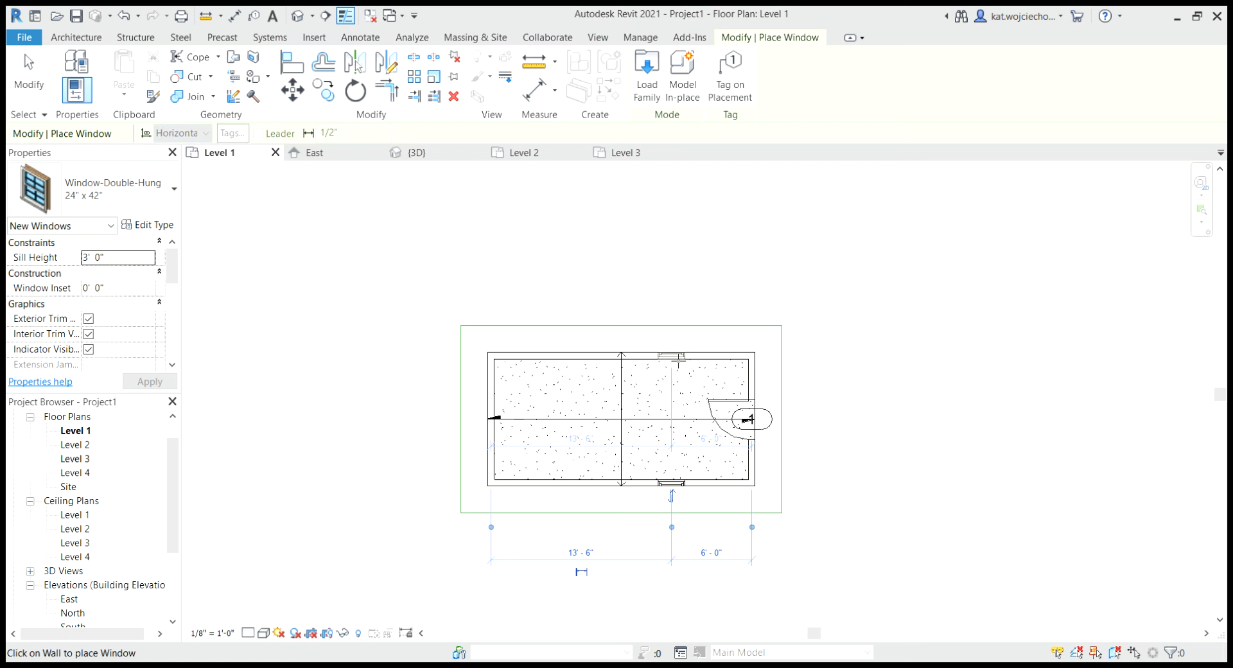
{"action": "left_click", "coordinate": [674, 357]}
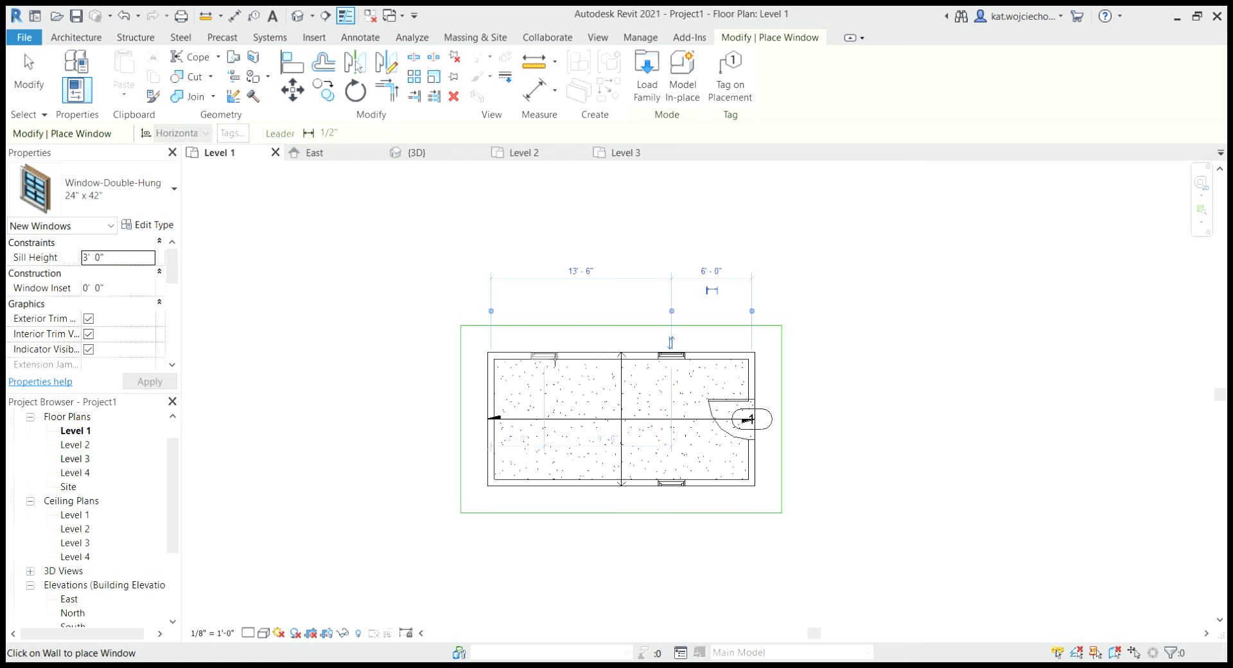
{"action": "left_click", "coordinate": [545, 357]}
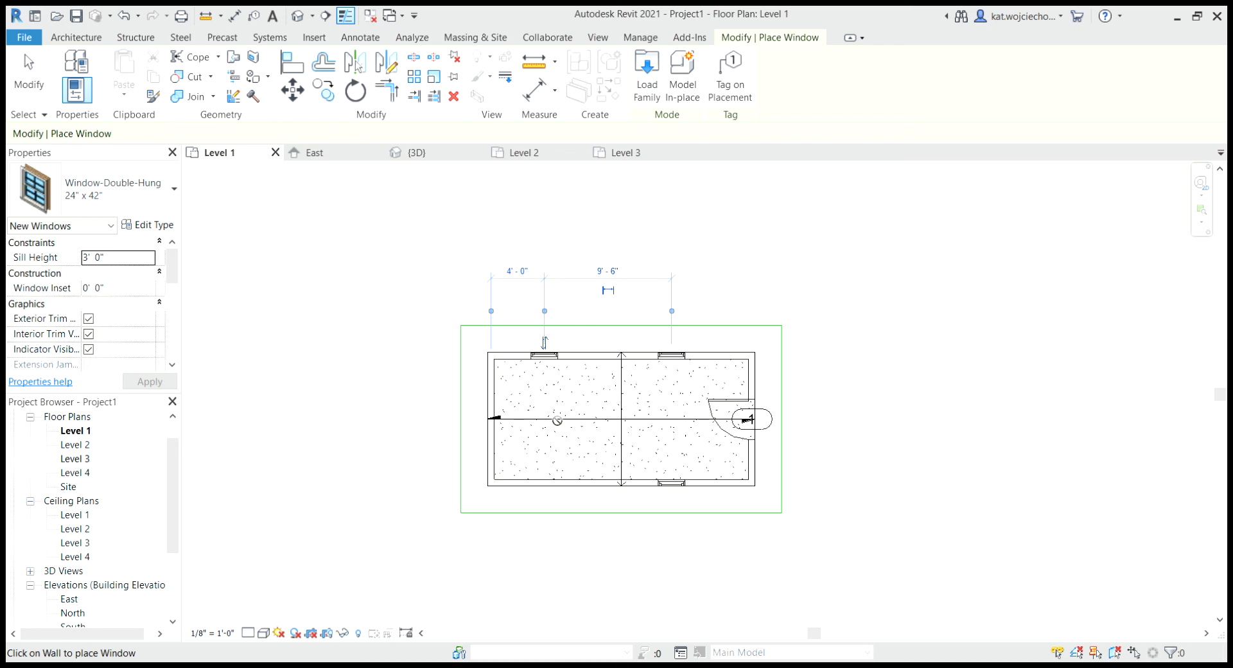
{"action": "left_click", "coordinate": [547, 492]}
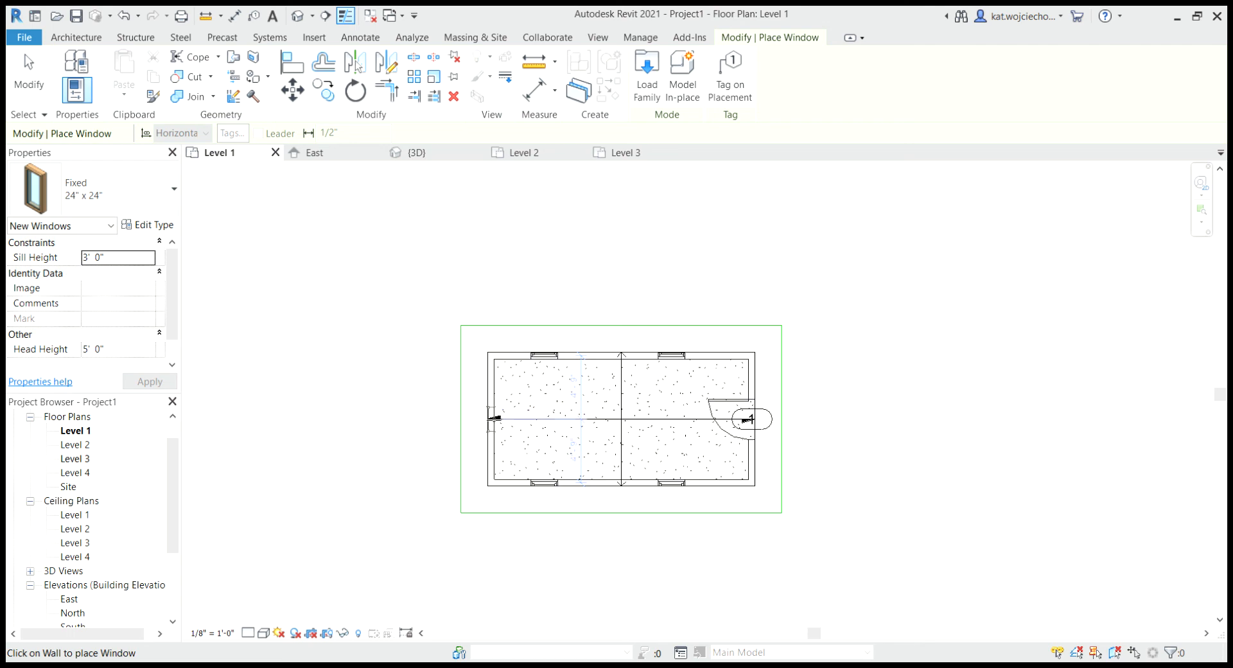
Step: Place a Fixed 24" x 24" window at the middle of the short Level 1 wall opposite the door
{"action": "left_click", "coordinate": [492, 419]}
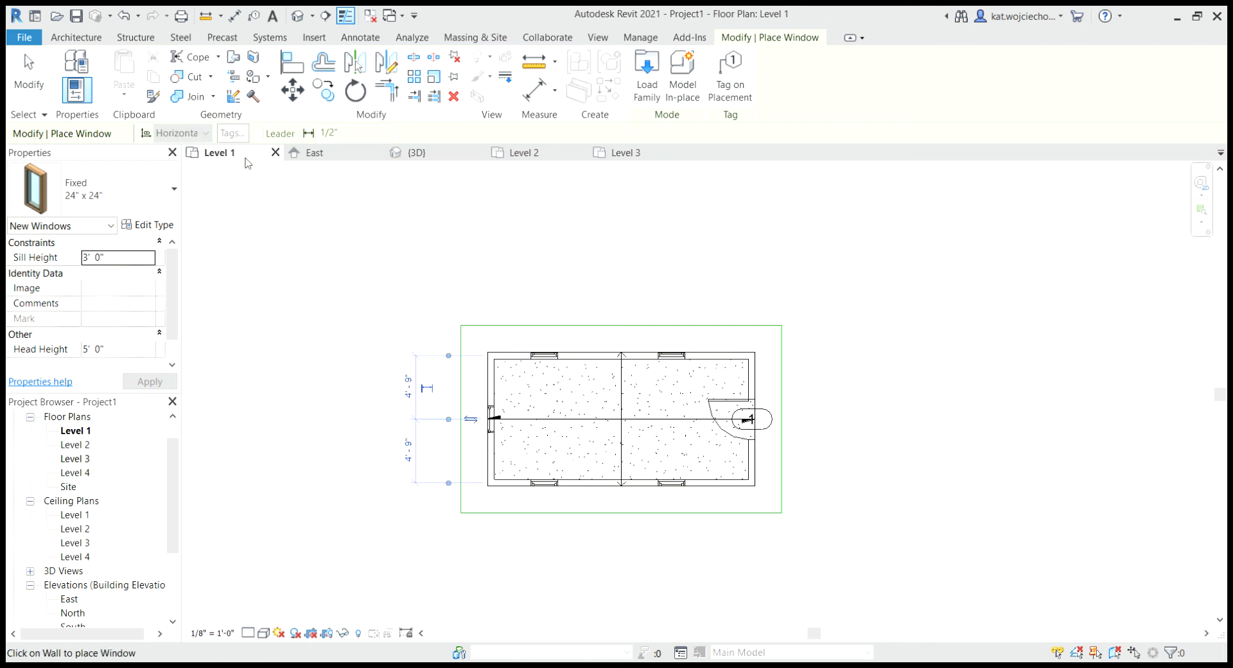
{"action": "key", "text": "Escape"}
{"action": "key", "text": "Escape"}
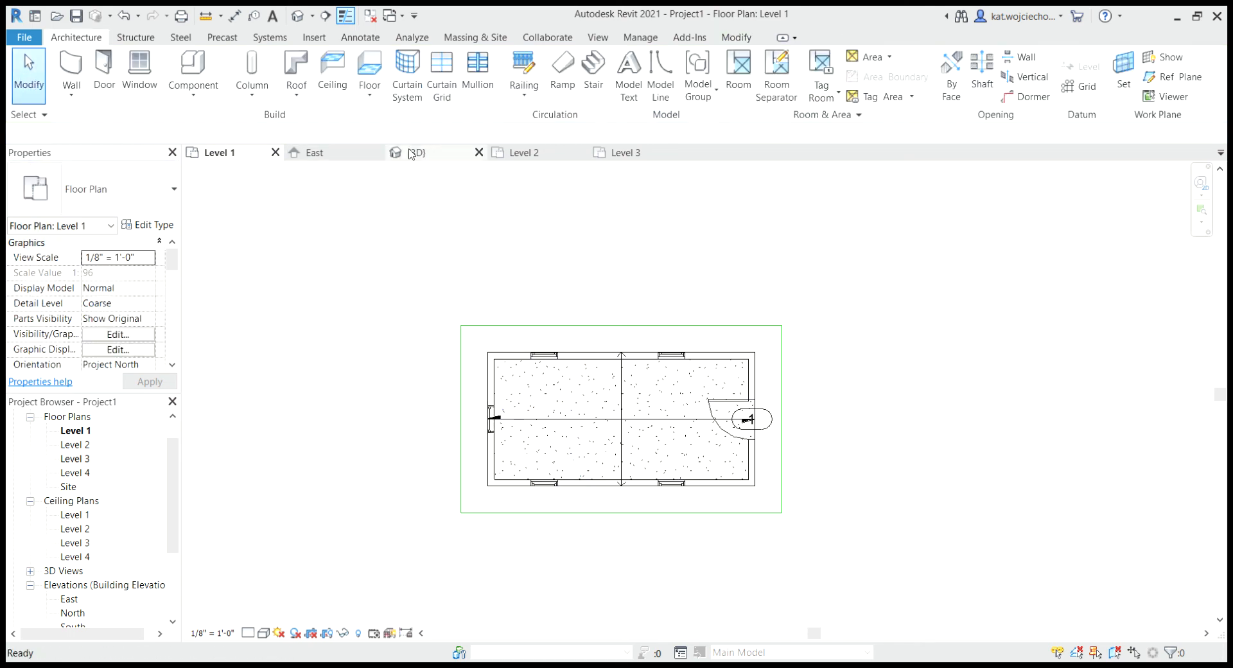
{"action": "left_click", "coordinate": [453, 157]}
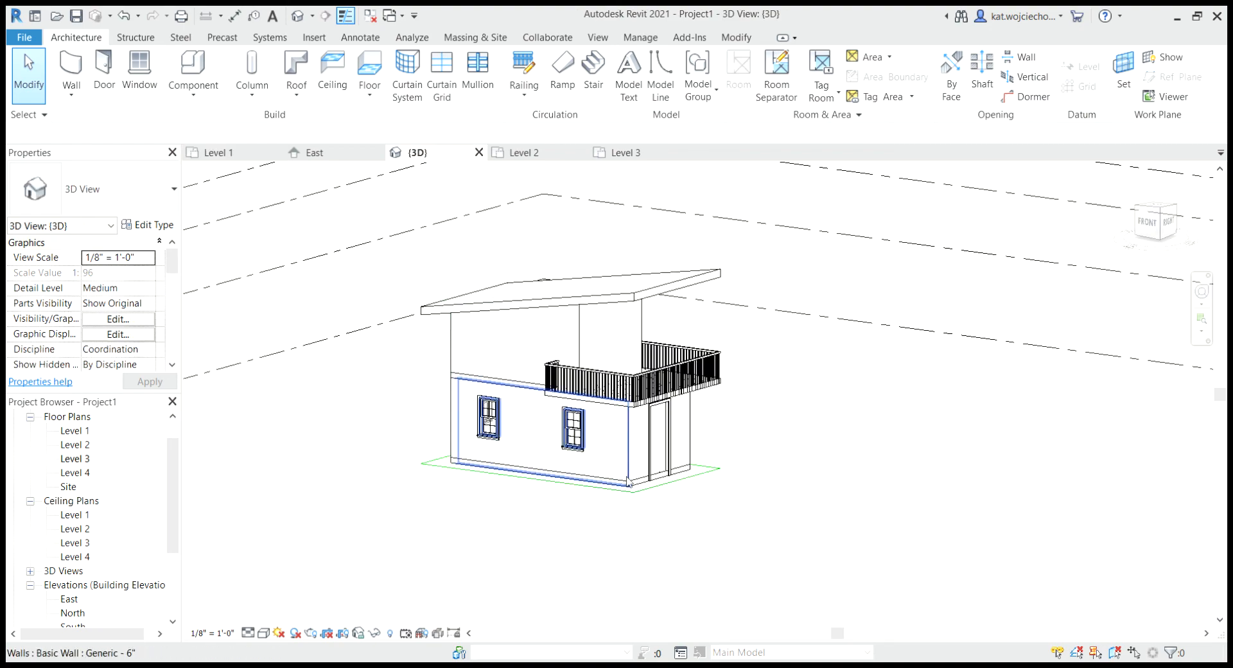
{"action": "middle_click_drag", "start_coordinate": [709, 482], "coordinate": [600, 515], "text": "shift"}
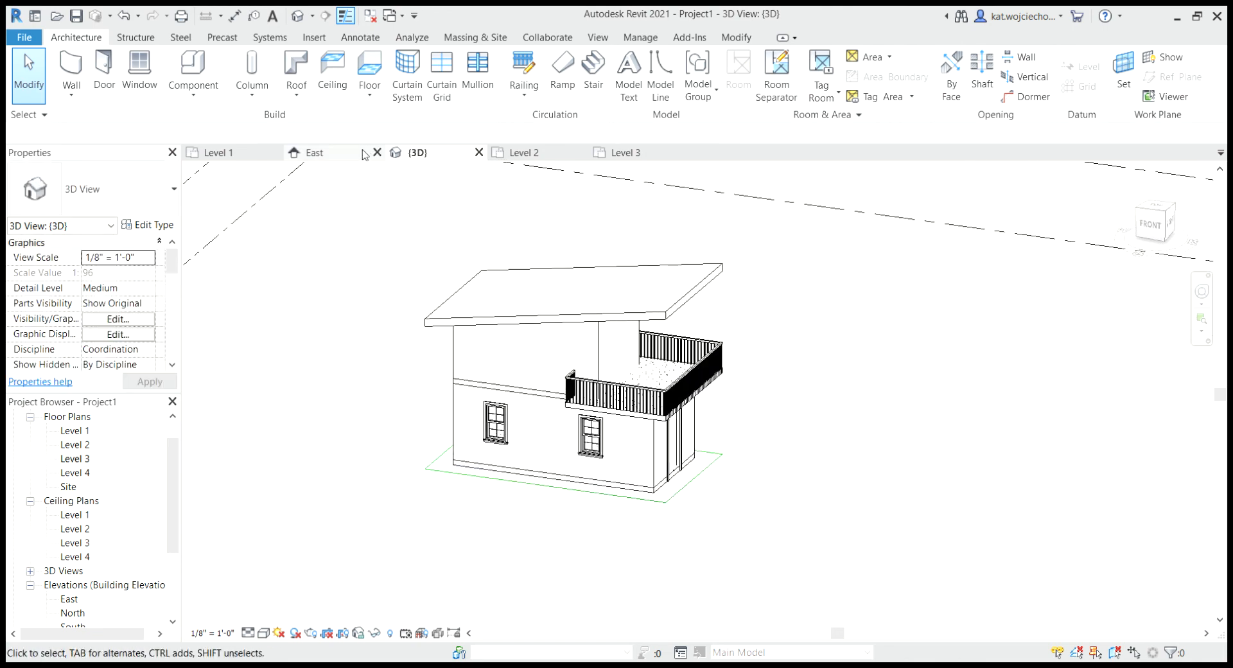
Step: Place a tagged Single-Flush 36" x 84" door at the middle of the Level 2 wall facing the balcony
{"action": "left_click", "coordinate": [518, 154]}
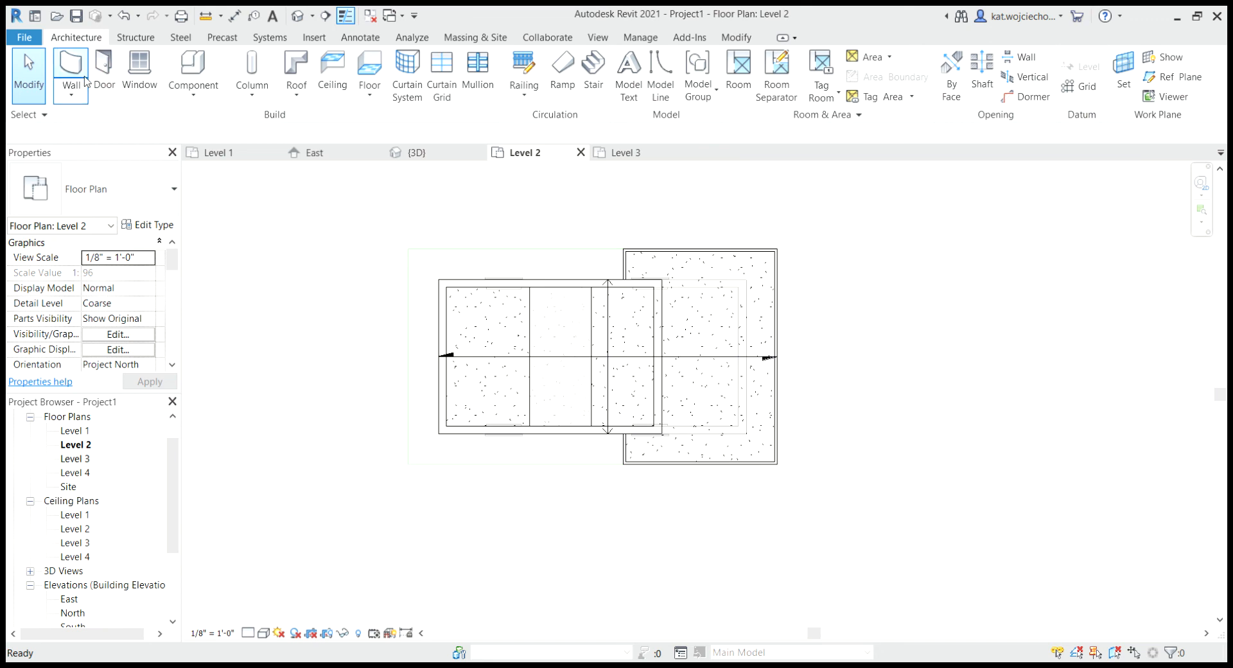
{"action": "left_click", "coordinate": [104, 78]}
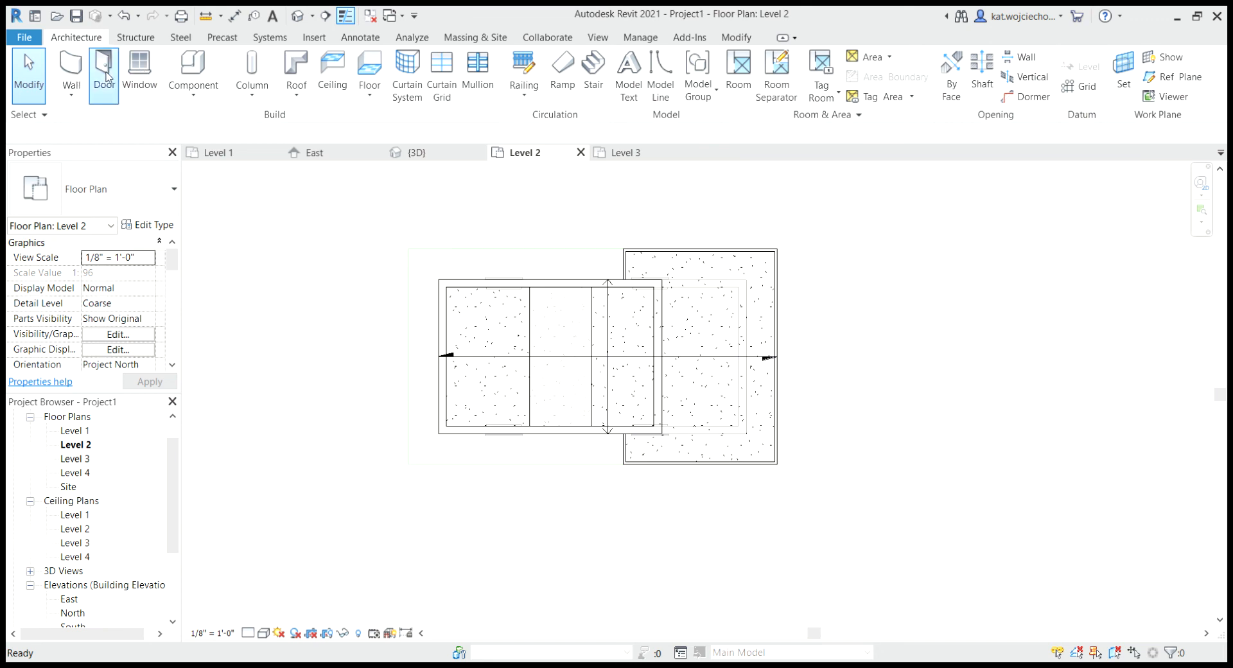
{"action": "left_click", "coordinate": [663, 360]}
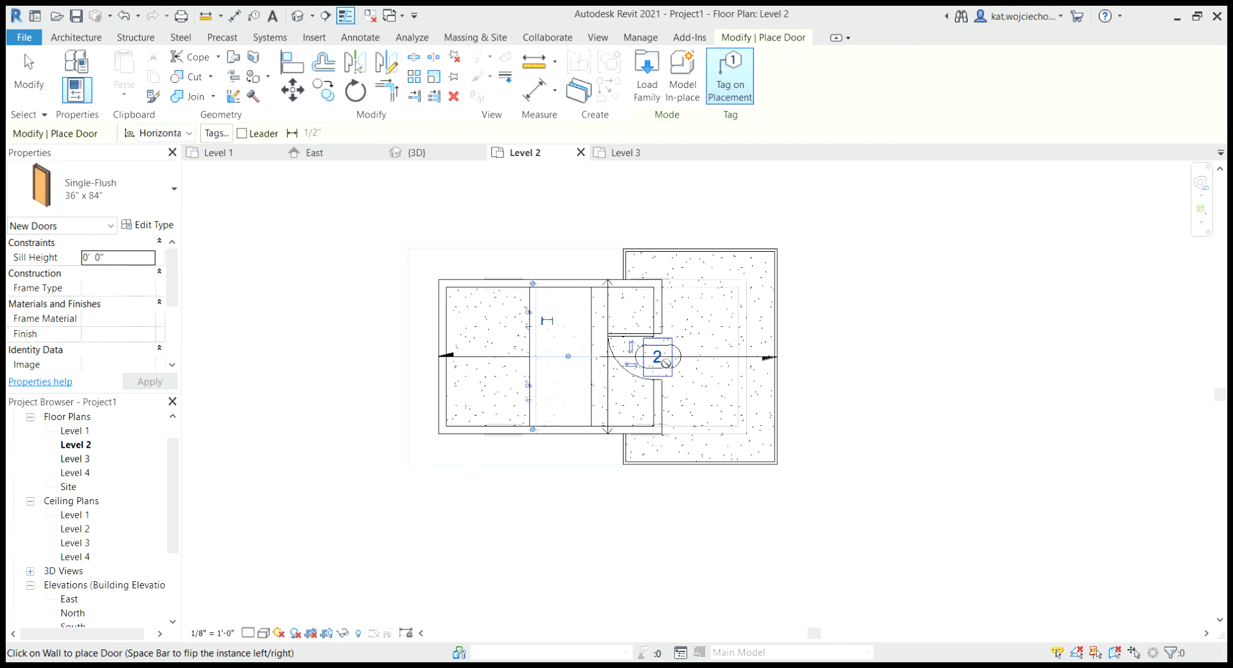
{"action": "left_click", "coordinate": [30, 77]}
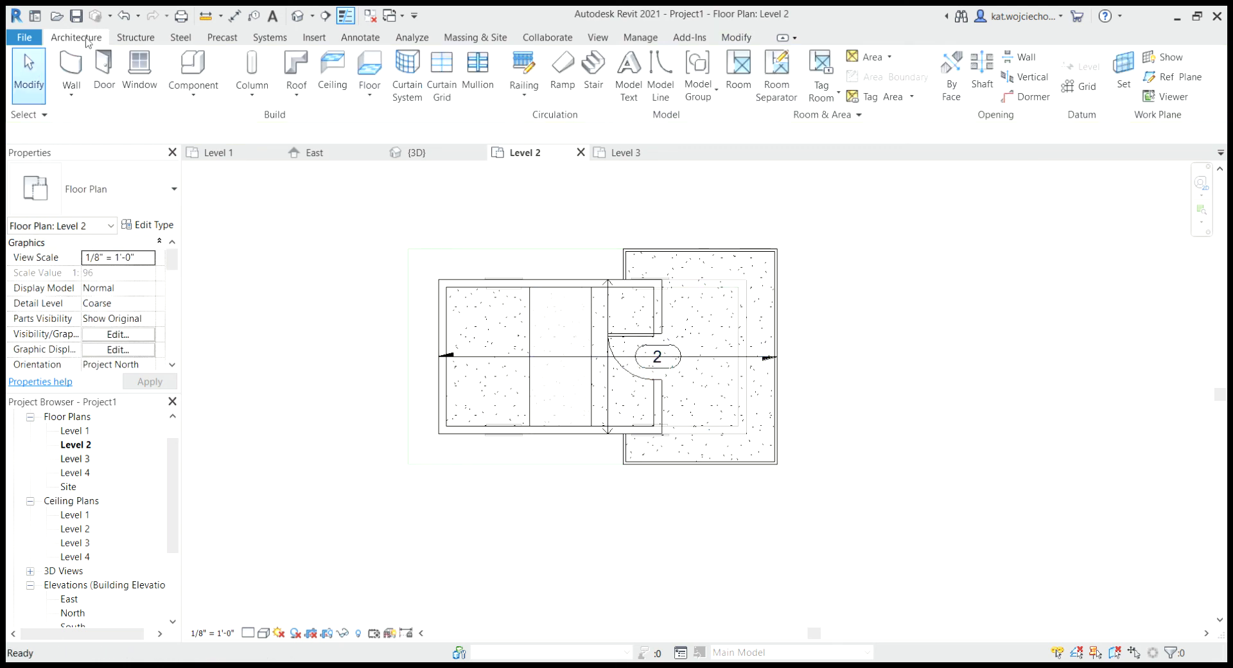
Step: Place Window-Double-Hung 24" x 42" windows on Level 2: one per long wall about 4' from the end opposite the balcony, one centered on that end wall
{"action": "left_click", "coordinate": [140, 76]}
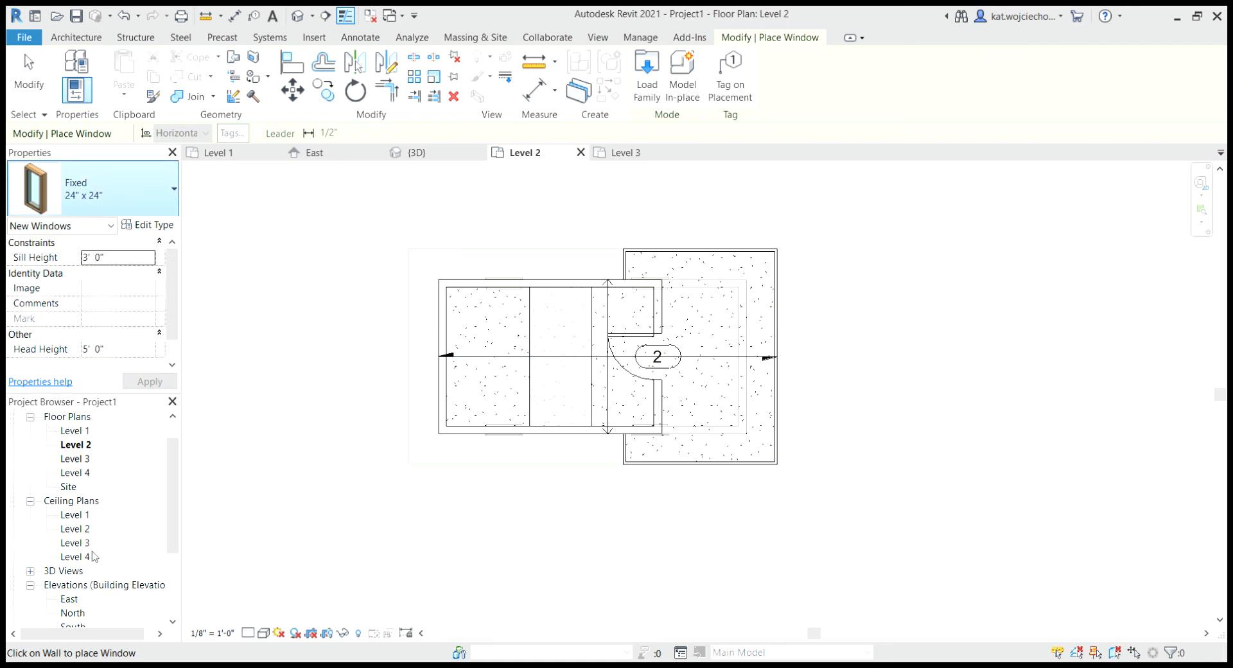
{"action": "left_click", "coordinate": [89, 531]}
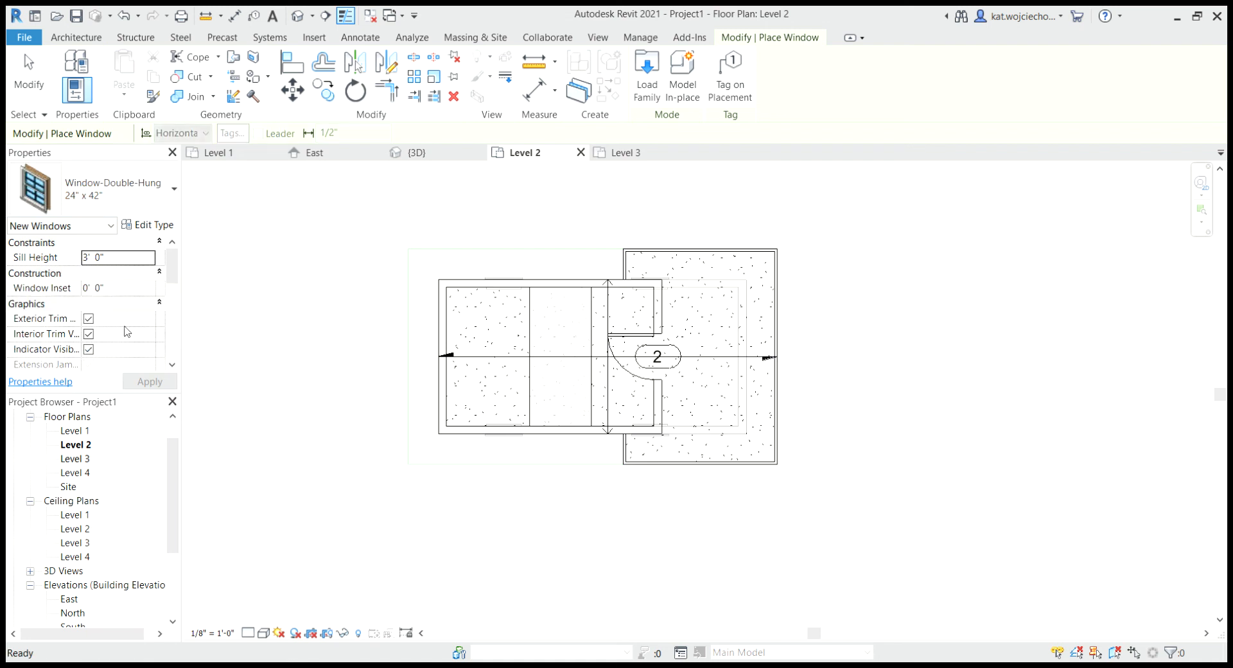
{"action": "left_click", "coordinate": [145, 204]}
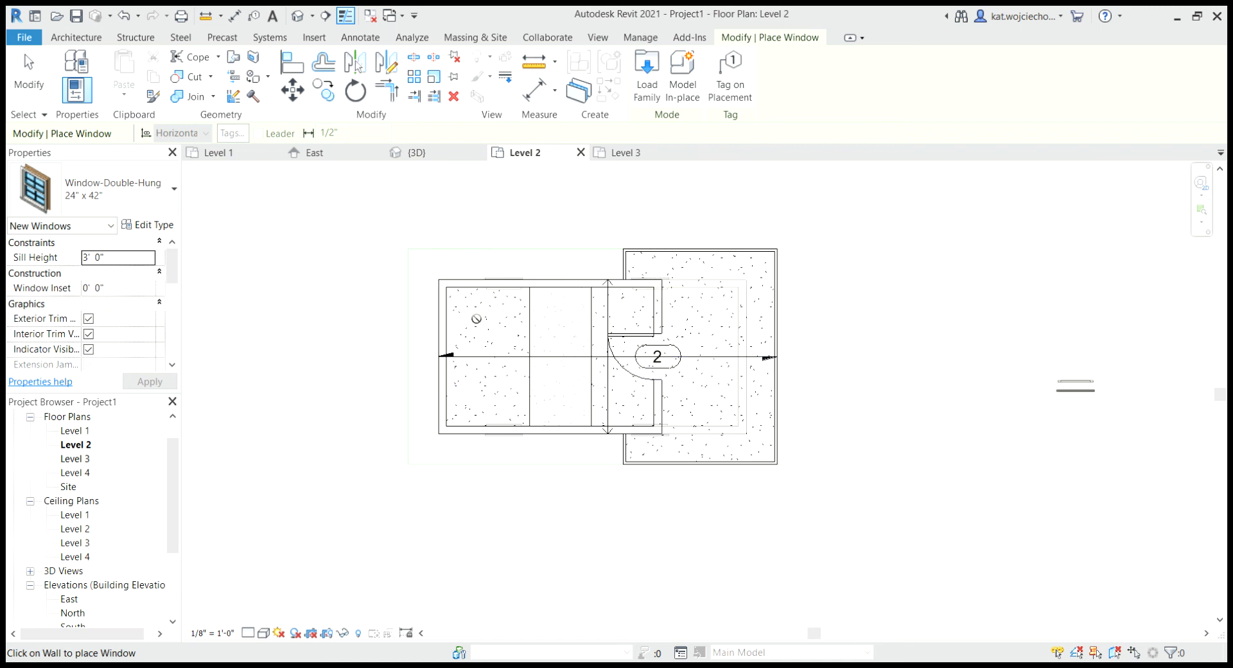
{"action": "left_click", "coordinate": [512, 283]}
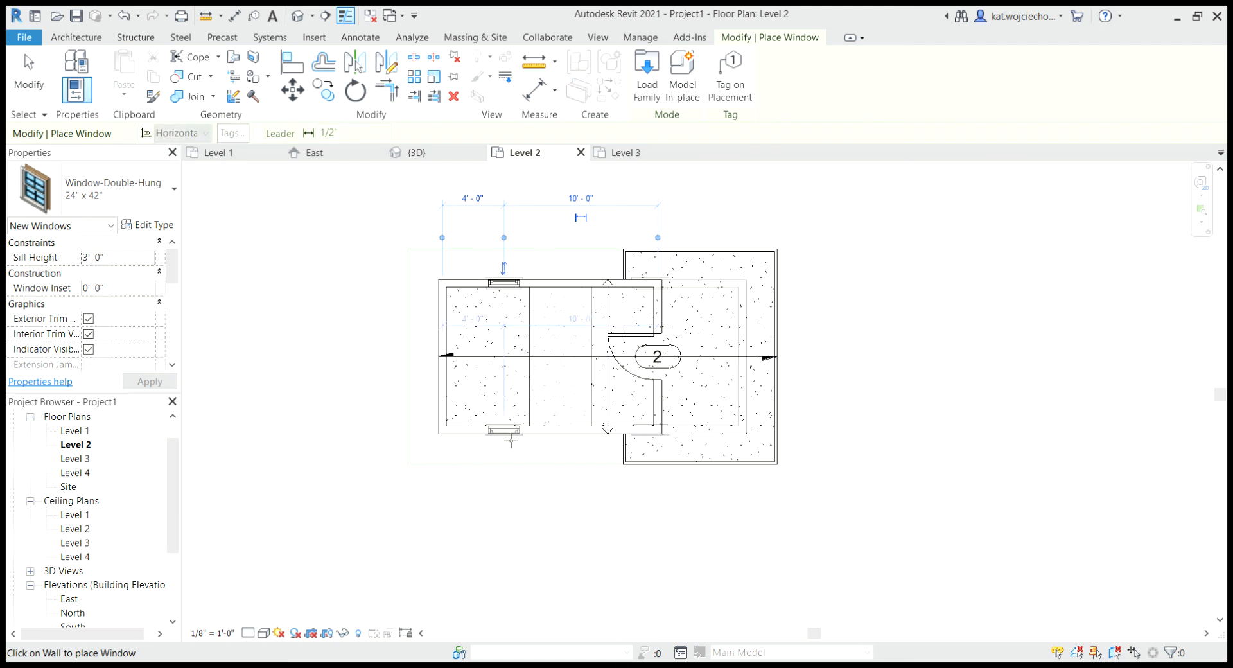
{"action": "left_click", "coordinate": [511, 441]}
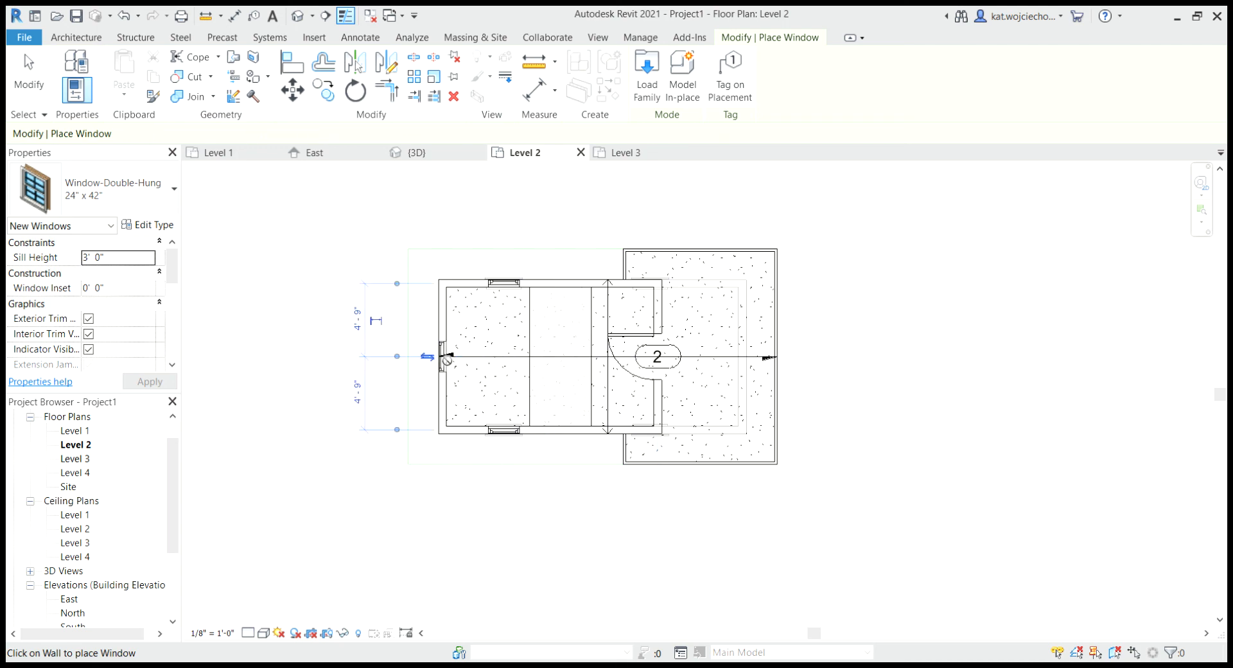
{"action": "left_click", "coordinate": [443, 357]}
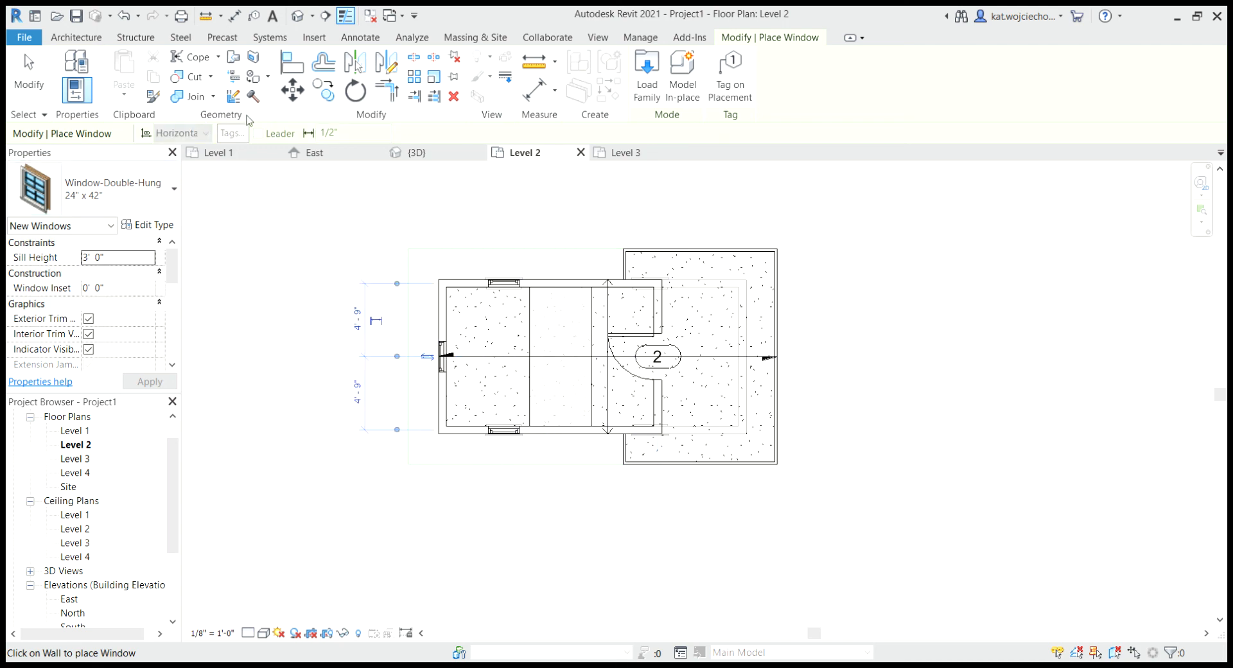
{"action": "left_click", "coordinate": [29, 72]}
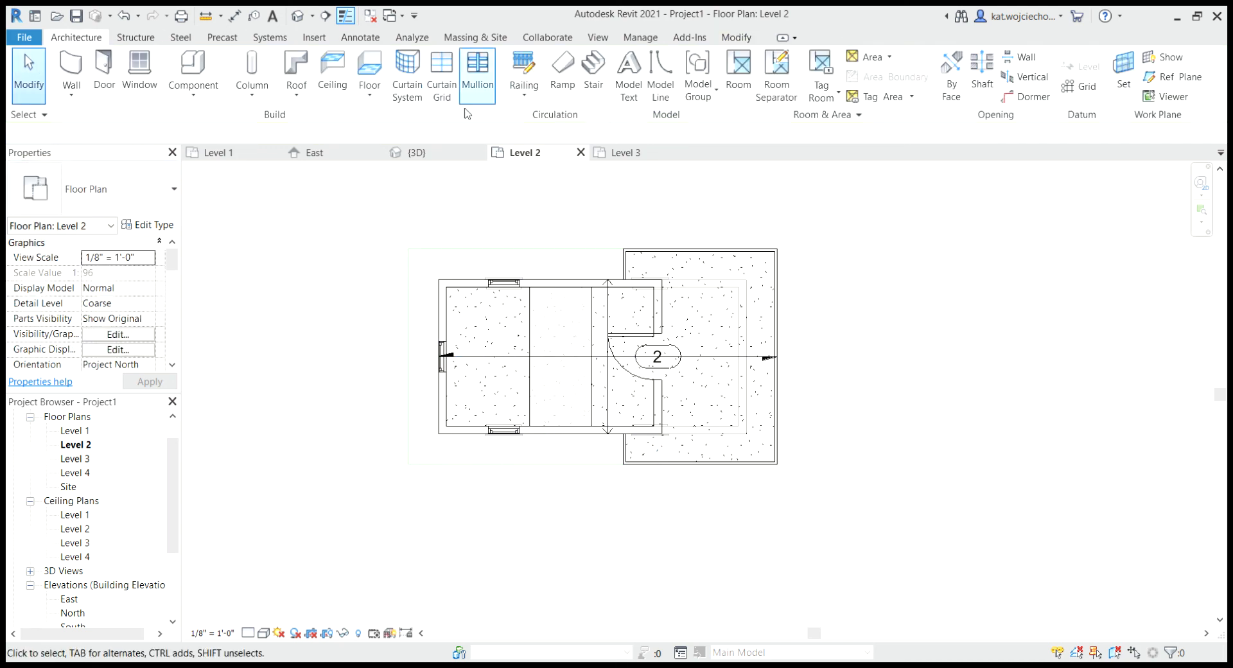
{"action": "left_click", "coordinate": [435, 153]}
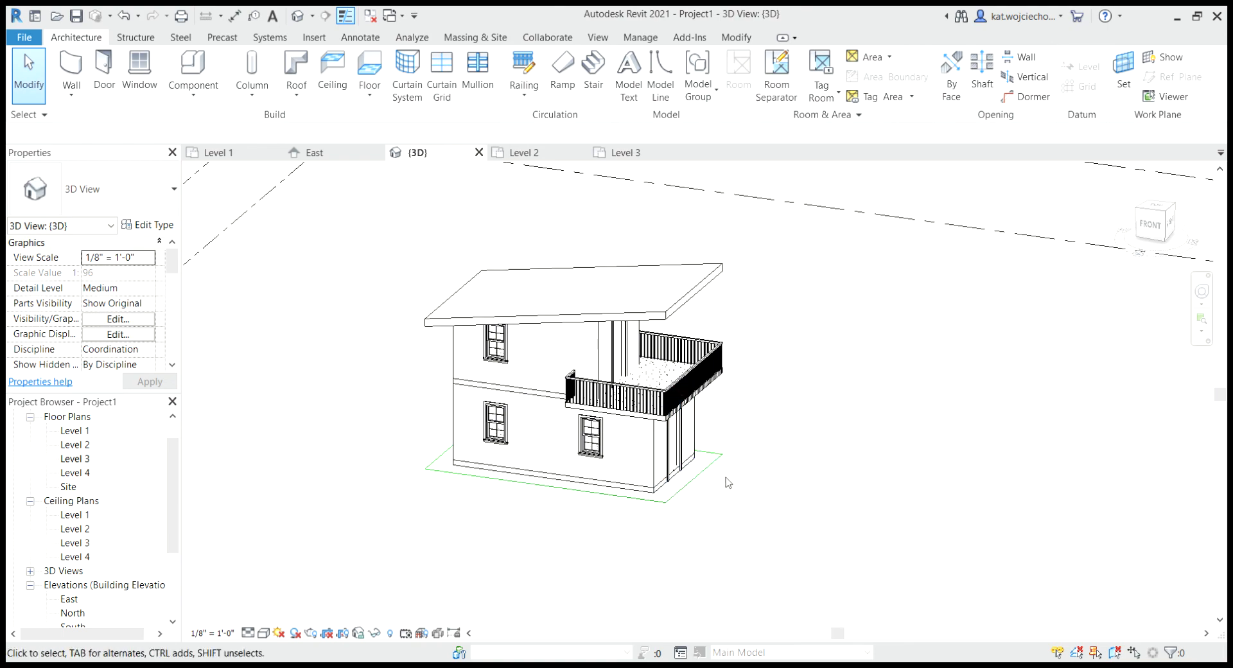